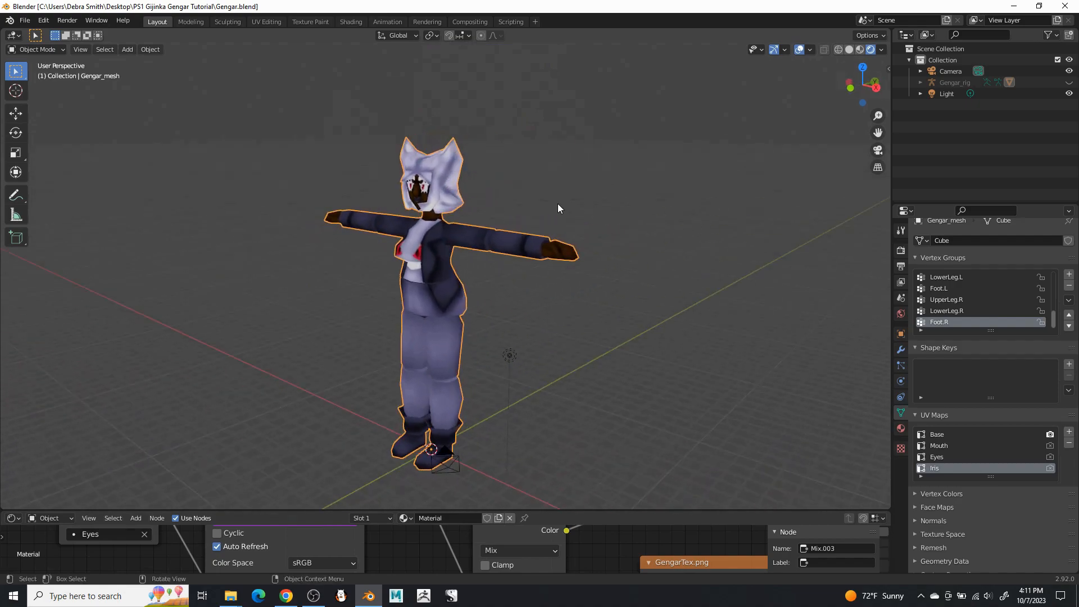
Unhide the Gengar_rig armature, select it and switch it to Pose Mode.
left_click(1069, 83)
mouse_move(562, 314)
middle_mouse_down()
mouse_move(501, 324)
mouse_move(477, 315)
mouse_move(575, 309)
middle_mouse_up()
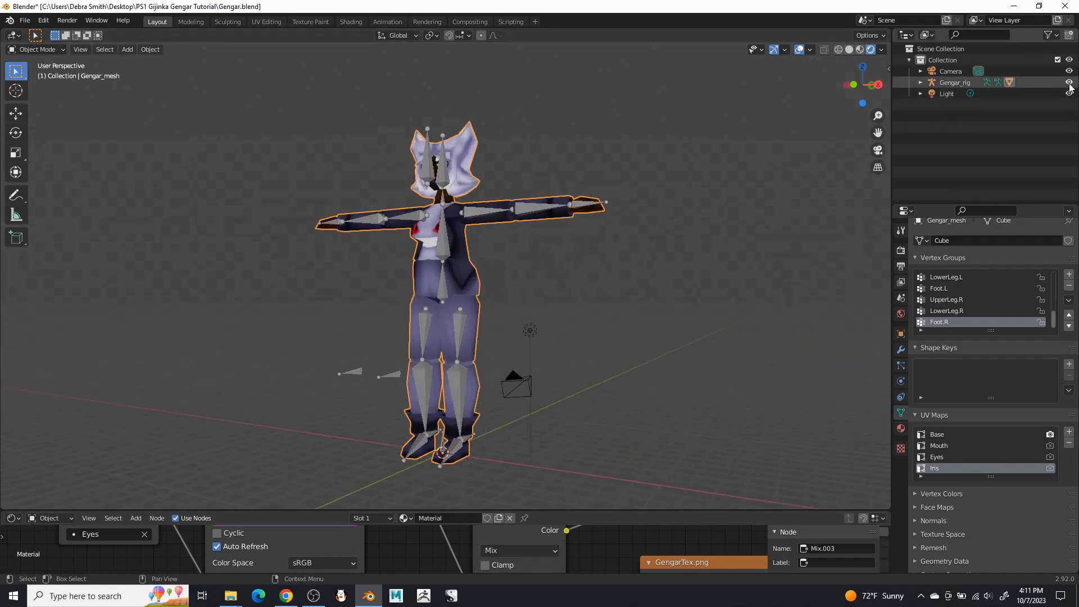
left_click(446, 251)
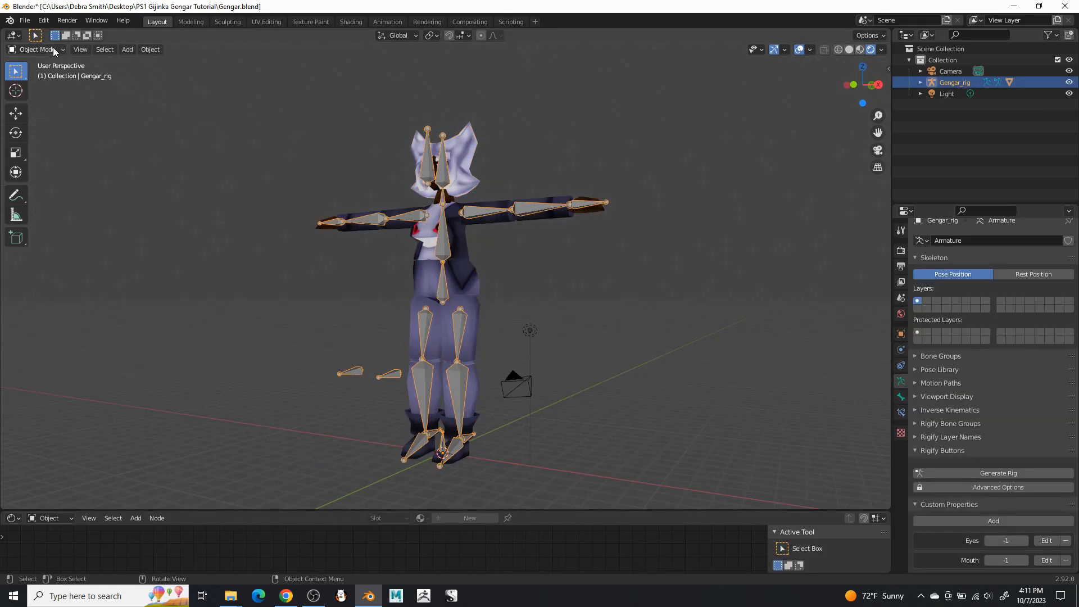
left_click(46, 50)
left_click(46, 92)
Move the right foot's IK bone about 0.37 m forward along the Y axis.
middle_click_drag(512, 312, 470, 289)
scroll(469, 289, "up", 3)
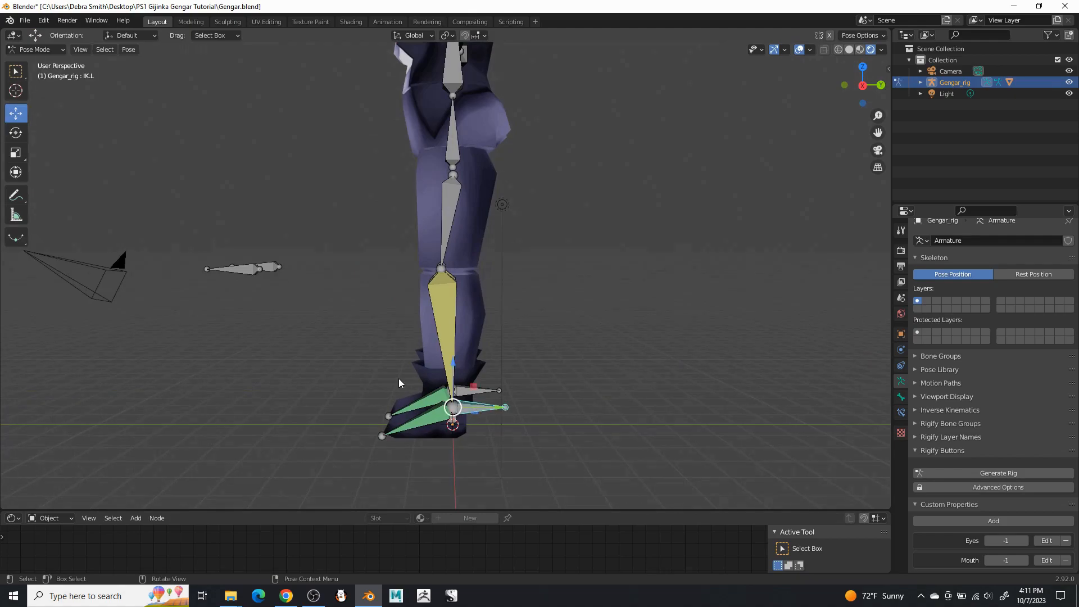
left_click_drag(491, 412, 452, 395)
middle_click_drag(451, 394, 481, 262)
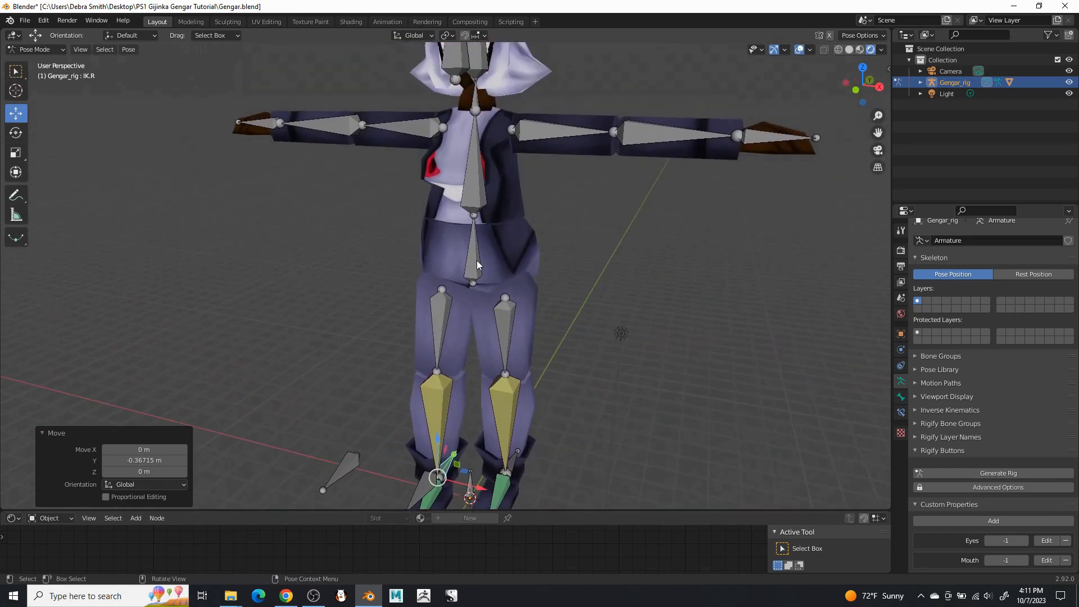
Lower the Pelvis bone about 0.2 m along Z so the knees bend slightly.
left_click(481, 247)
left_click_drag(477, 237, 483, 243)
scroll(483, 242, "down", 2)
middle_click_drag(483, 241, 510, 237)
scroll(510, 237, "up", 4)
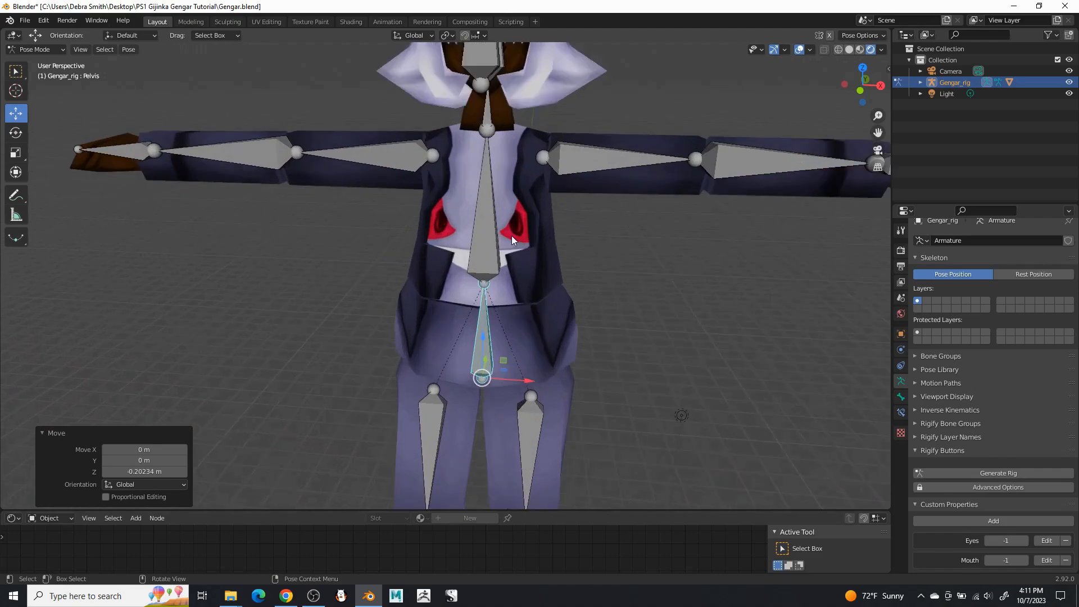
Tilt the Pelvis bone about 8° around X and counter-rotate the Chest bone about 9.7° in the side view.
middle_click_drag(445, 236, 40, 122)
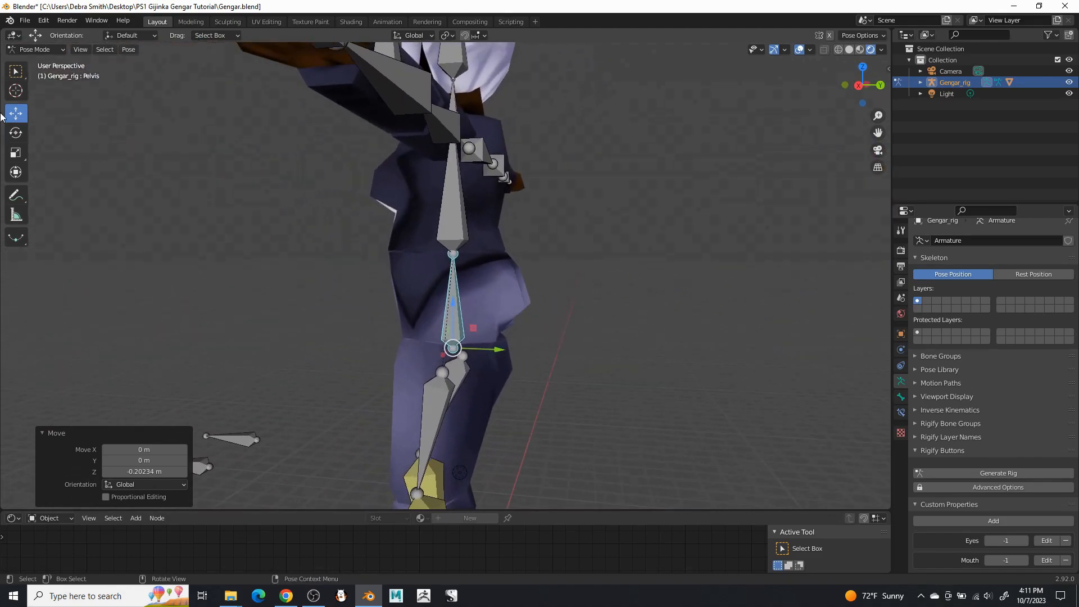
left_click(16, 133)
left_click_drag(484, 321, 473, 321)
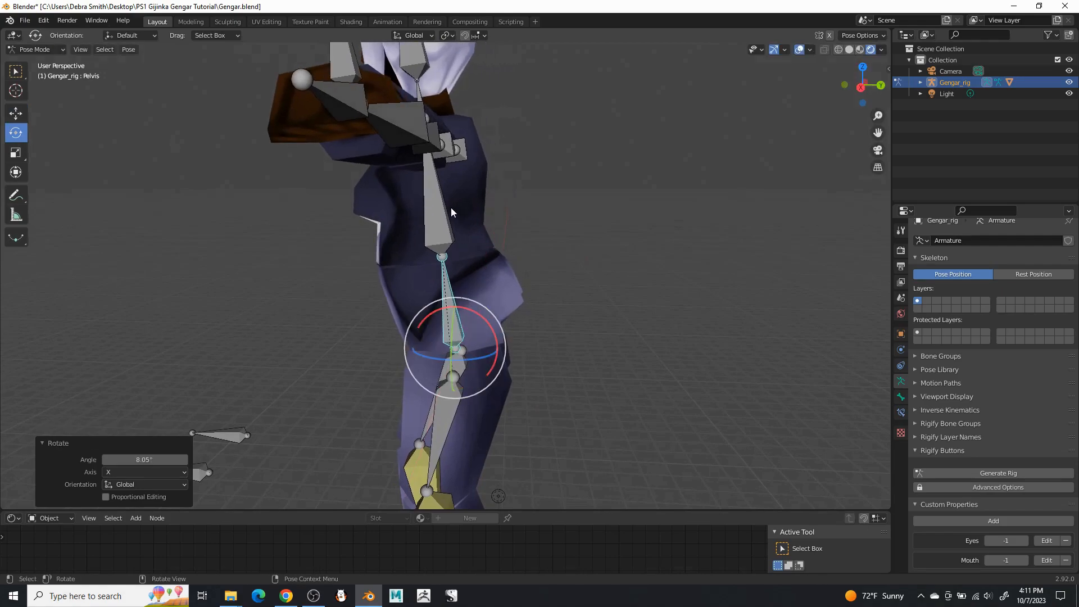
left_click(445, 209)
left_click_drag(477, 219, 466, 237)
middle_click_drag(466, 240, 575, 244)
scroll(585, 247, "up", 4)
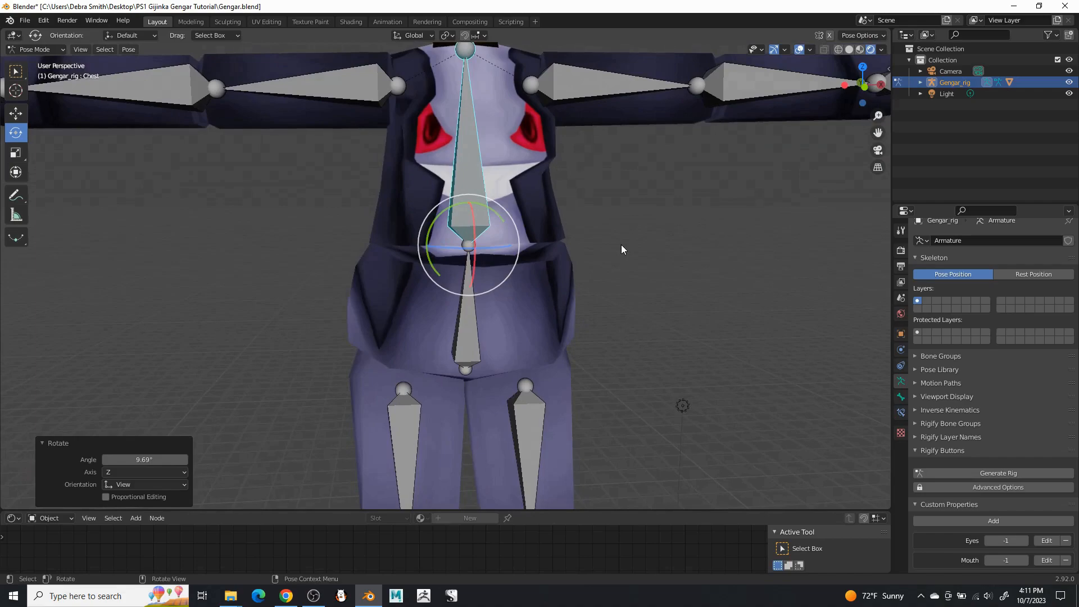
Rotate the Pelvis bone about 5.5° around Y and the Chest bone about -6.5° around Y to shift the stance.
left_click(454, 308)
middle_click_drag(454, 308, 506, 295)
left_click_drag(490, 304, 494, 305)
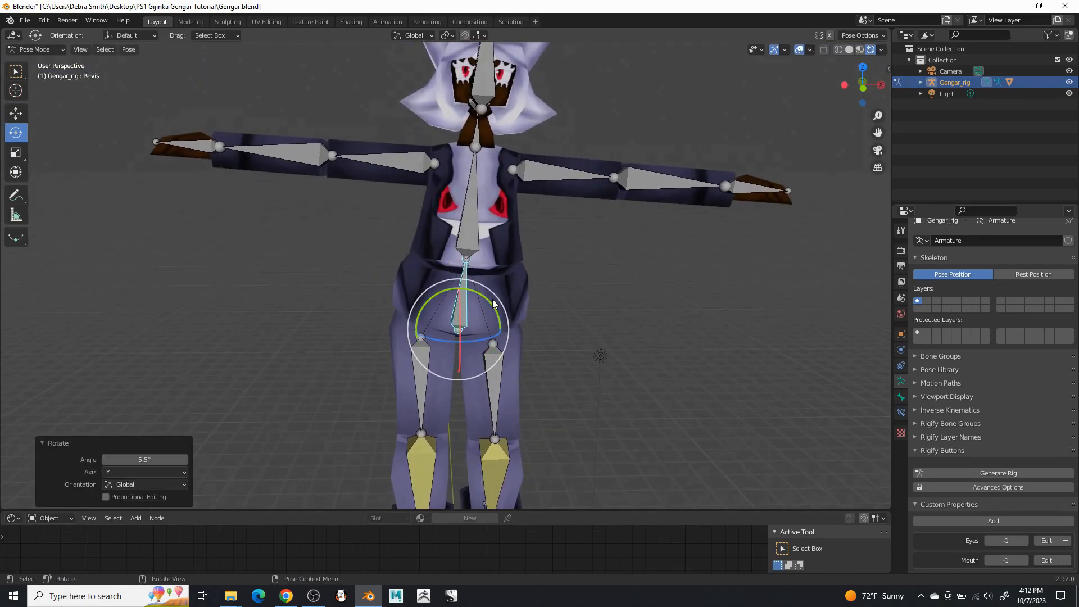
left_click(474, 212)
left_click_drag(486, 227, 468, 221)
middle_click_drag(468, 221, 438, 159)
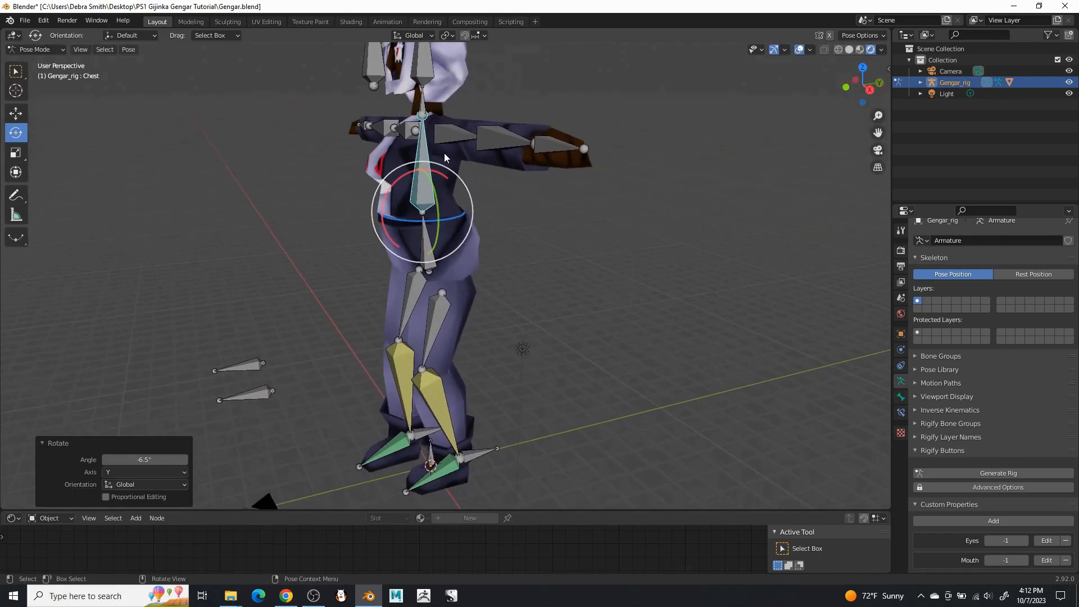
Rotate the left upper arm bone down from the T-pose toward the character's side.
left_click(441, 134)
left_click_drag(464, 103, 455, 131)
key("ctrl+z")
middle_click_drag(456, 130, 514, 132)
left_click_drag(460, 151, 443, 151)
middle_click_drag(442, 150, 515, 223)
Bend the left lower arm bone forward at the elbow with a free trackball rotation.
left_click(515, 222)
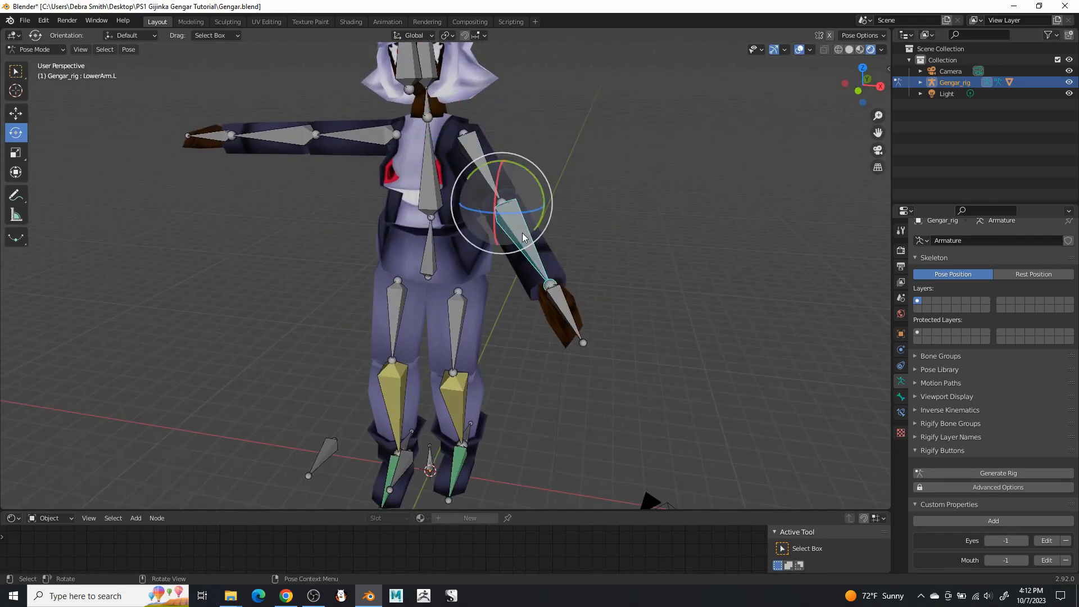
key("r")
key("r")
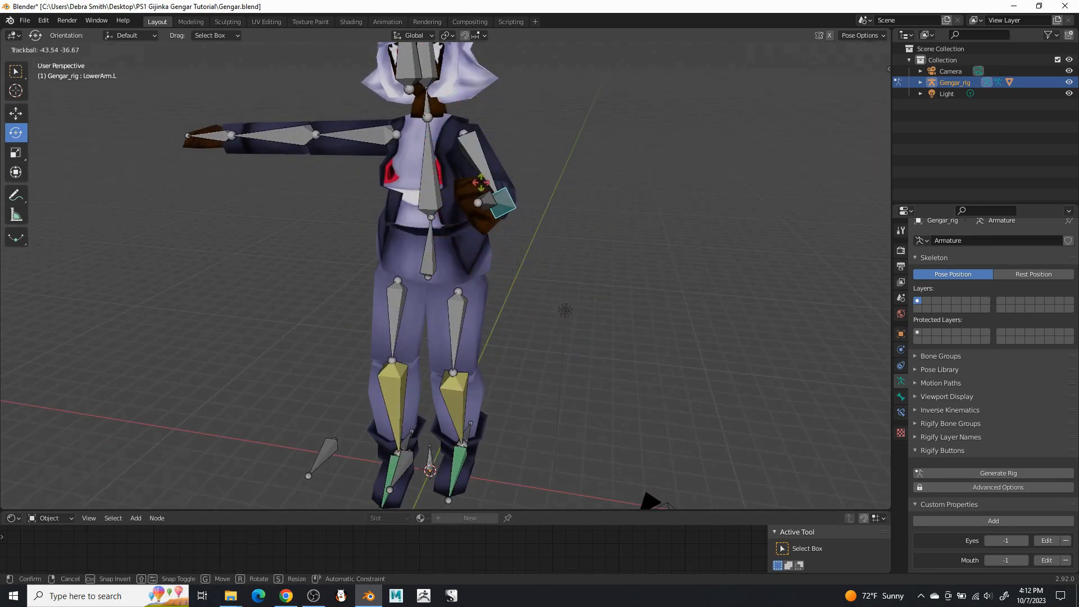
left_click(489, 185)
Rotate the left hand bone with a trackball rotation of about -57.9° and 38.4° so the hand points upward.
left_click(533, 175)
middle_click_drag(532, 175, 545, 174)
left_click_drag(539, 180, 575, 122)
middle_click_drag(575, 122, 586, 119)
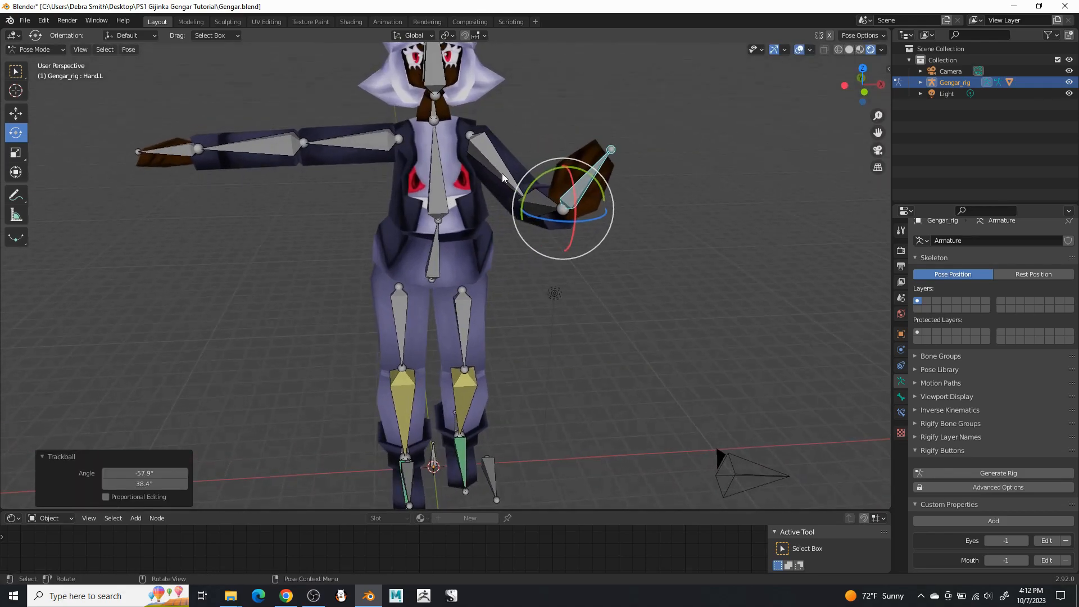
Rotate the left upper arm closer to the torso and lower the right upper arm by rotating it about -63.8° around Y.
left_click(500, 156)
middle_click_drag(509, 132, 503, 130)
left_click_drag(506, 122, 466, 132)
left_click(379, 133)
left_click_drag(360, 119, 369, 172)
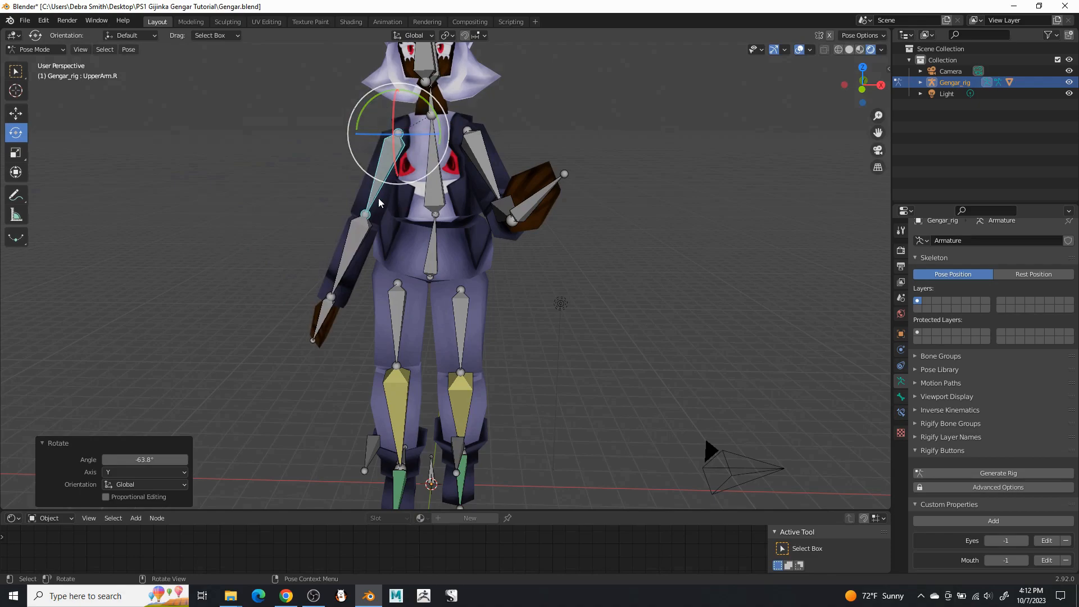
Bend the right lower arm up in front of the body and rotate the right hand bone.
left_click(352, 263)
left_click_drag(371, 246, 412, 133)
left_click(365, 166)
left_click_drag(365, 165, 332, 175)
Tilt the Head bone slightly in the side view to finish the pose.
middle_click_drag(365, 170, 362, 122)
left_click(472, 135)
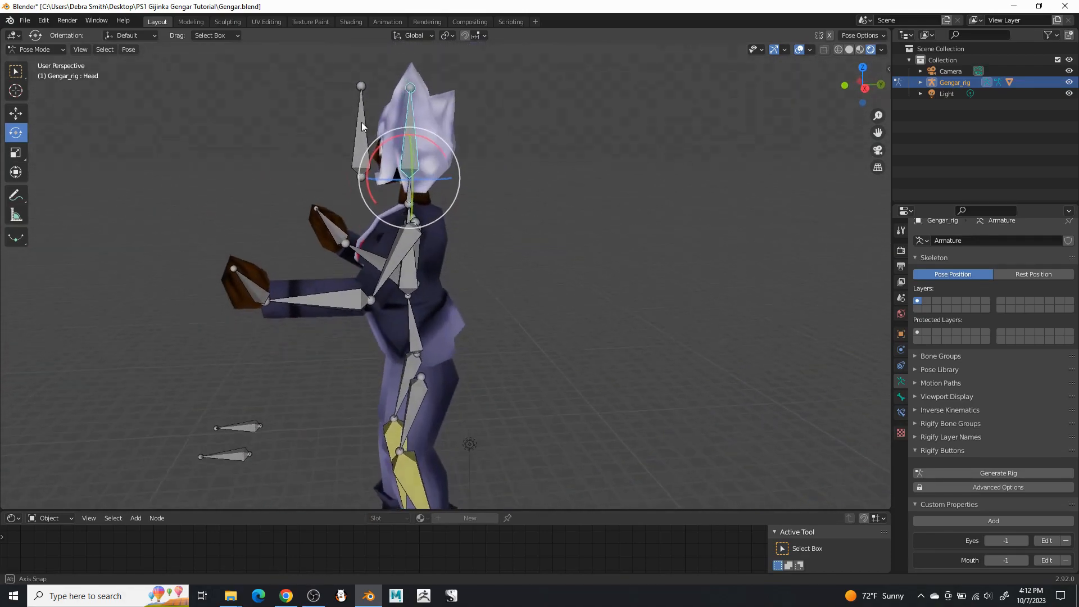
left_click_drag(430, 146, 434, 150)
middle_click_drag(433, 150, 559, 174)
scroll(564, 165, "down", 4)
scroll(509, 168, "up", 3)
Return the armature to Object Mode and hide Gengar_rig in the viewport.
left_click(35, 50)
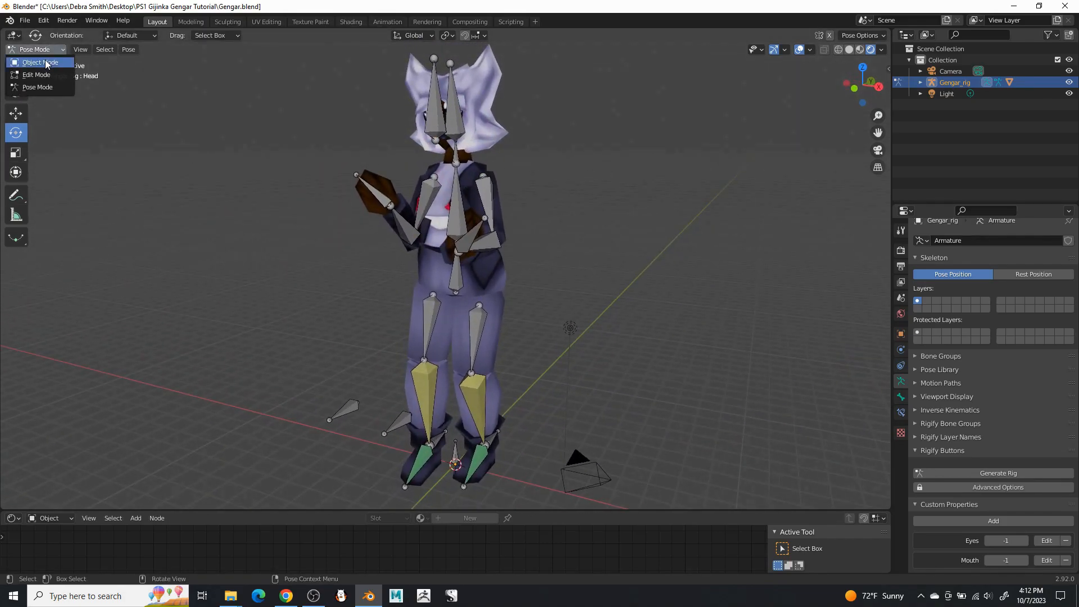
left_click(40, 63)
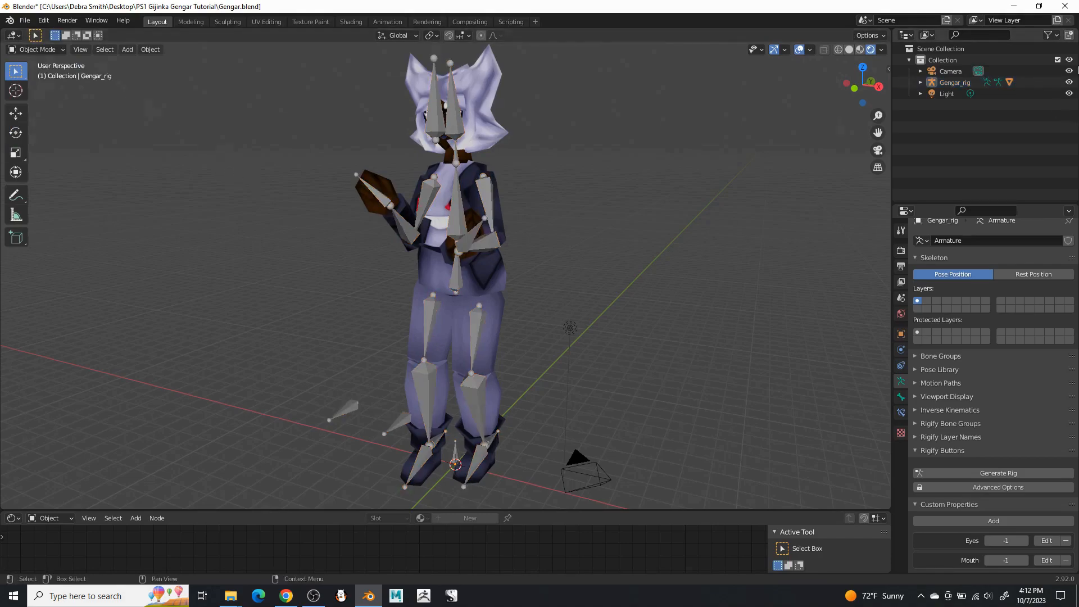
left_click(1068, 82)
left_click(128, 50)
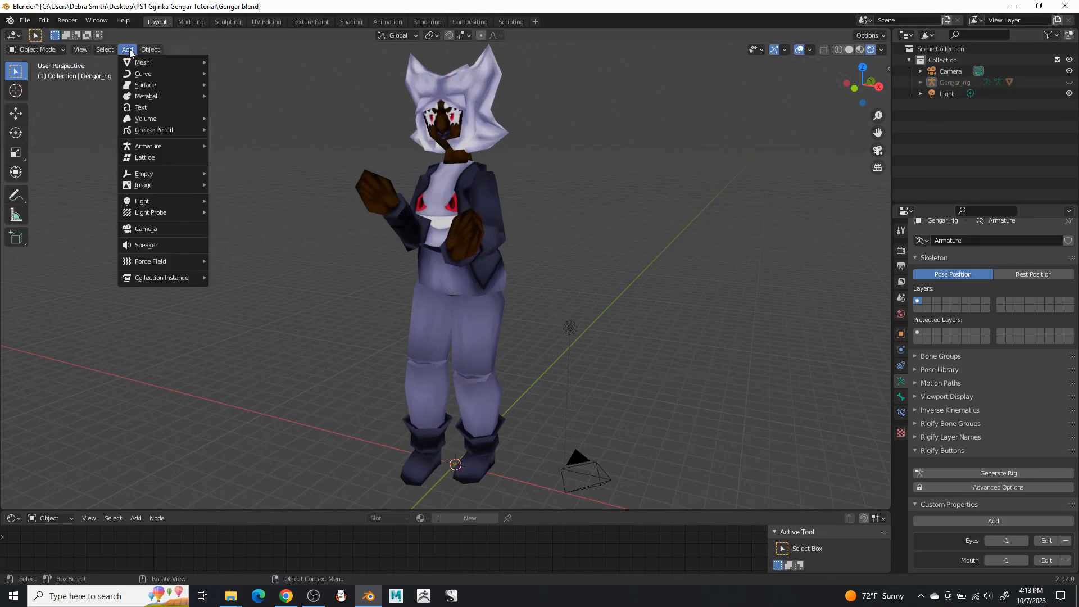
mouse_move(161, 66)
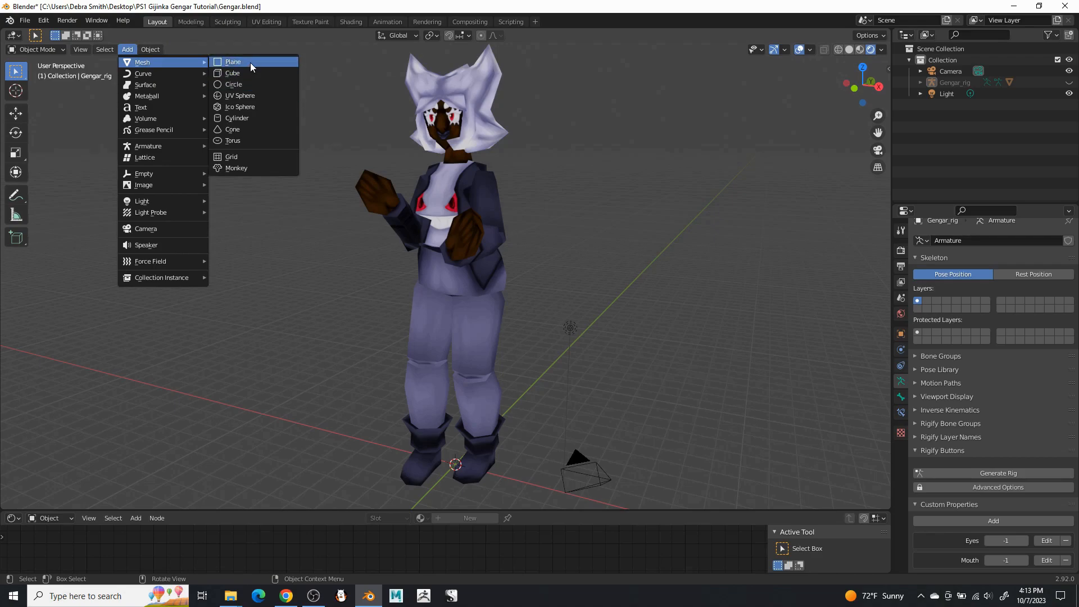
left_click(243, 120)
middle_click_drag(336, 157, 470, 368)
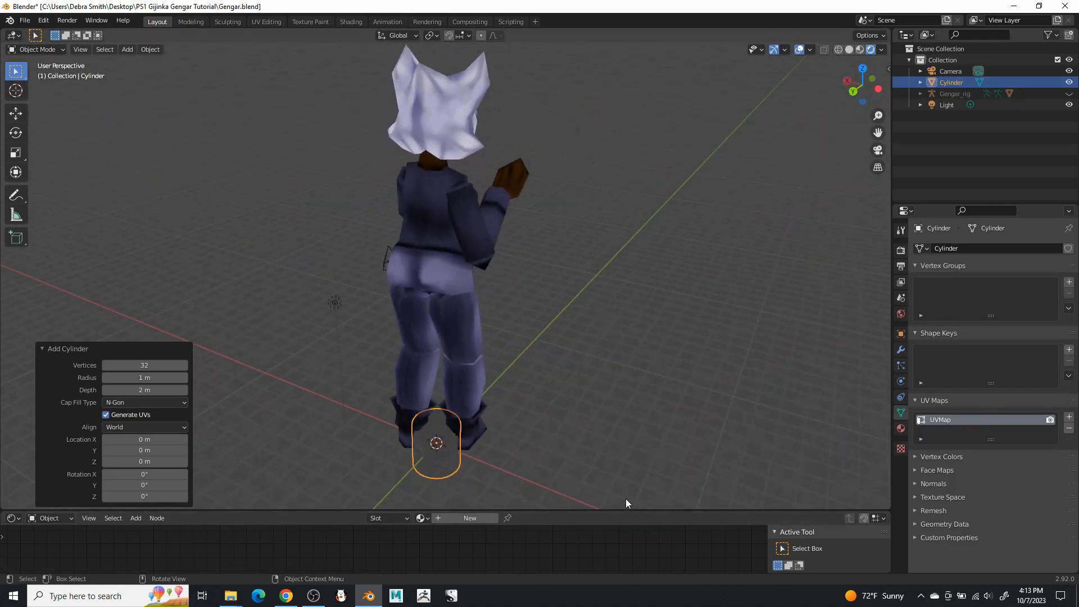
key("Tab")
middle_click_drag(554, 436, 533, 265)
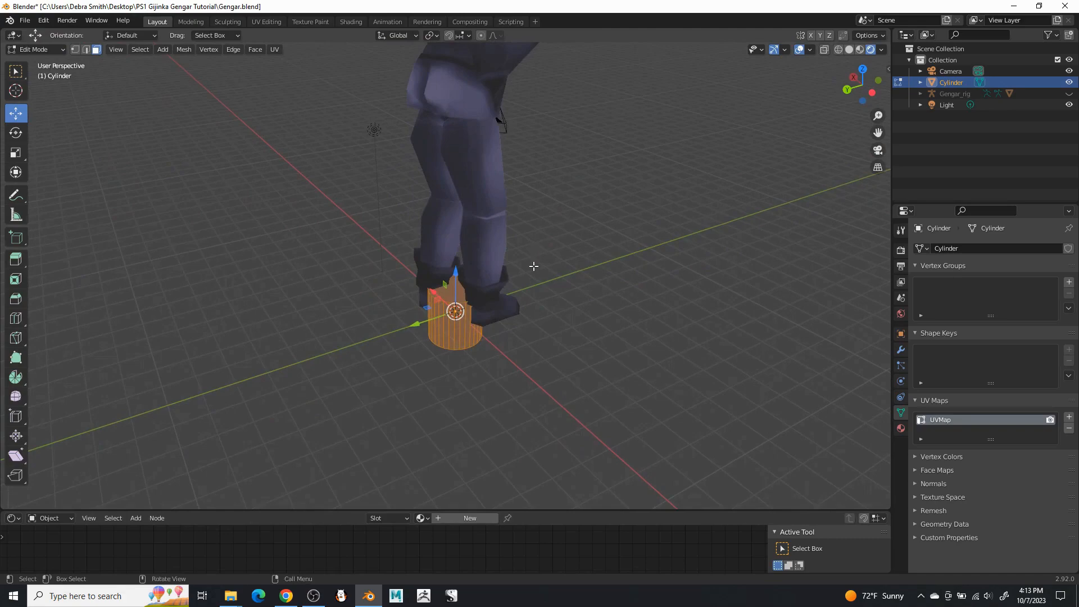
key("x")
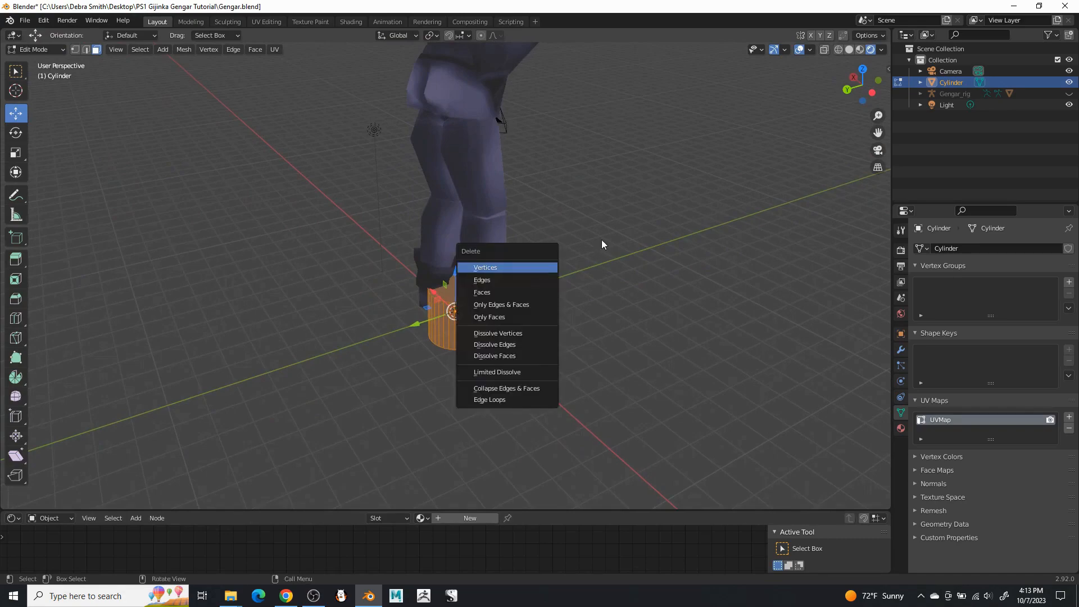
key("Tab")
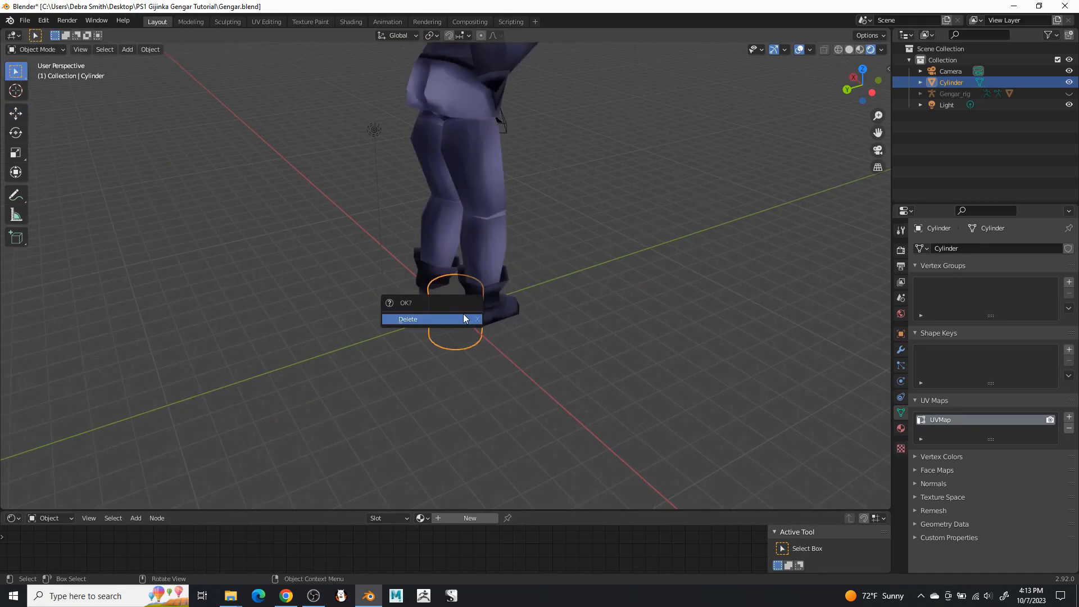
left_click(463, 319)
Add a mesh cylinder with 12 vertices, a 1 m radius and a 2 m depth at the world origin.
left_click(134, 48)
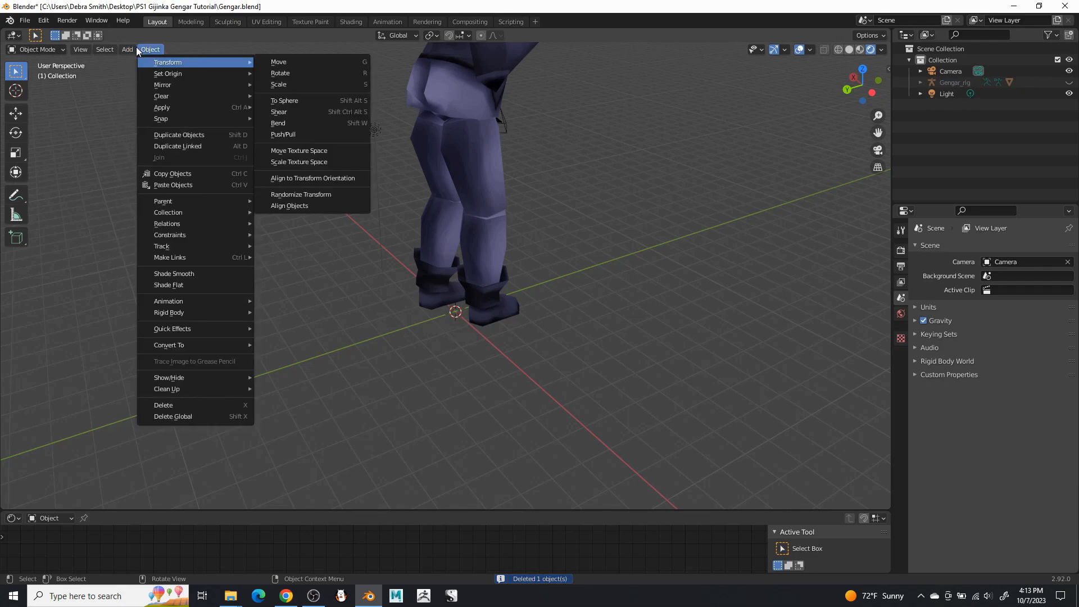
left_click(125, 48)
left_click(126, 49)
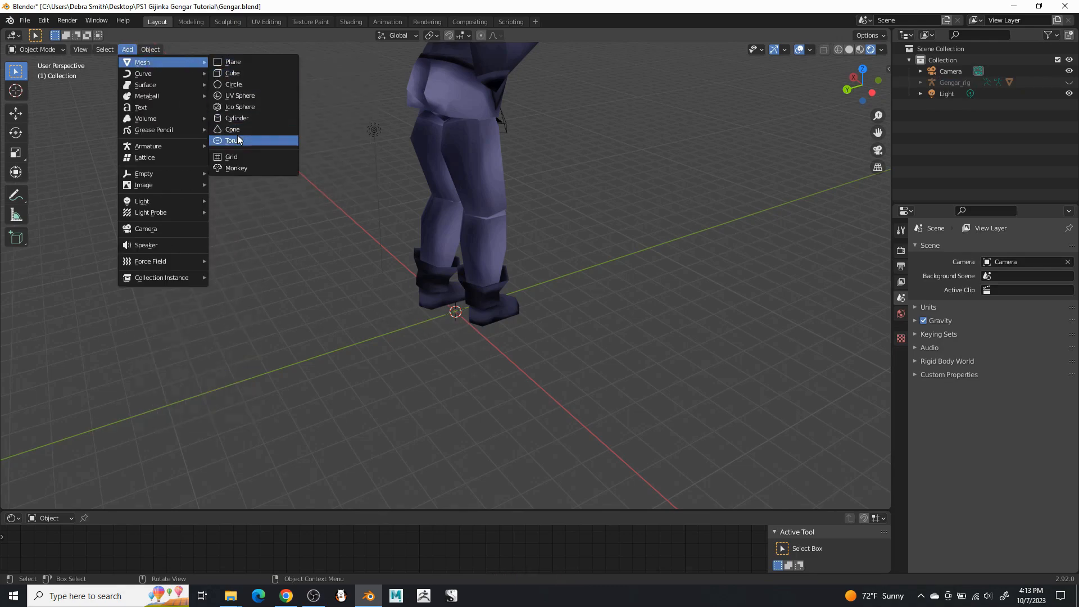
left_click(236, 118)
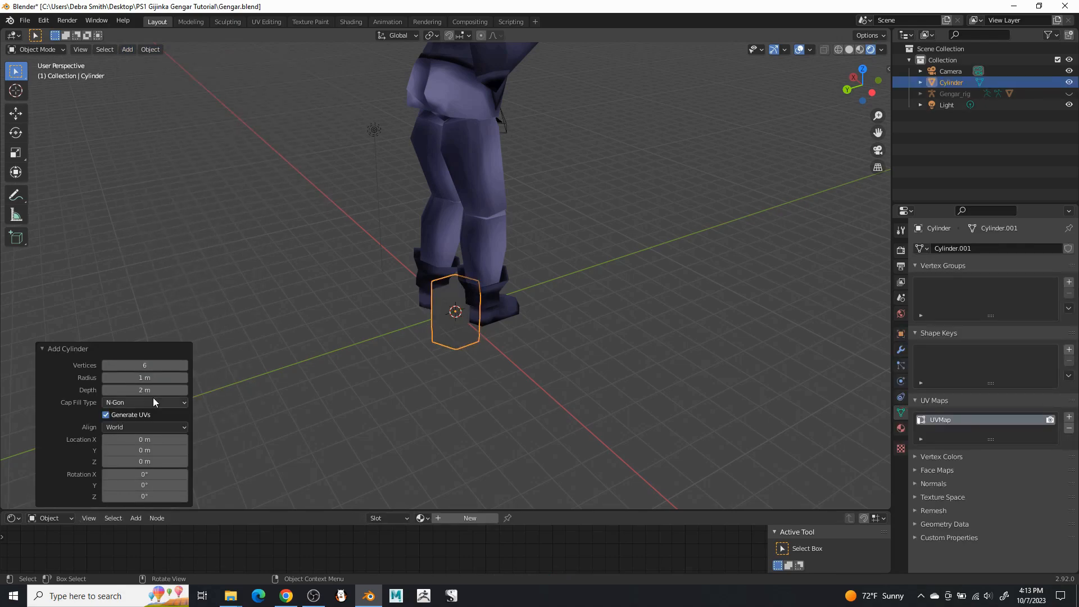
scroll(487, 396, "up", 4)
middle_click_drag(523, 380, 587, 403)
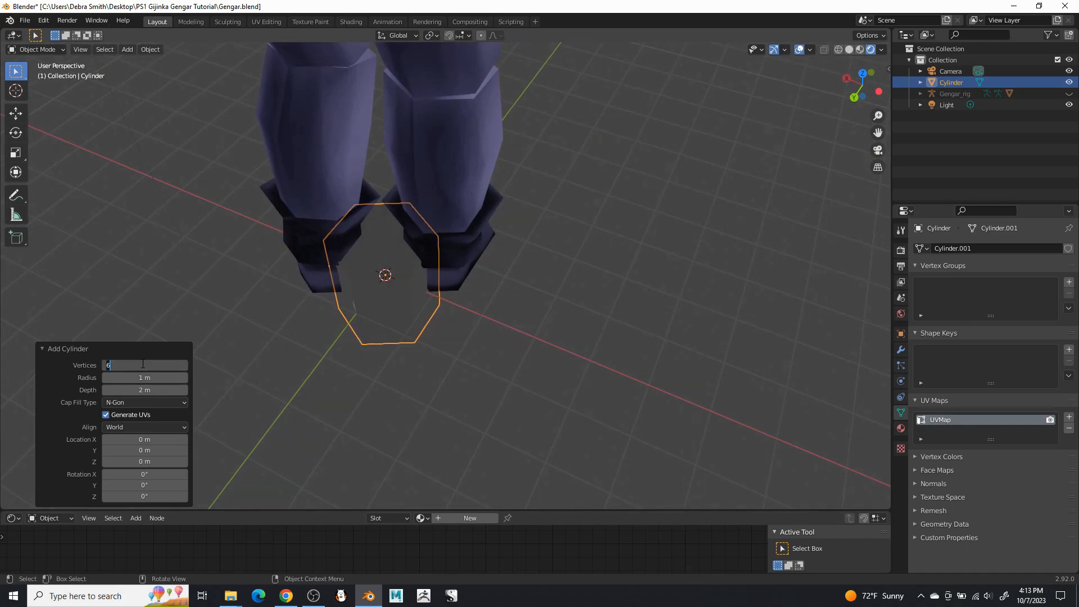
scroll(696, 134, "down", 3)
middle_click_drag(689, 133, 420, 90)
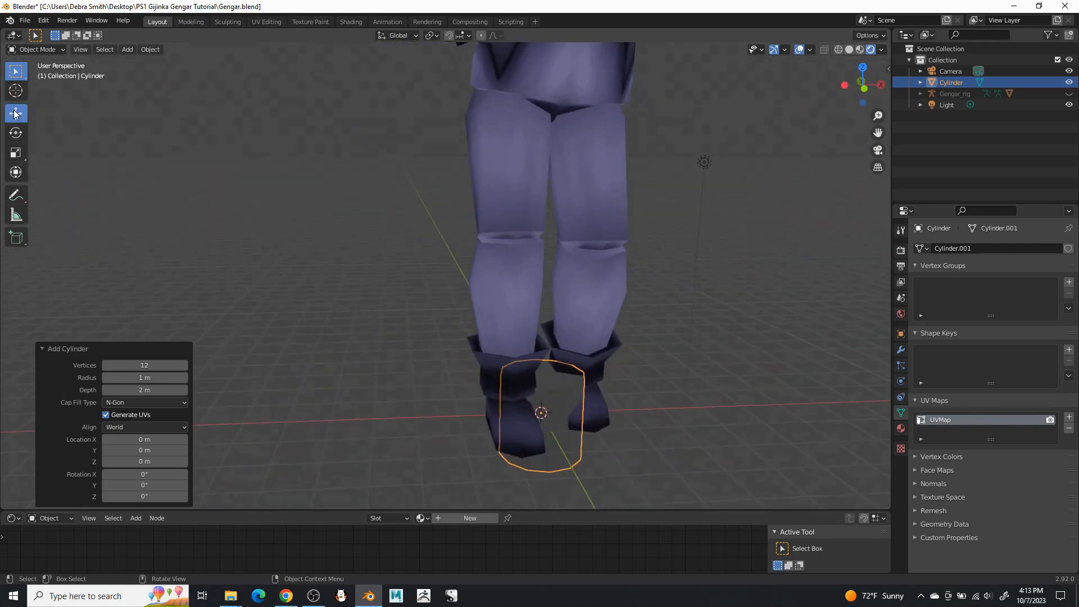
In Edit Mode, move the whole cylinder mesh about -7.27 m along Y, in front of the character.
middle_click_drag(693, 417, 781, 409)
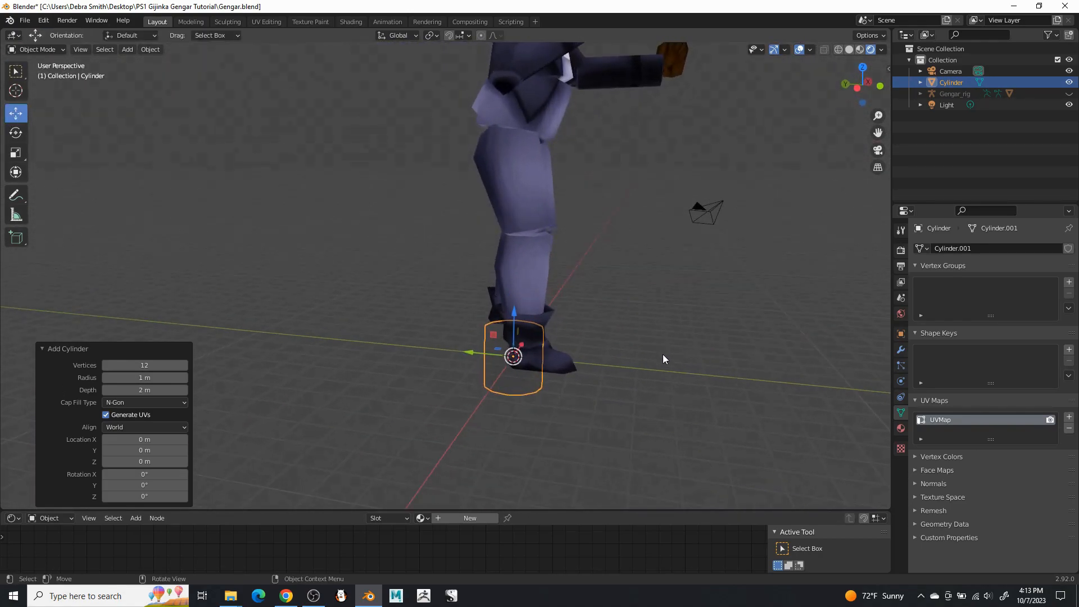
key("Tab")
left_click_drag(469, 356, 705, 366)
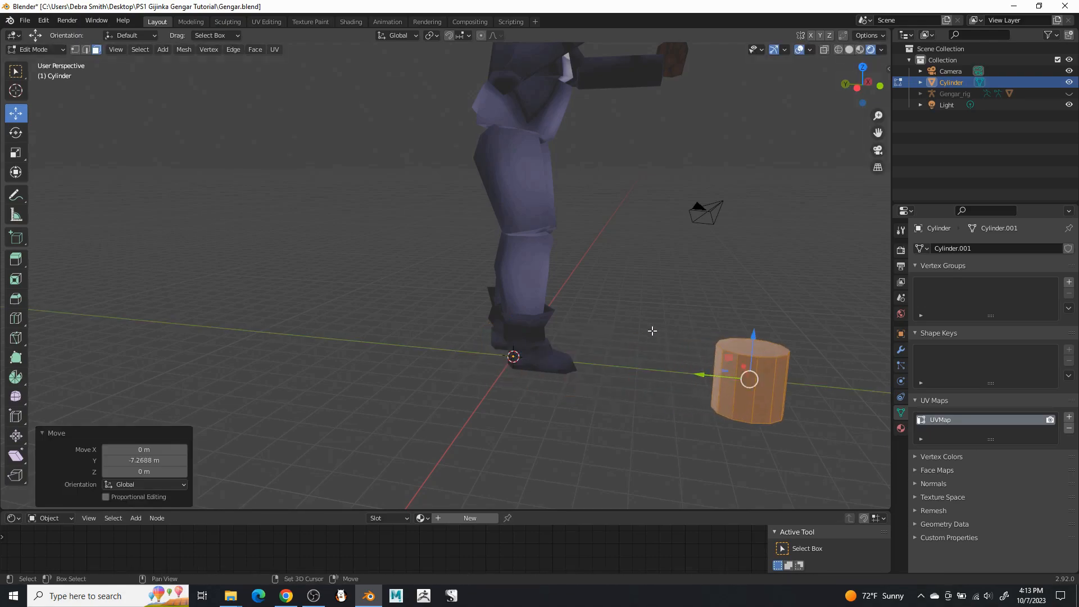
Raise the cylinder mesh along Z until it is level with the character's outstretched hand.
middle_click_drag(705, 365, 380, 379)
left_click_drag(446, 381, 482, 127)
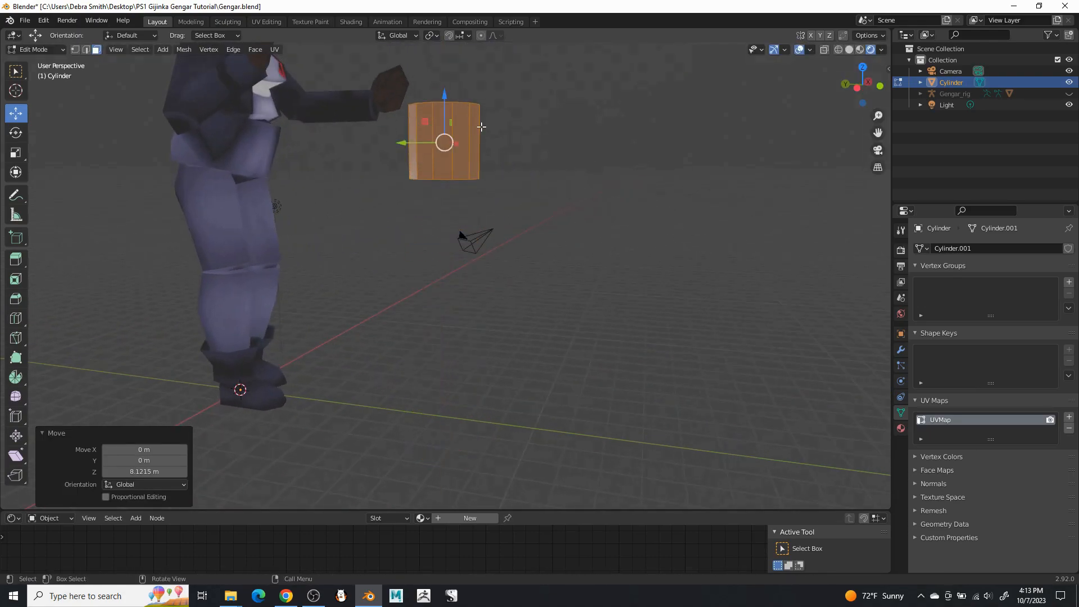
left_click_drag(447, 94, 449, 41)
middle_click_drag(493, 212, 491, 352, "shift")
scroll(488, 340, "up", 4)
left_click_drag(447, 314, 448, 247)
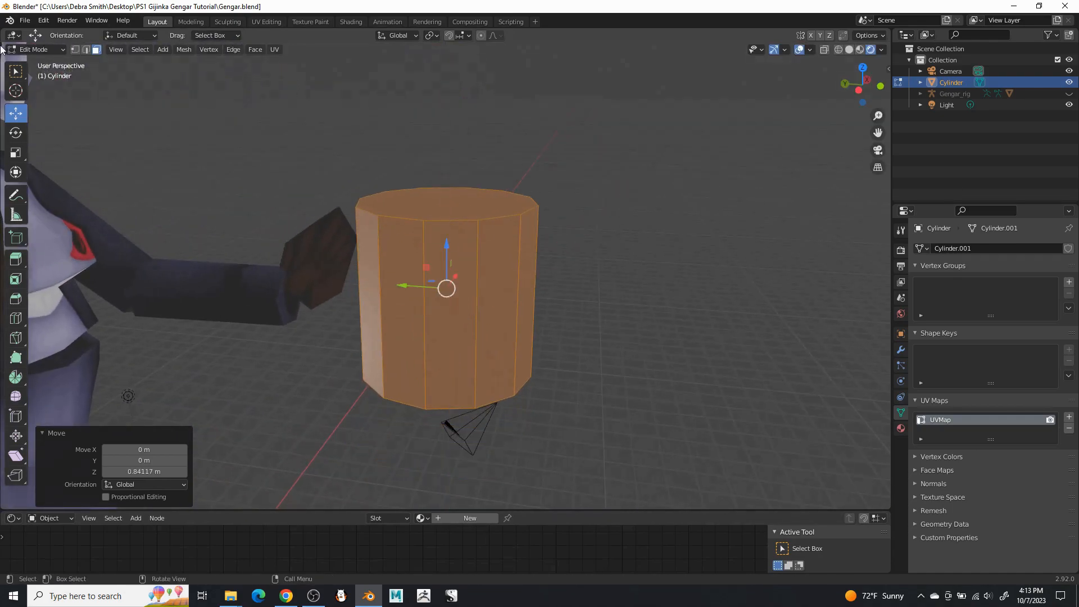
Rotate the cylinder mesh 90° around the X axis so its caps face forward and backward.
left_click(16, 133)
scroll(450, 270, "down", 4)
middle_click_drag(484, 236, 512, 227)
left_click_drag(500, 243, 421, 349)
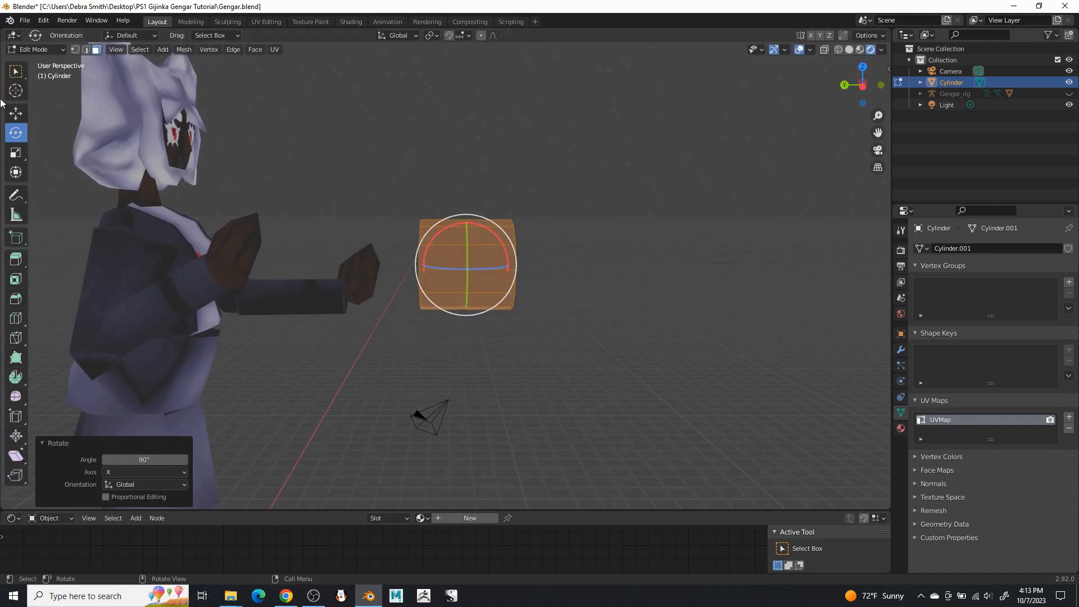
Scale the cylinder mesh to about 0.508 along Y and select its front cap face.
left_click_drag(422, 265, 443, 262)
middle_click_drag(443, 261, 104, 89)
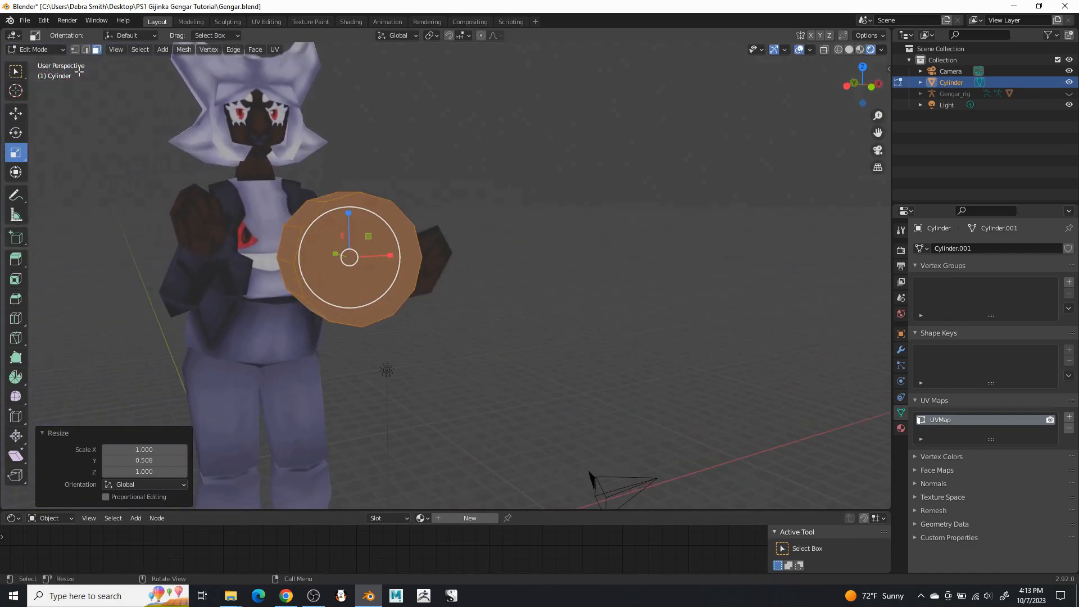
left_click(375, 276)
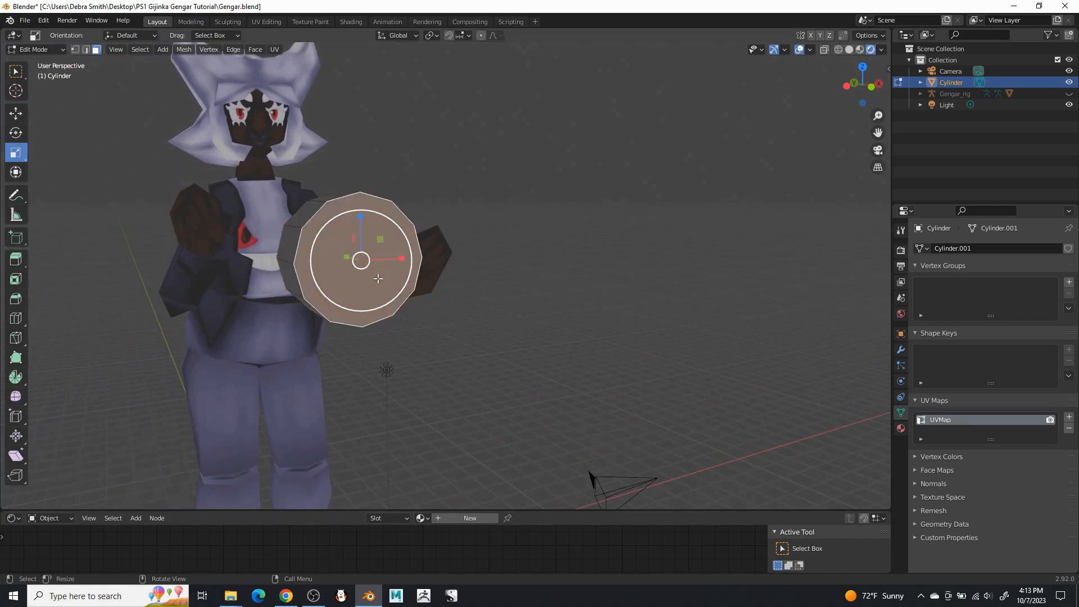
Inset the cylinder's front cap face by 0.208 m and scale the inset face to 0.862.
scroll(359, 270, "up", 2)
right_click(298, 177)
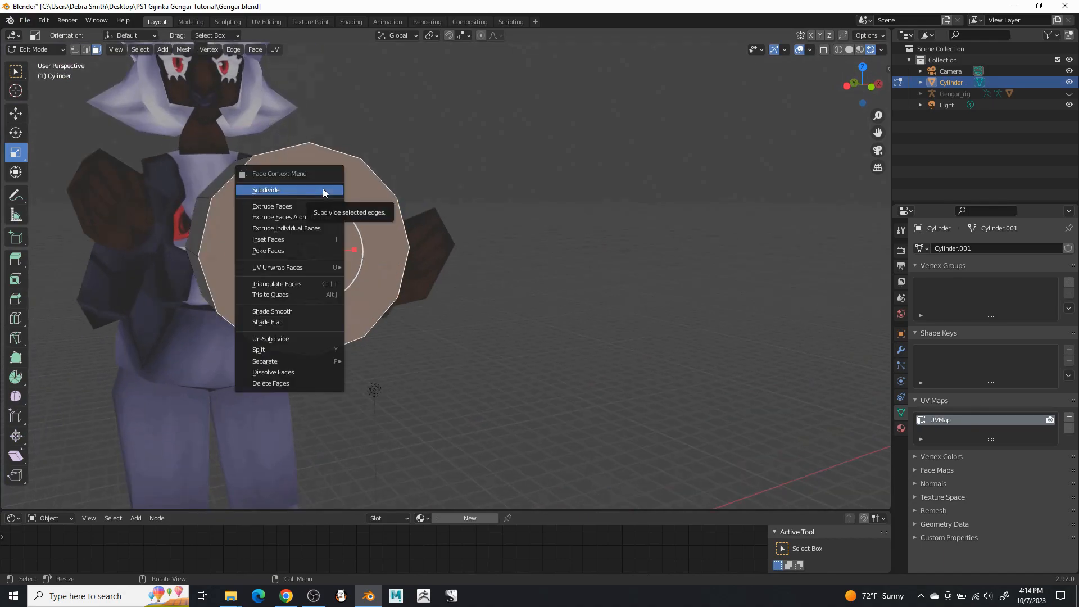
left_click(292, 238)
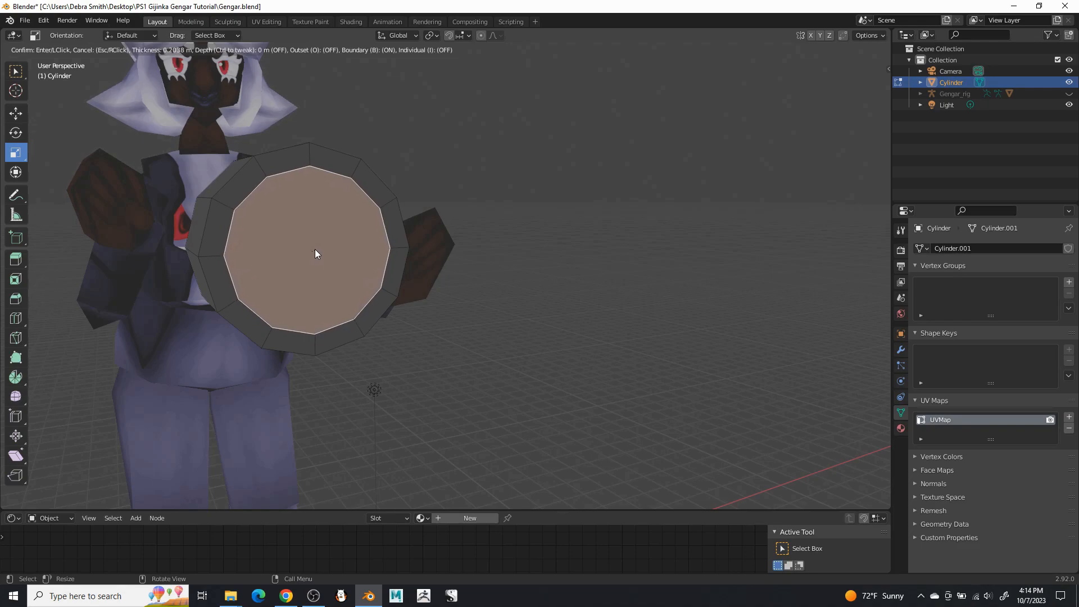
left_click(314, 249)
key("s")
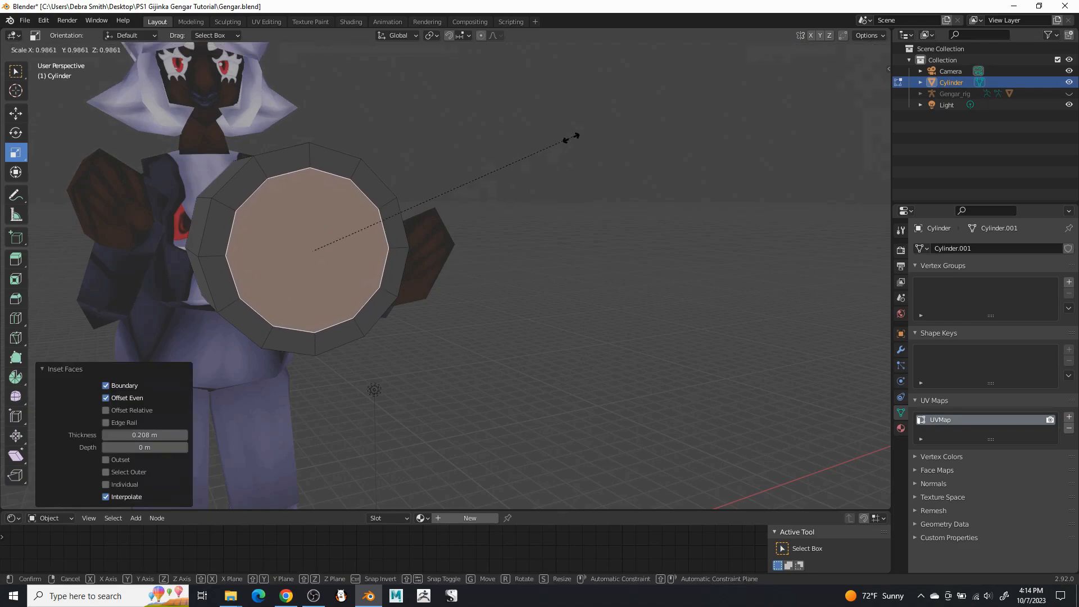
left_click(487, 168)
middle_click_drag(487, 168, 509, 192, "shift")
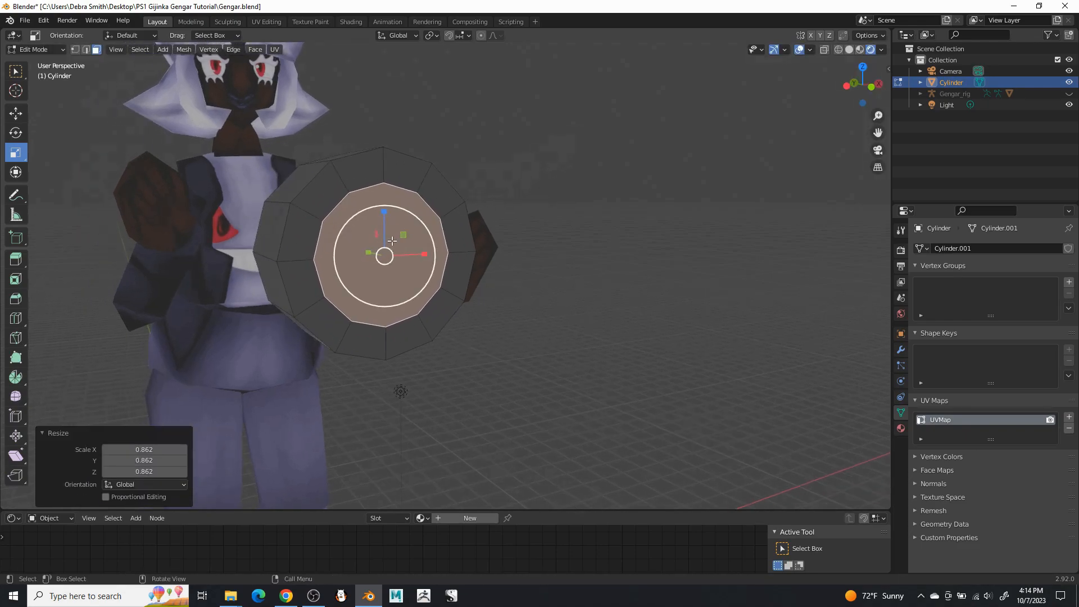
Delete the inset centre face and the cylinder's remaining unwanted faces, keeping only the flat 12-sided front ring.
key("x")
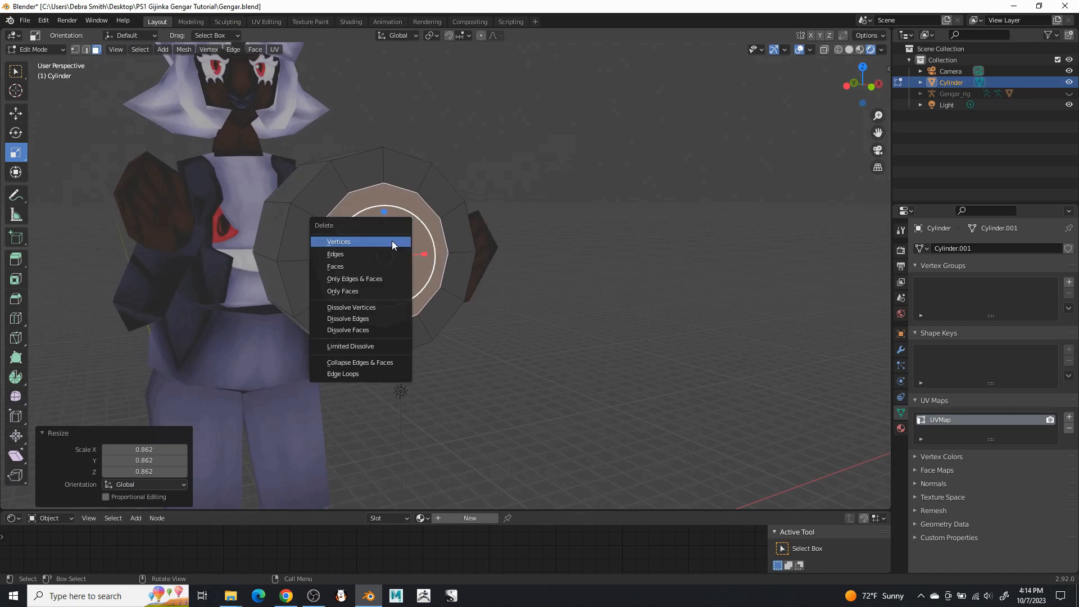
left_click(368, 265)
middle_click_drag(359, 260, 273, 248)
left_click(447, 256, "alt")
key("x")
left_click(519, 237)
Select the whole linked ring and move it 1.4393 m along Y toward the character's hands.
key("l")
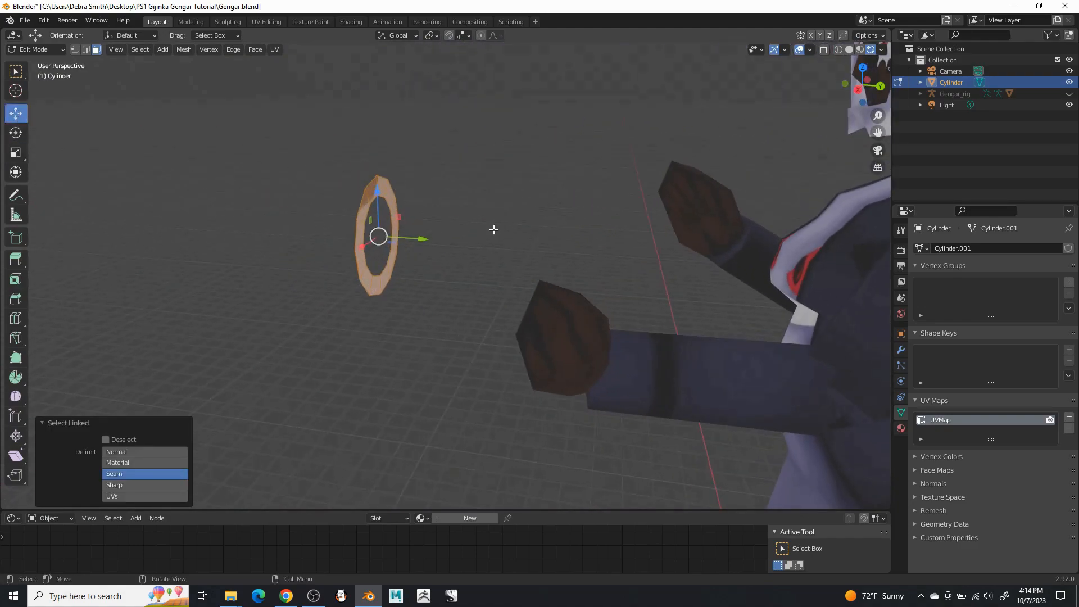
left_click_drag(427, 243, 500, 255)
middle_click_drag(500, 256, 633, 247)
middle_click_drag(572, 235, 578, 211)
Duplicate the ring in place and scale the copy up to about 2.2 as a second, concentric ring.
key("g")
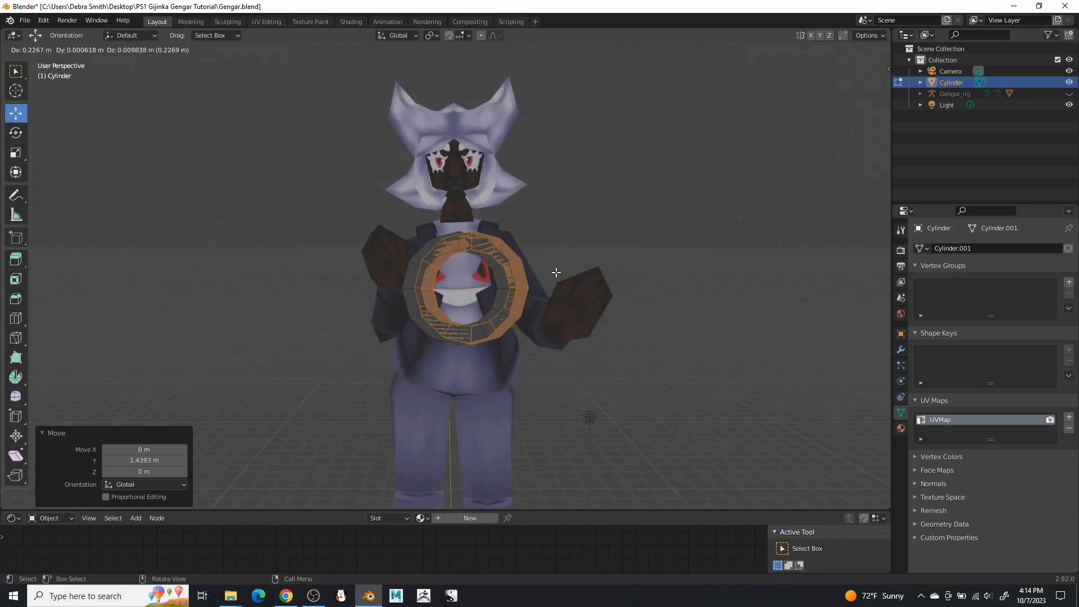
key("Escape")
key("s")
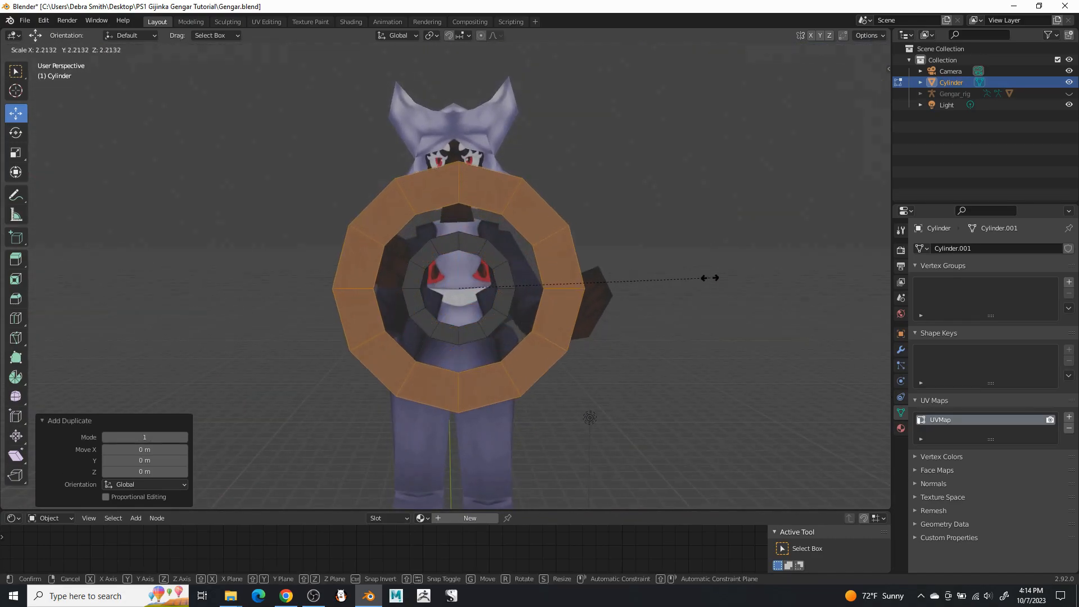
left_click(718, 280)
scroll(702, 275, "down", 2)
Duplicate the second ring in place and scale the copy up into a third, outermost ring.
key("shift+d")
key("Escape")
key("s")
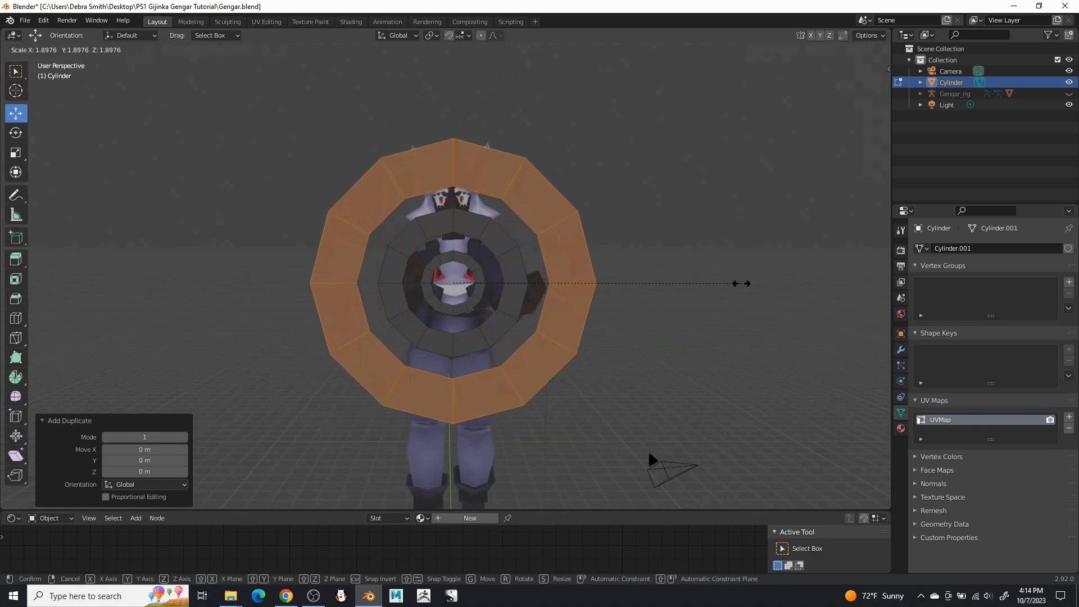
left_click(786, 297)
middle_click_drag(787, 298, 512, 300)
Space the rings along Y by moving the smallest toward the character and the largest away from it.
left_click(512, 299)
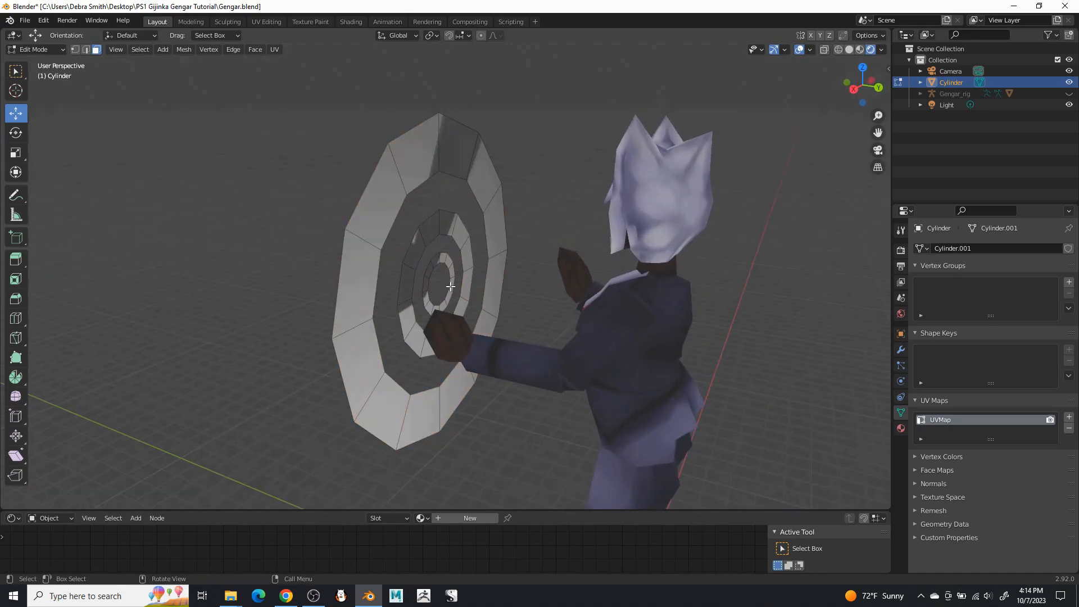
key("l")
middle_click_drag(451, 286, 522, 267)
left_click_drag(487, 288, 506, 285)
middle_click_drag(506, 284, 519, 273)
key("alt+a")
key("l")
left_click_drag(490, 287, 452, 285)
middle_click_drag(453, 285, 455, 310)
Select the inner edge loops of all three rings and move them along Y toward the character.
left_click(85, 52)
scroll(246, 227, "up", 1)
left_click_drag(268, 199, 223, 195)
left_click(394, 153, "alt")
middle_click_drag(395, 153, 495, 266)
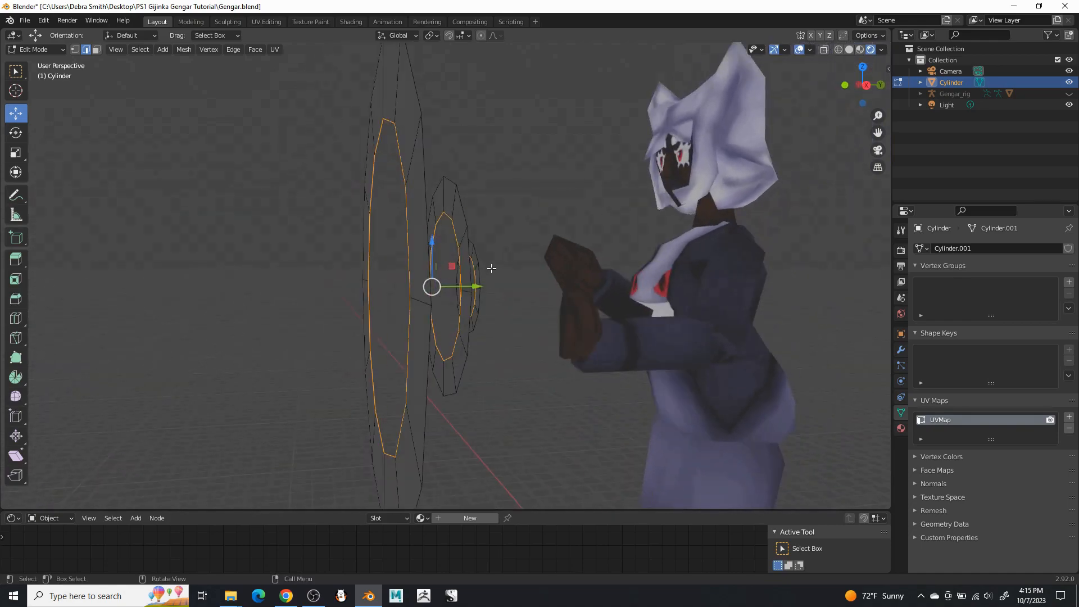
left_click_drag(480, 285, 499, 284)
middle_click_drag(499, 285, 481, 284)
Select the linked middle ring and move it -0.34014 m along Y to even out the spacing.
left_click_drag(491, 287, 480, 288)
left_click(530, 379)
key("l")
middle_click_drag(480, 289, 528, 295)
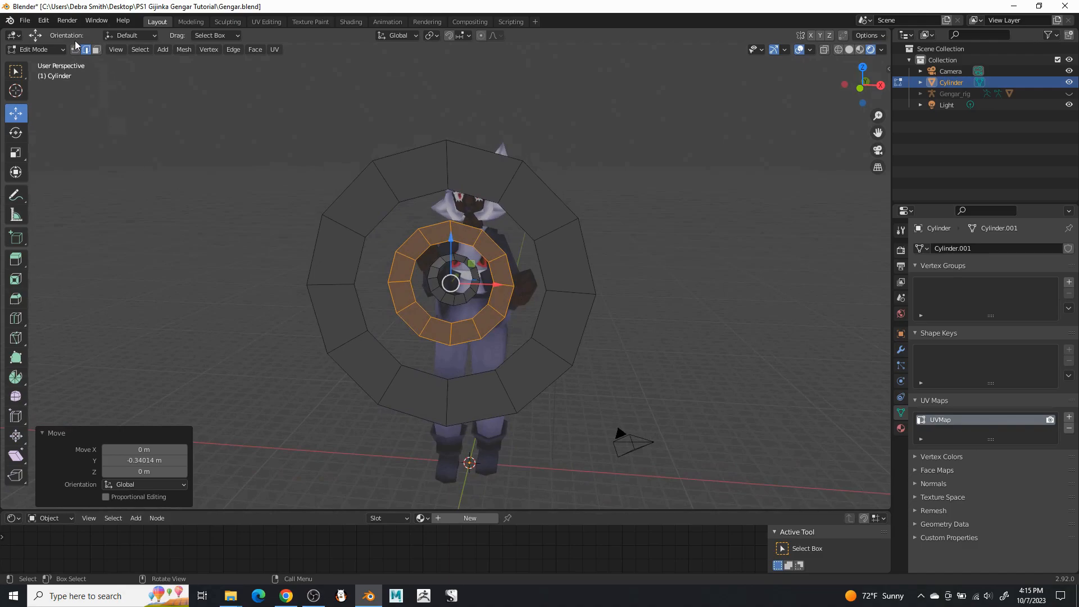
Return to Object Mode and create a new material for the ring object.
left_click(38, 50)
left_click(45, 63)
scroll(609, 312, "up", 2)
right_click(600, 263)
middle_click_drag(702, 274, 666, 251)
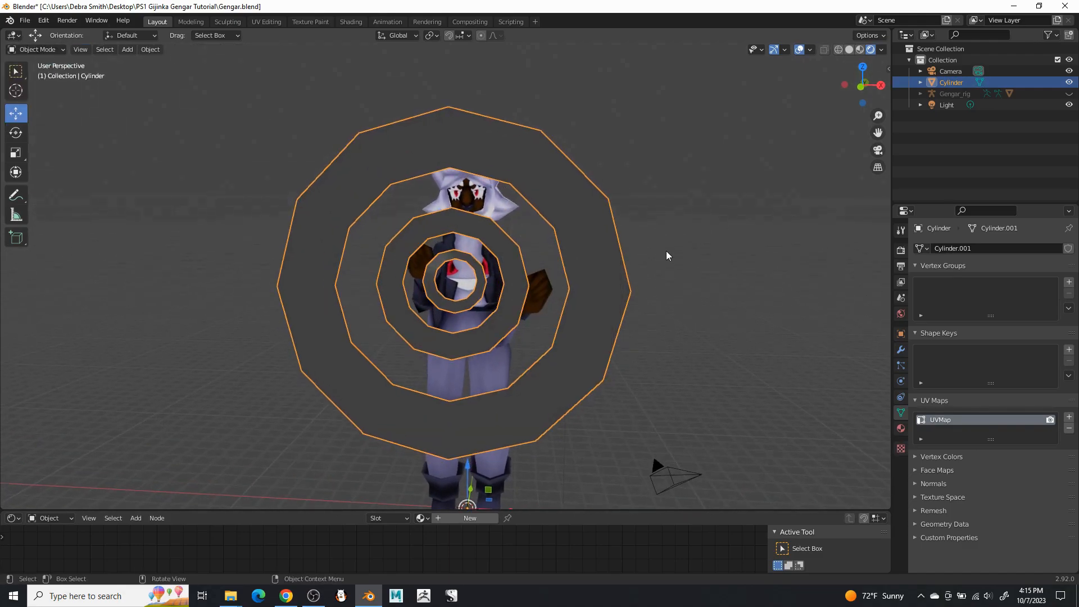
left_click(900, 430)
left_click(947, 297)
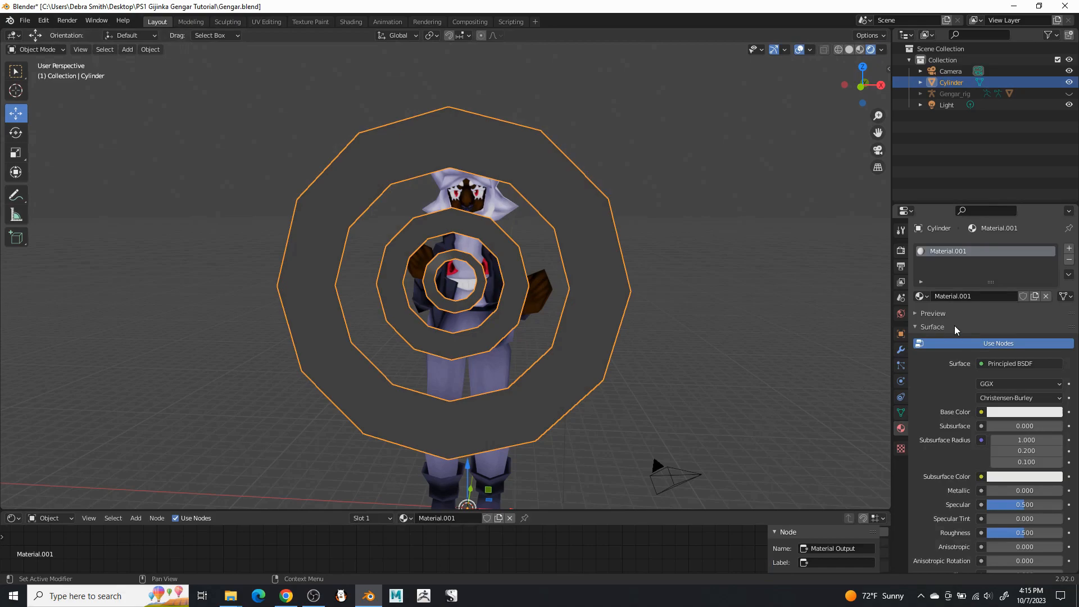
Change the rings' material surface to Emission with a bright pink colour and a strength of 5.
left_click(984, 364)
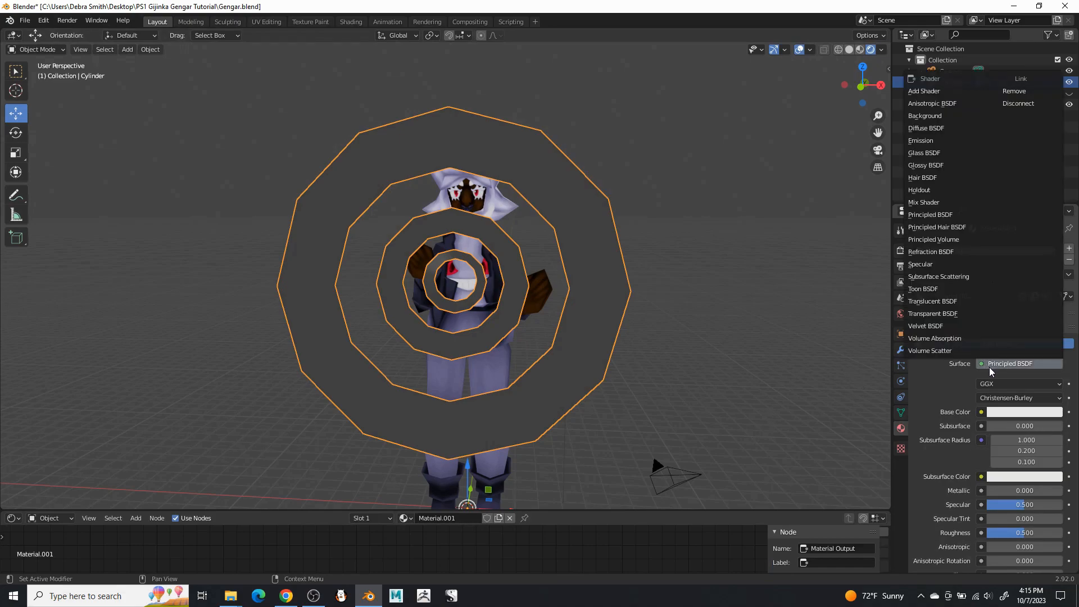
left_click(935, 144)
left_click(1019, 384)
mouse_move(1032, 294)
left_mouse_down()
mouse_move(1020, 284)
mouse_move(1026, 290)
left_mouse_up()
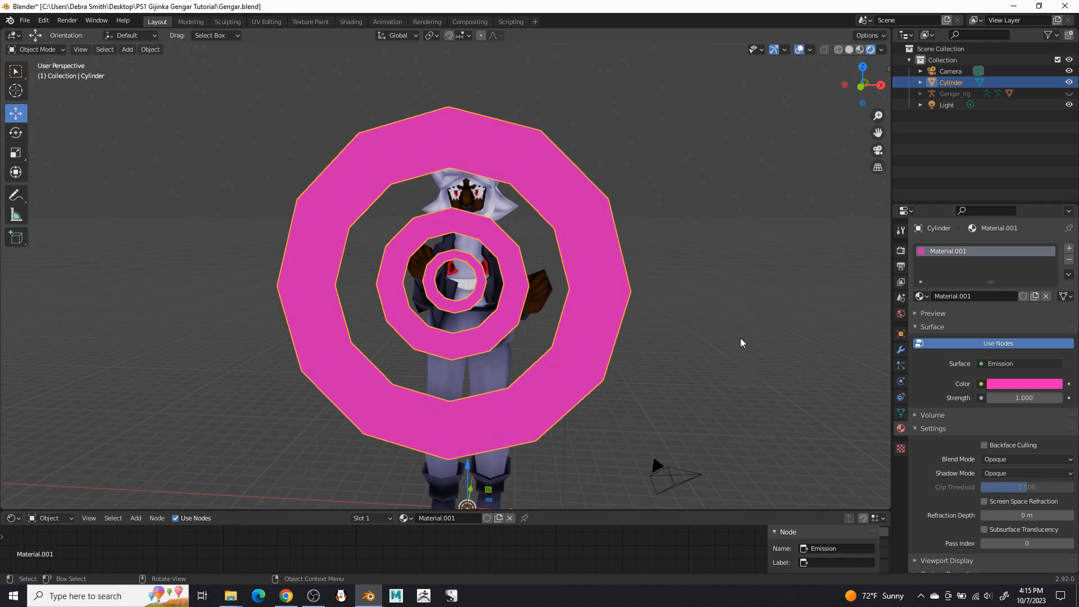
middle_click_drag(746, 330, 693, 330)
left_click(1020, 396)
type("5")
key("Return")
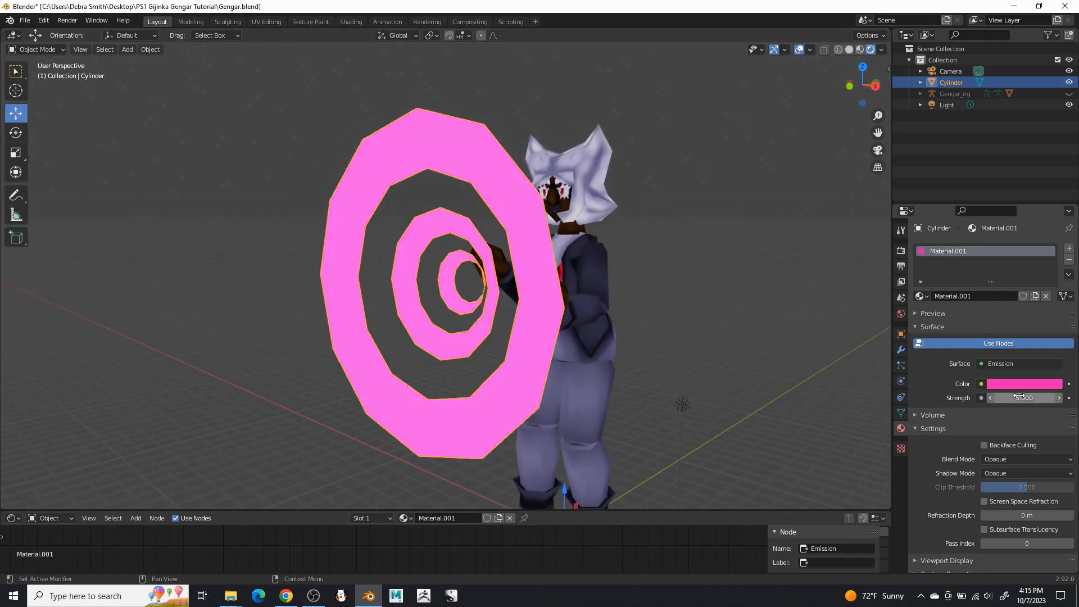
Enable Bloom in the Eevee render settings and deselect the rings.
left_click(900, 250)
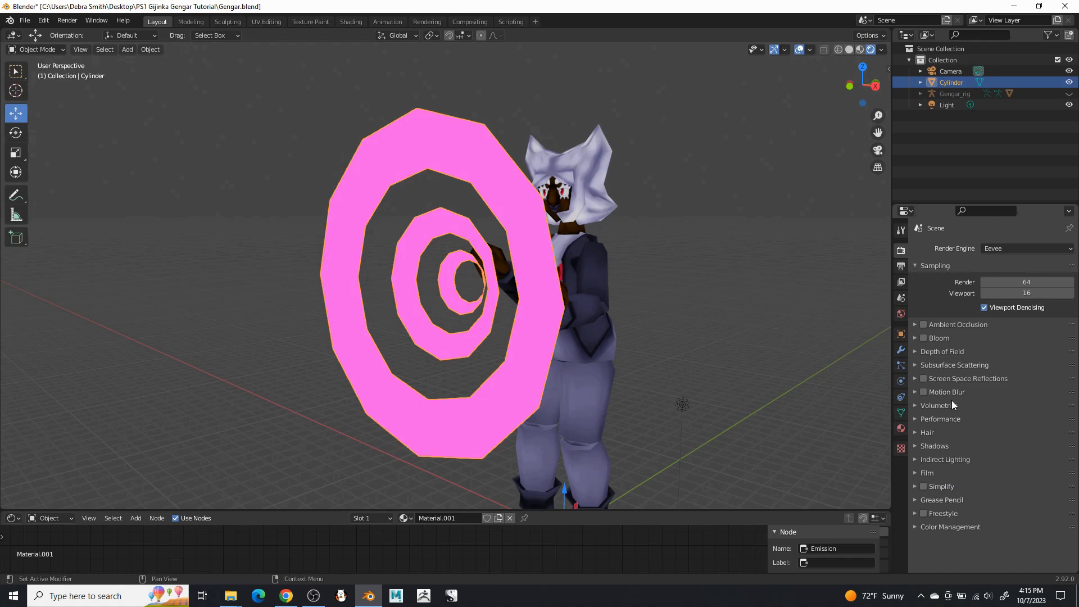
left_click(923, 337)
middle_click_drag(696, 305, 572, 278)
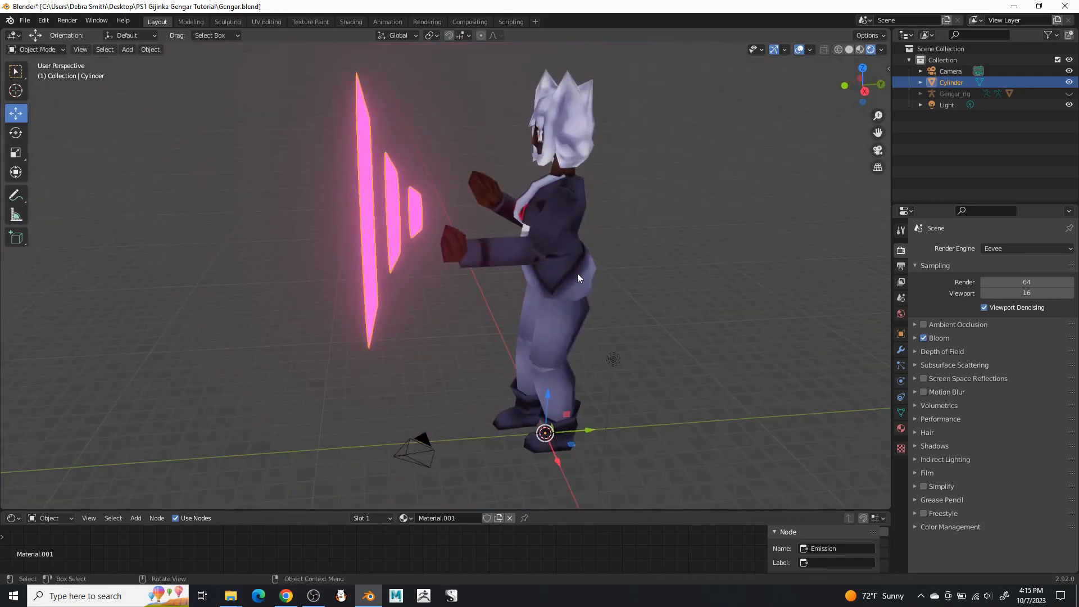
mouse_move(622, 220)
middle_mouse_down()
mouse_move(675, 173)
mouse_move(706, 178)
mouse_move(624, 202)
middle_mouse_up()
left_click(624, 202)
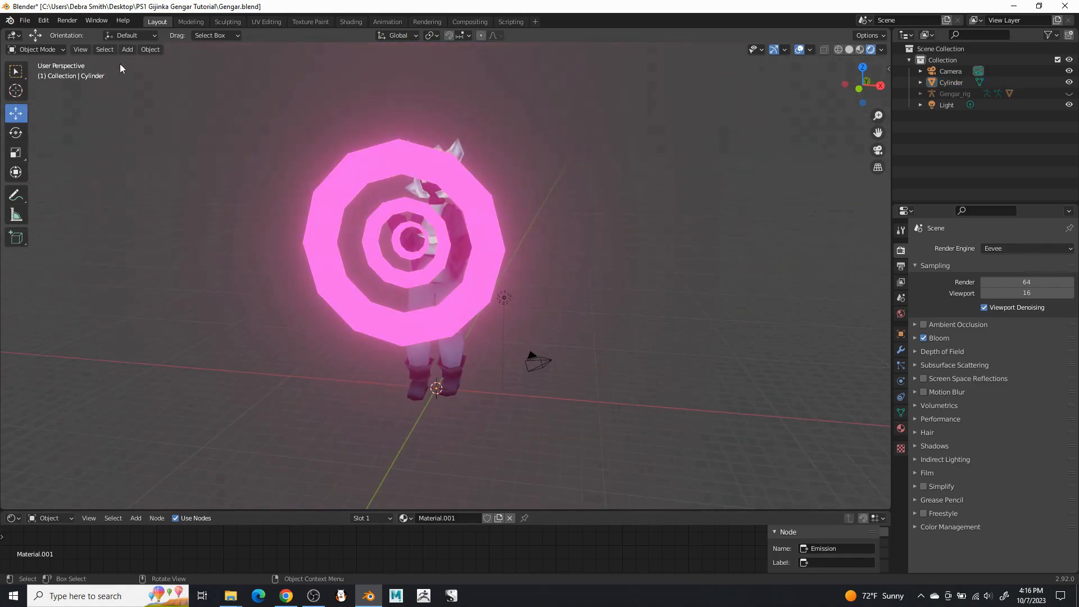
Save the scene as a new file named Gengar_Hypnosis.blend.
left_click(24, 21)
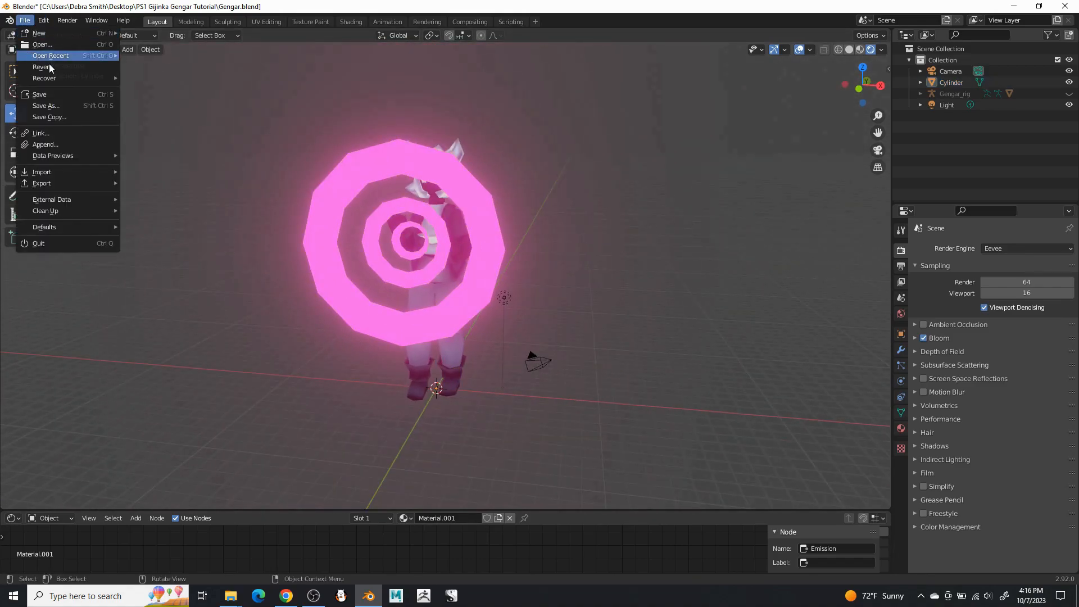
left_click(46, 106)
left_click_drag(434, 474, 412, 473)
type("_Hypn")
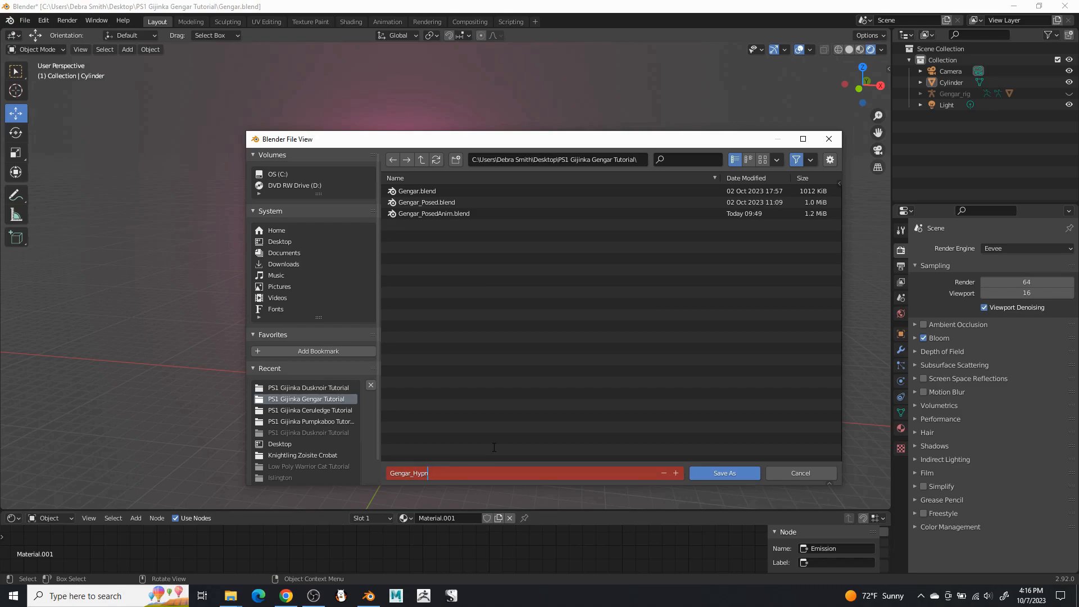
key("Return")
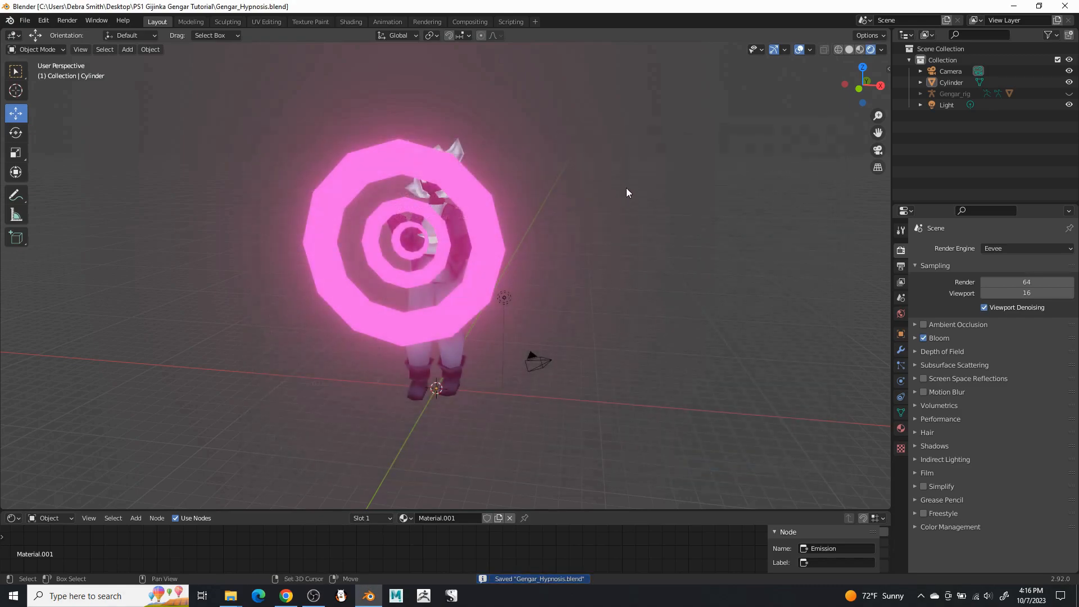
Add a Bezier circle at the world origin and scale it to 30.231 so it surrounds the character.
middle_click_drag(627, 190, 664, 191, "shift")
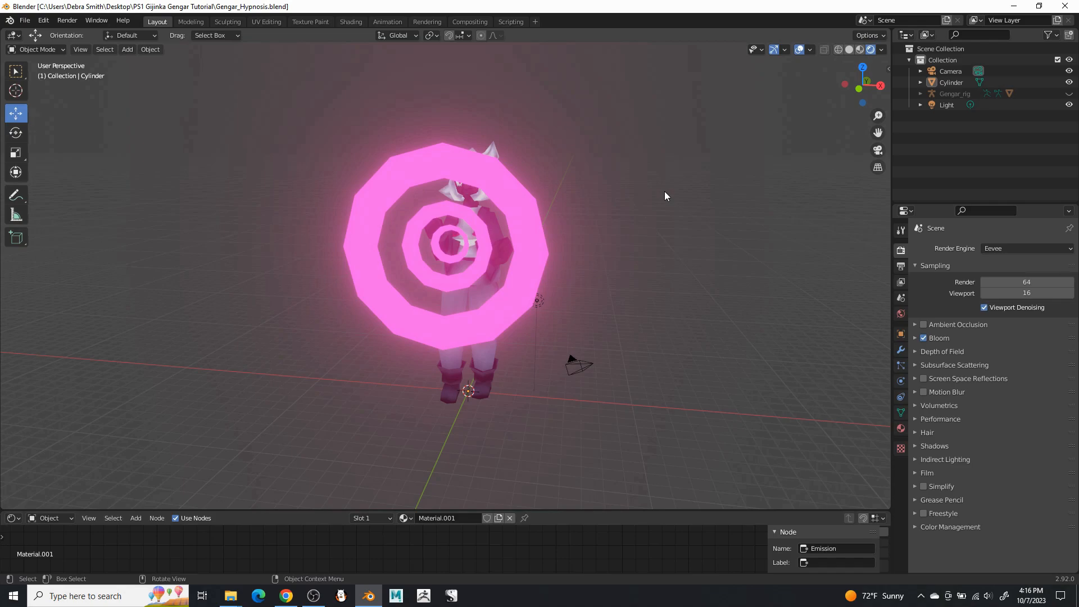
scroll(665, 192, "up", 3)
middle_click_drag(664, 193, 550, 225)
scroll(562, 199, "down", 5)
scroll(639, 218, "up", 3)
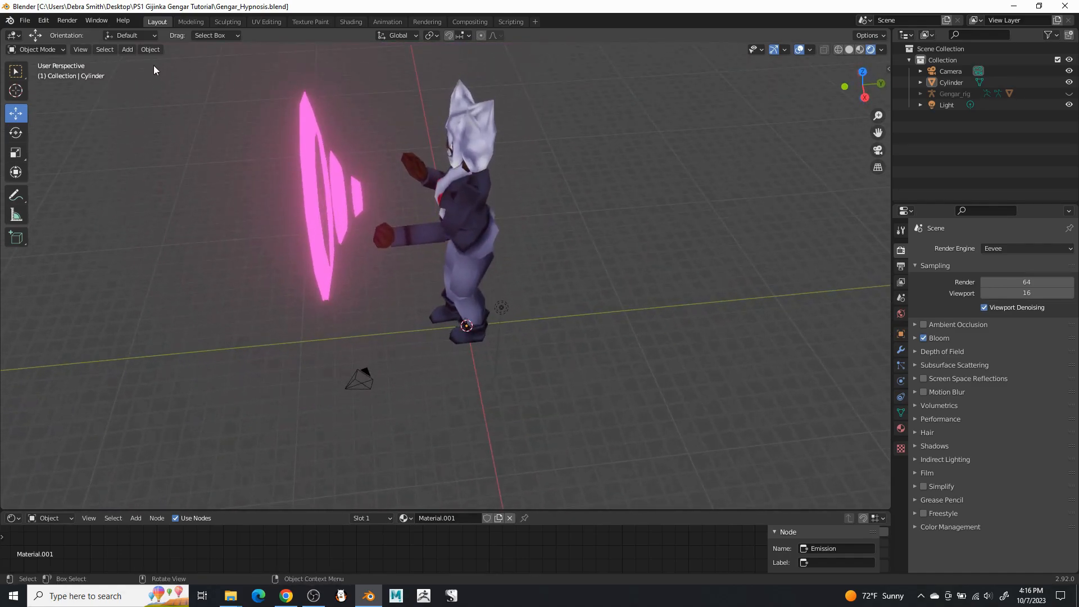
left_click(131, 51)
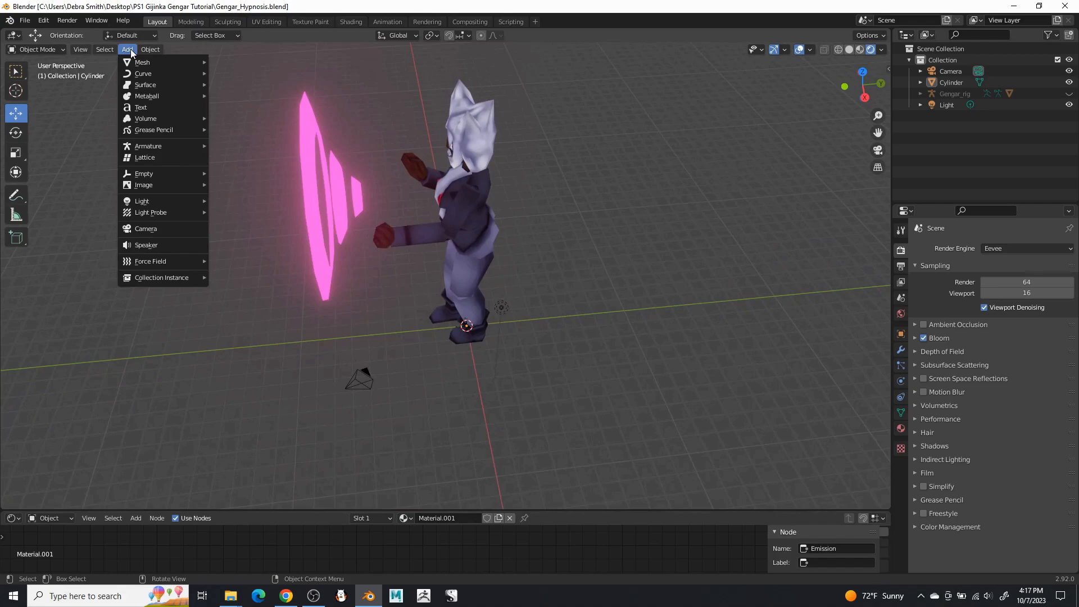
mouse_move(163, 74)
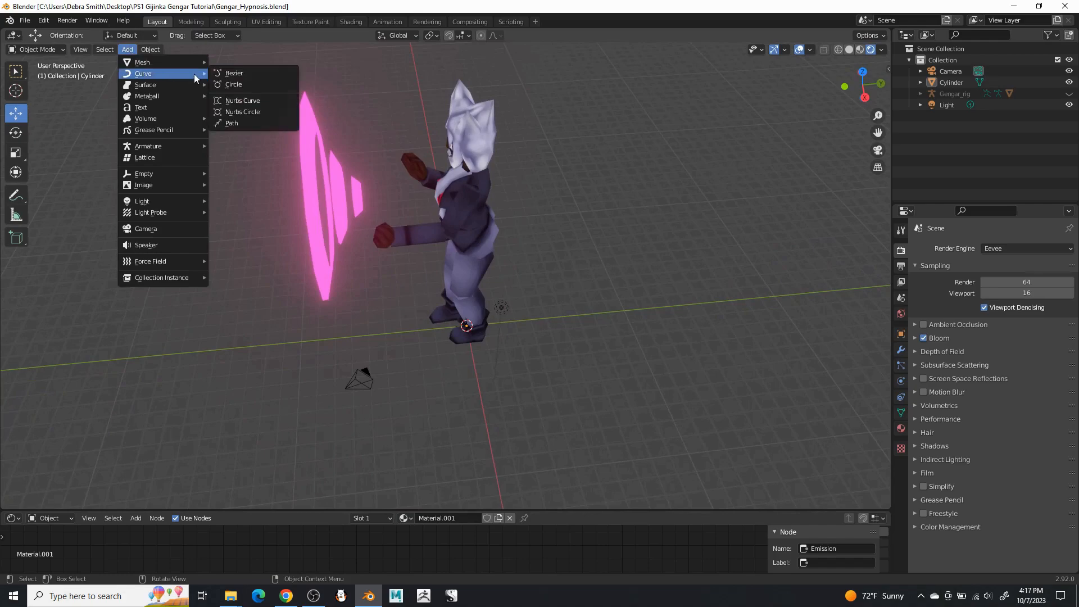
left_click(244, 86)
scroll(514, 287, "down", 5)
key("s")
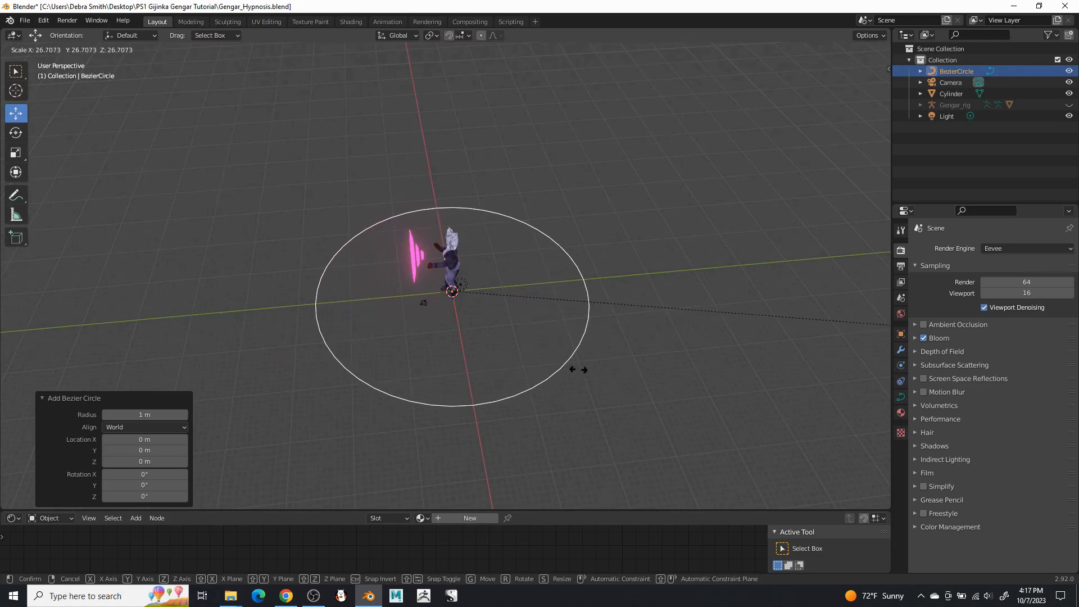
left_click(703, 352)
Select the camera and display its transform values in the viewport sidebar.
middle_click_drag(693, 352, 617, 285)
scroll(549, 282, "up", 4)
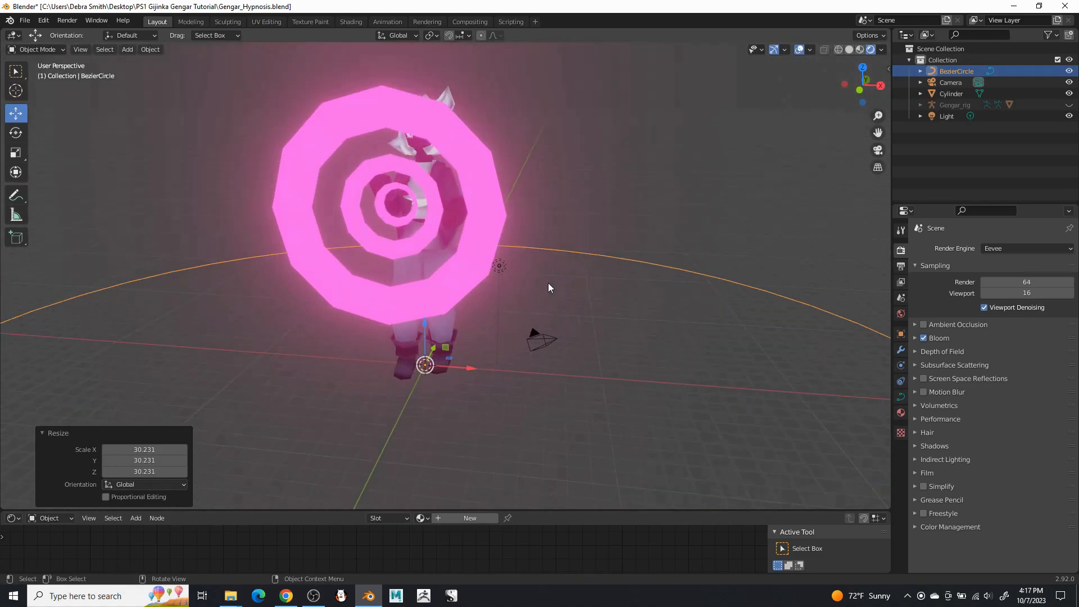
middle_click_drag(549, 286, 425, 346)
left_click(370, 377)
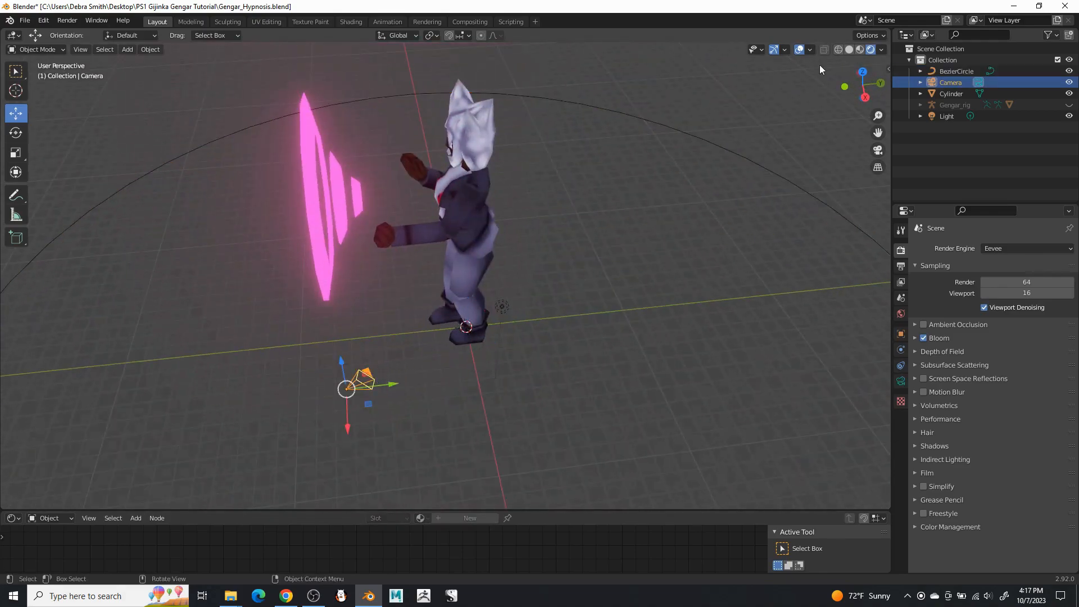
left_click(888, 69)
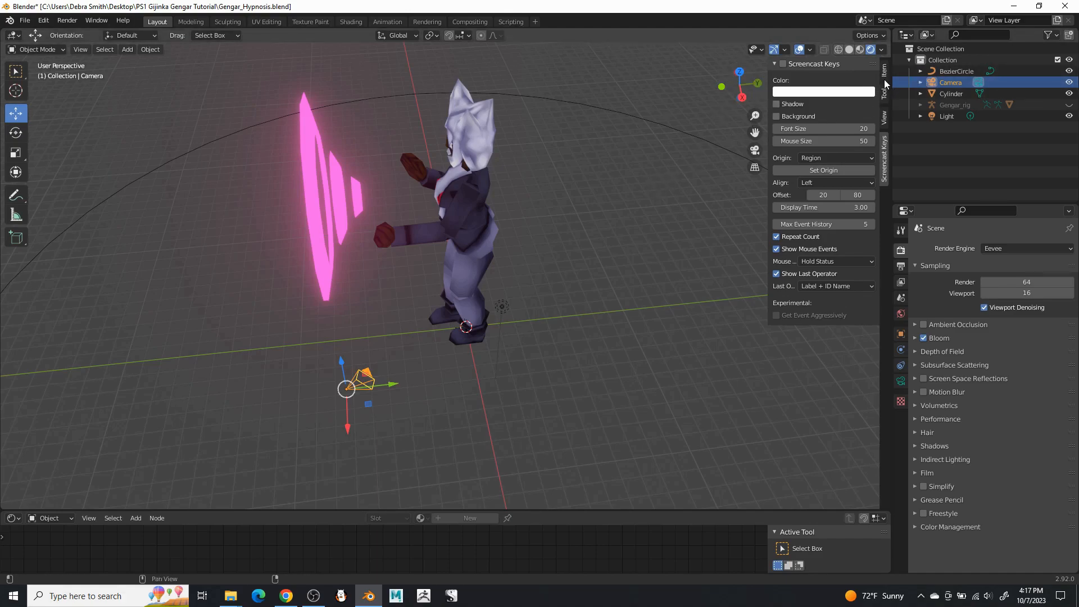
left_click(885, 73)
left_click(884, 118)
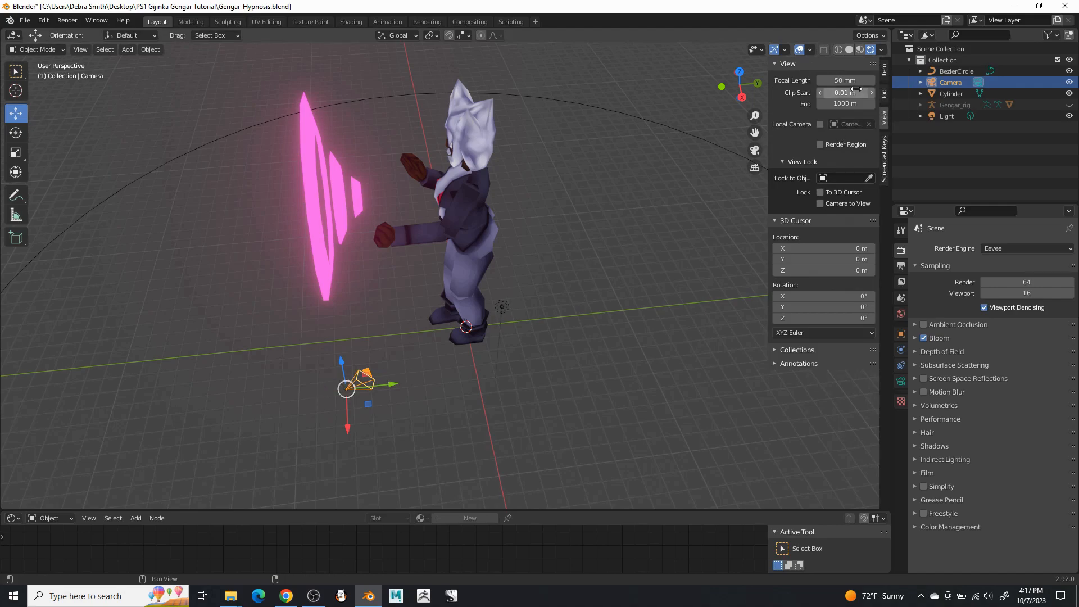
left_click(886, 74)
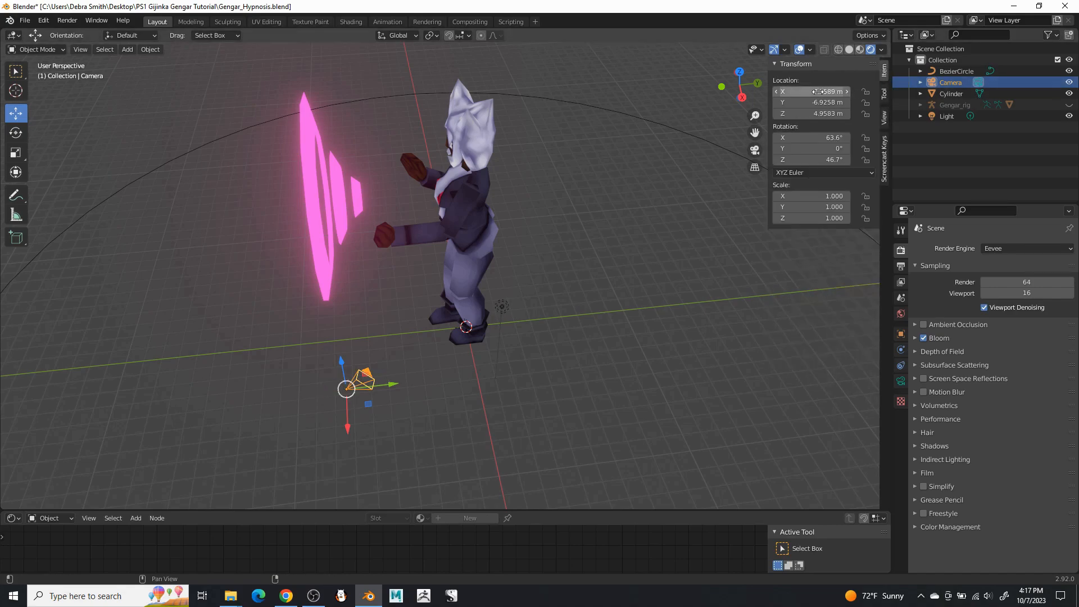
Set the camera's X and Z rotation to 0°.
left_click(825, 139)
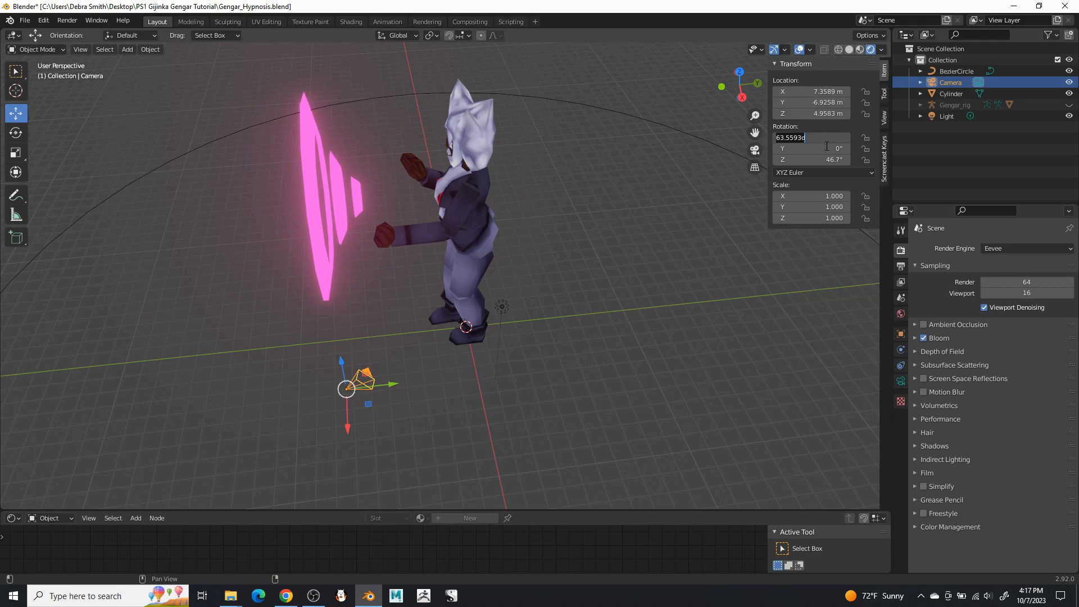
type("0")
key("Return")
left_click(824, 160)
type("0")
key("Return")
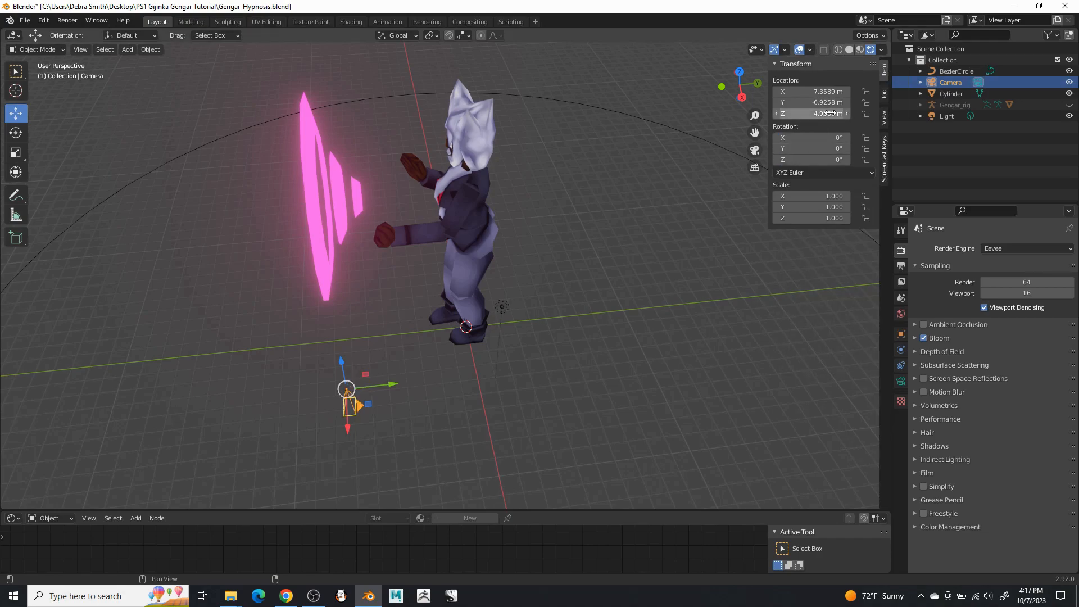
Set the camera's X, Y and Z location to 0 m.
left_click(829, 113)
type("0")
key("Return")
left_click(826, 102)
type("0")
key("Return")
left_click(826, 91)
type("0")
key("Return")
Move the camera along the Y axis to about -30.15 m so it sits on the Bezier circle.
left_click_drag(499, 319, 256, 372)
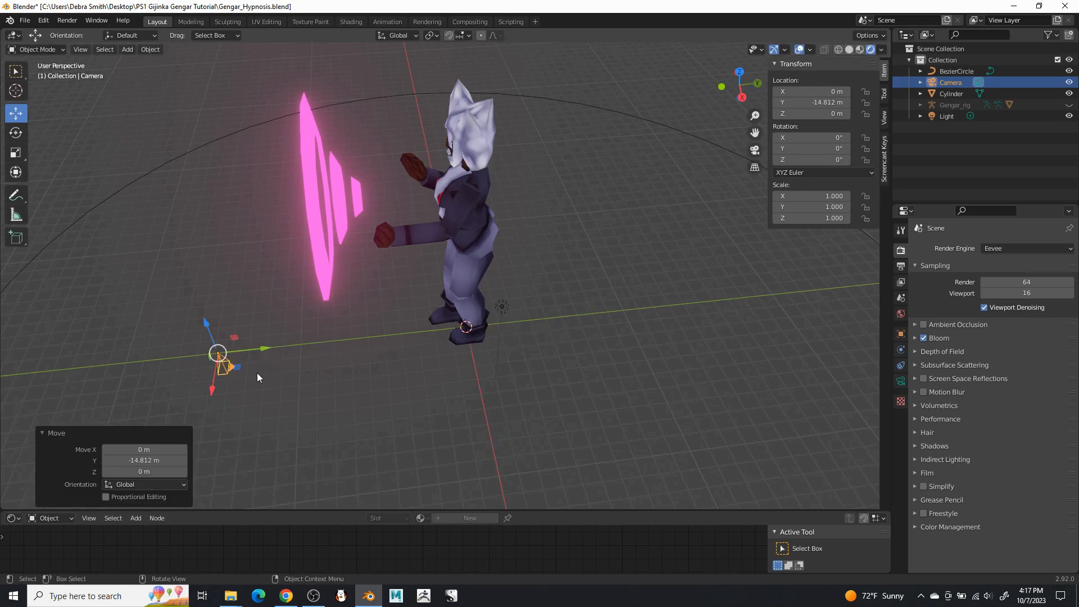
scroll(339, 330, "down", 4)
middle_click_drag(339, 330, 526, 346, "shift")
left_click_drag(541, 335, 404, 359)
middle_click_drag(404, 360, 396, 297)
left_click_drag(404, 351, 406, 351)
middle_click_drag(501, 324, 450, 352, "shift")
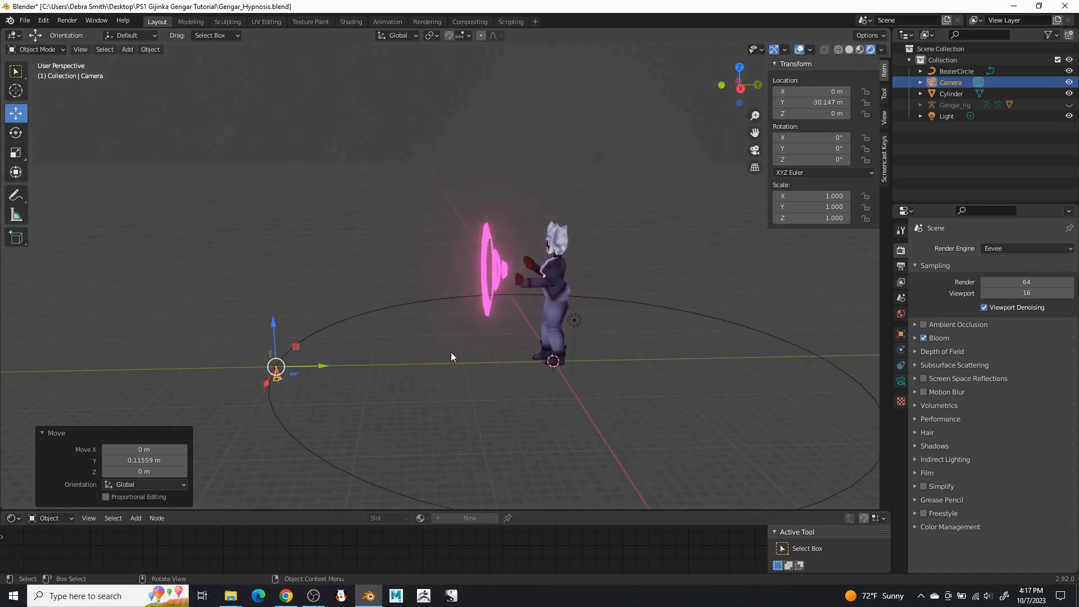
Add a Plain Axes empty at the origin and raise it to about 9.53 m on Z, at the character's upper body.
left_click(129, 50)
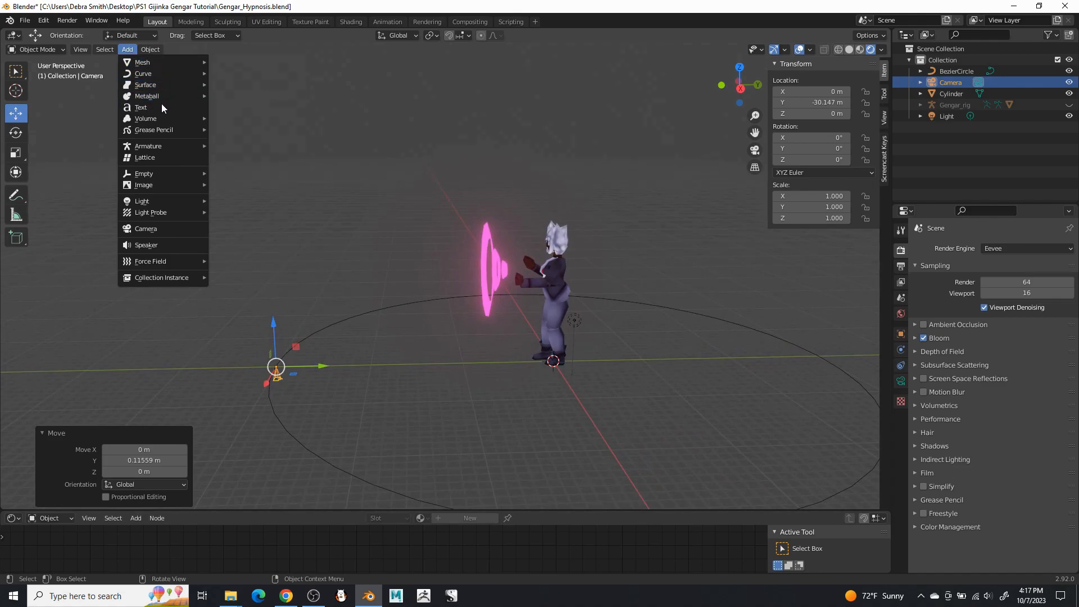
mouse_move(187, 177)
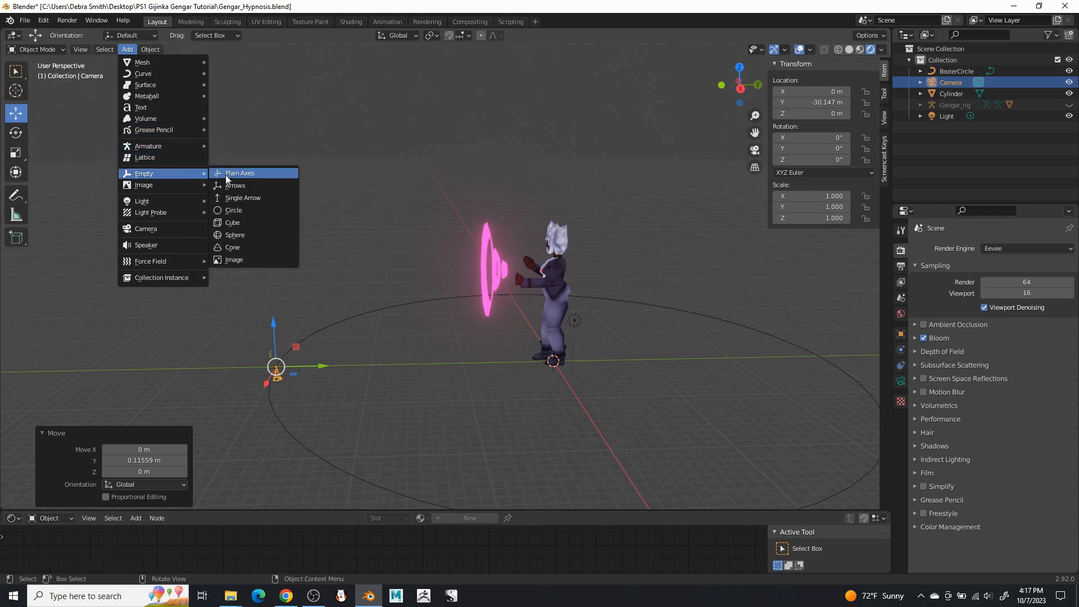
left_click(225, 174)
left_click_drag(553, 315, 562, 230)
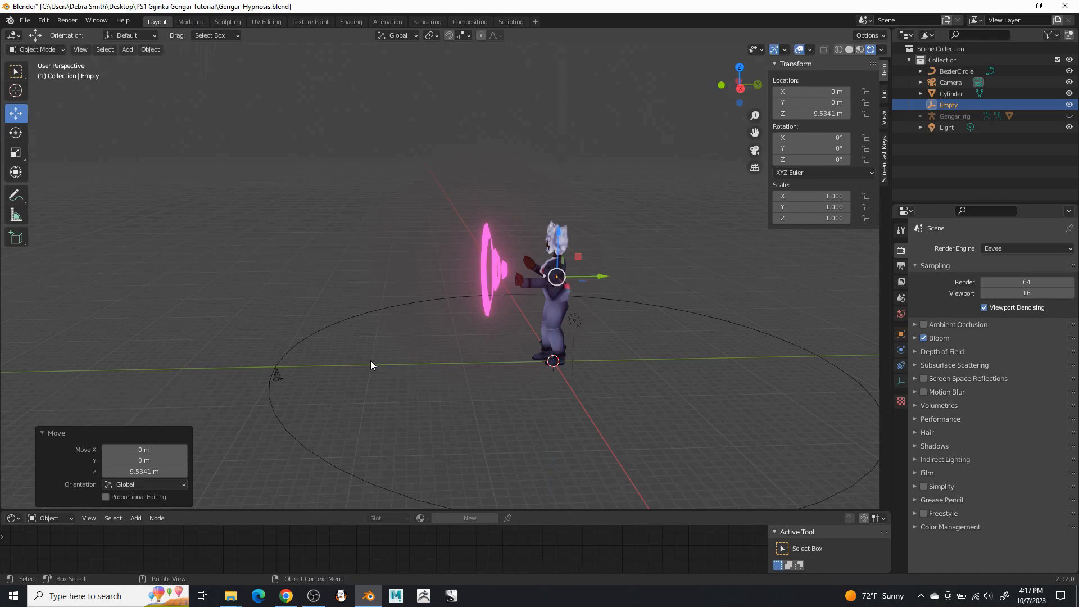
Raise the camera to about 13.73 m on the Z axis.
left_click(279, 374)
left_click_drag(273, 325, 271, 197)
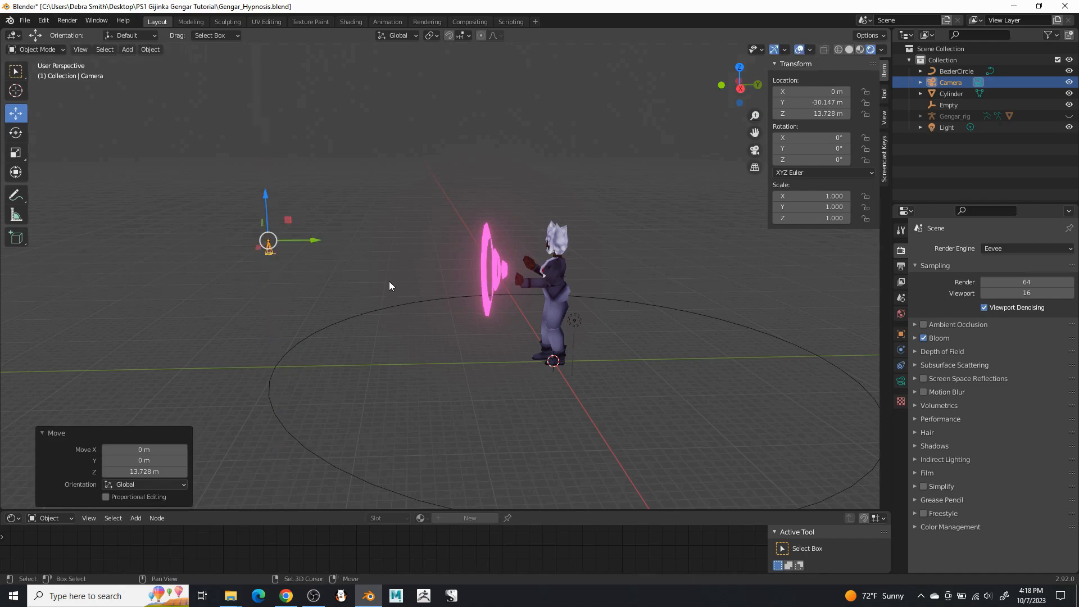
middle_click_drag(392, 281, 342, 269, "shift")
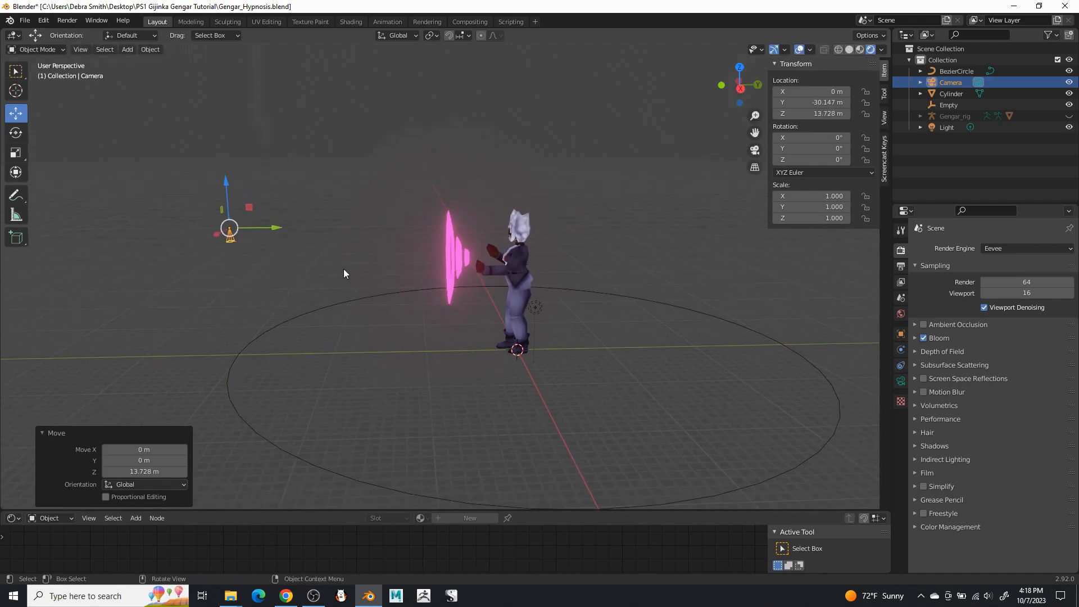
Add a Track To constraint to the camera with the Empty as its target.
left_click(899, 369)
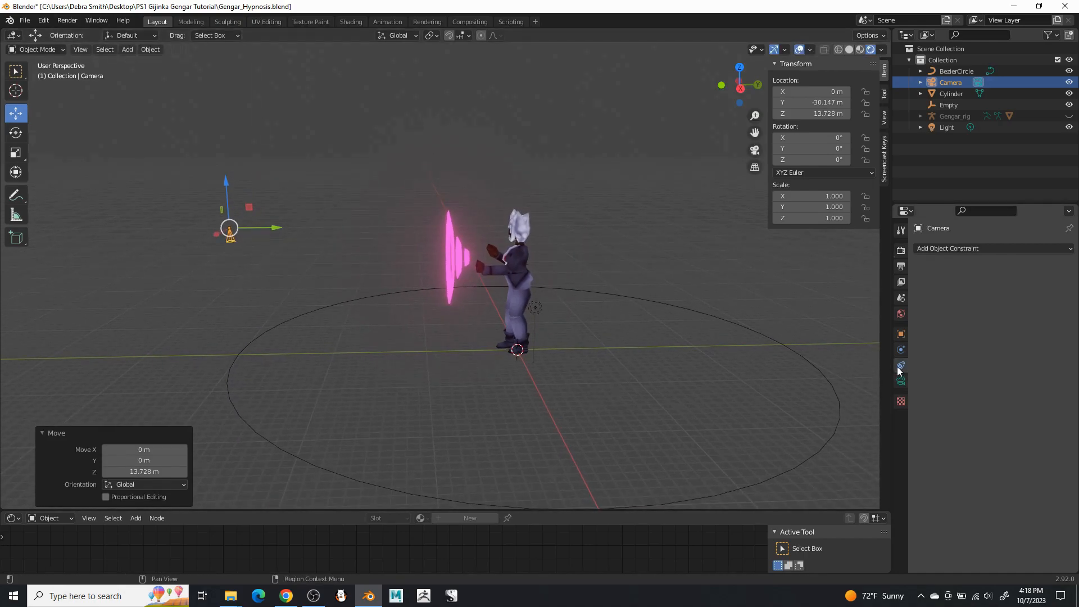
left_click(980, 247)
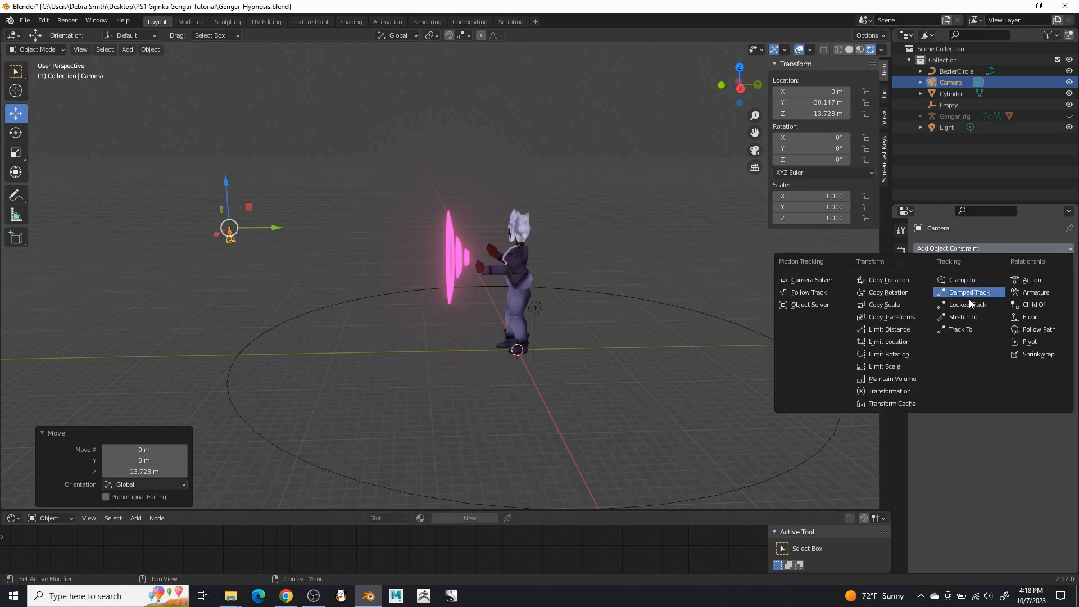
left_click(969, 328)
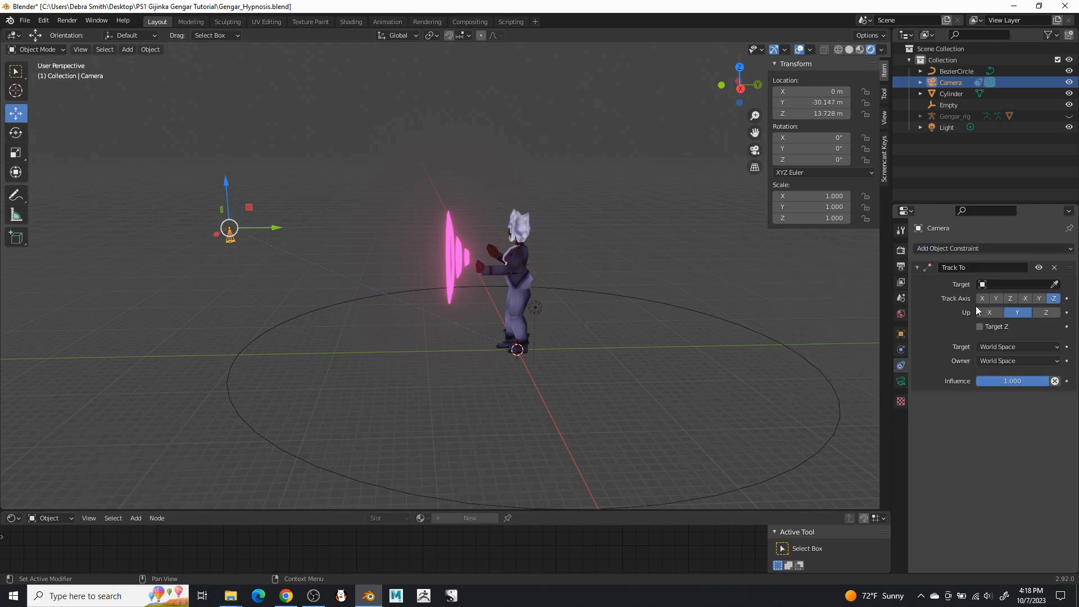
left_click(988, 285)
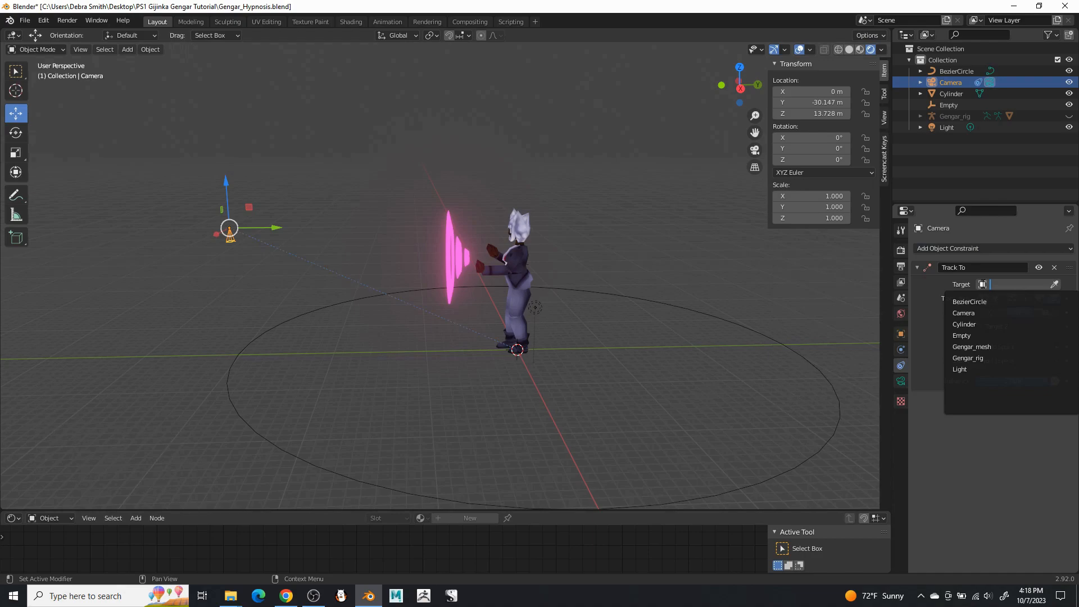
left_click(980, 334)
middle_click_drag(580, 234, 539, 224)
middle_click_drag(188, 168, 421, 208)
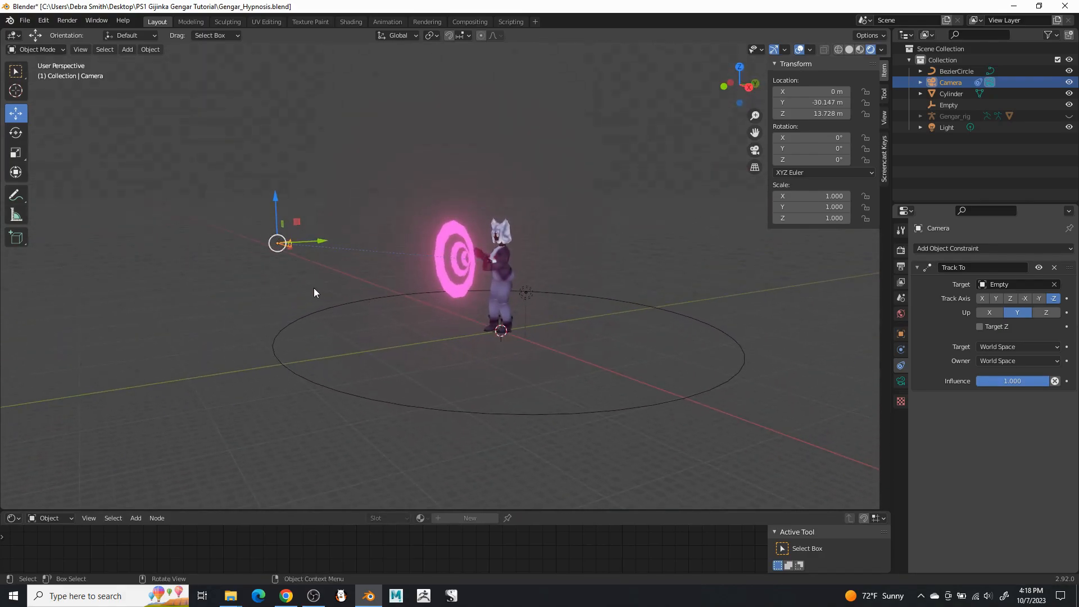
Parent the camera to the Bezier circle using the Follow Path option.
left_click(296, 255)
left_click(289, 244)
left_click(278, 337, "shift")
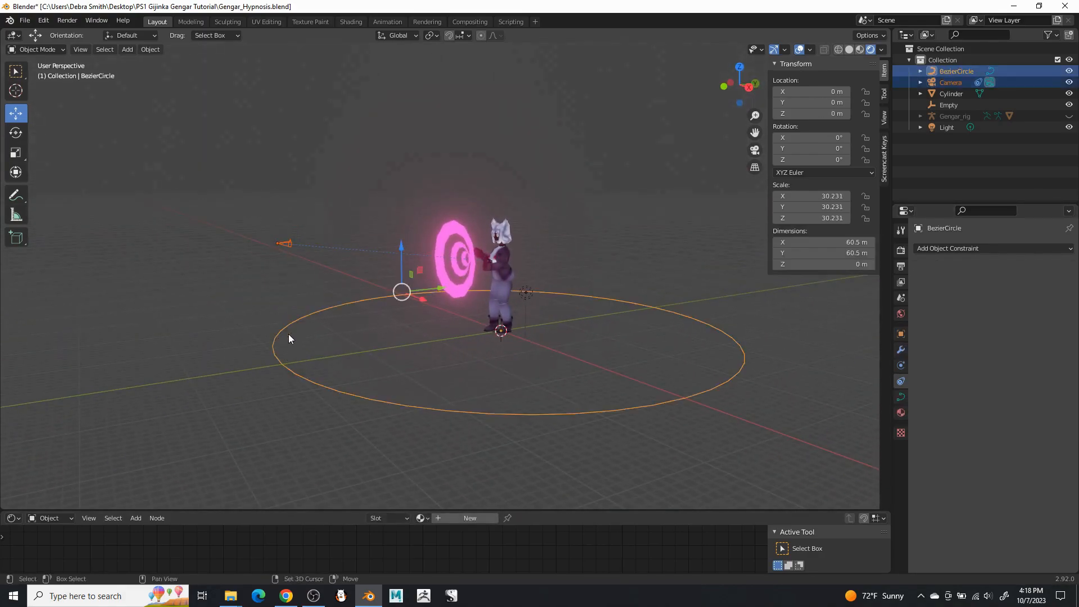
key("ctrl+p")
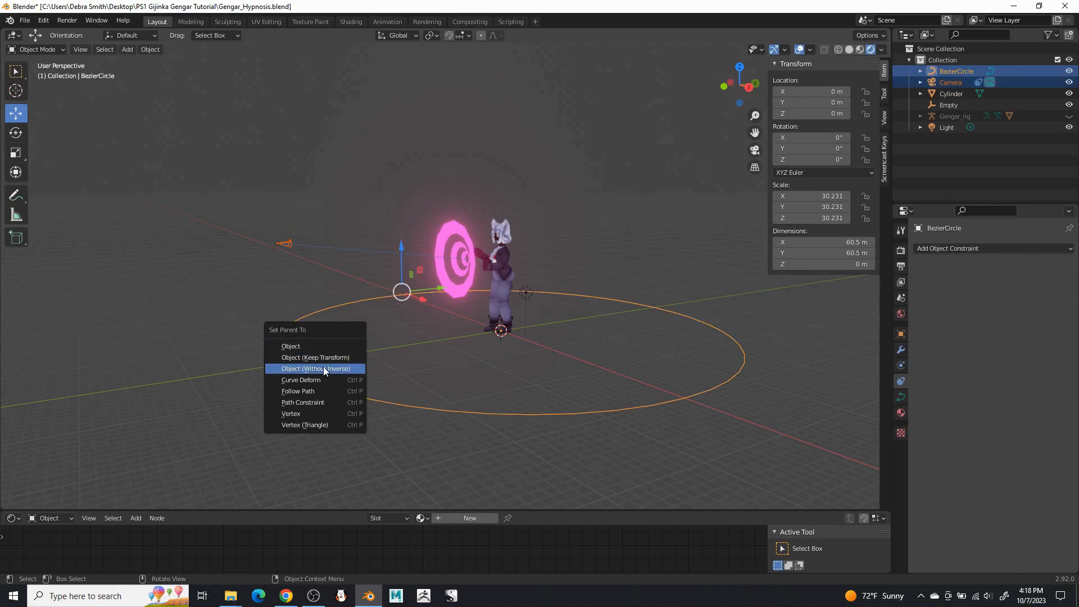
left_click(310, 393)
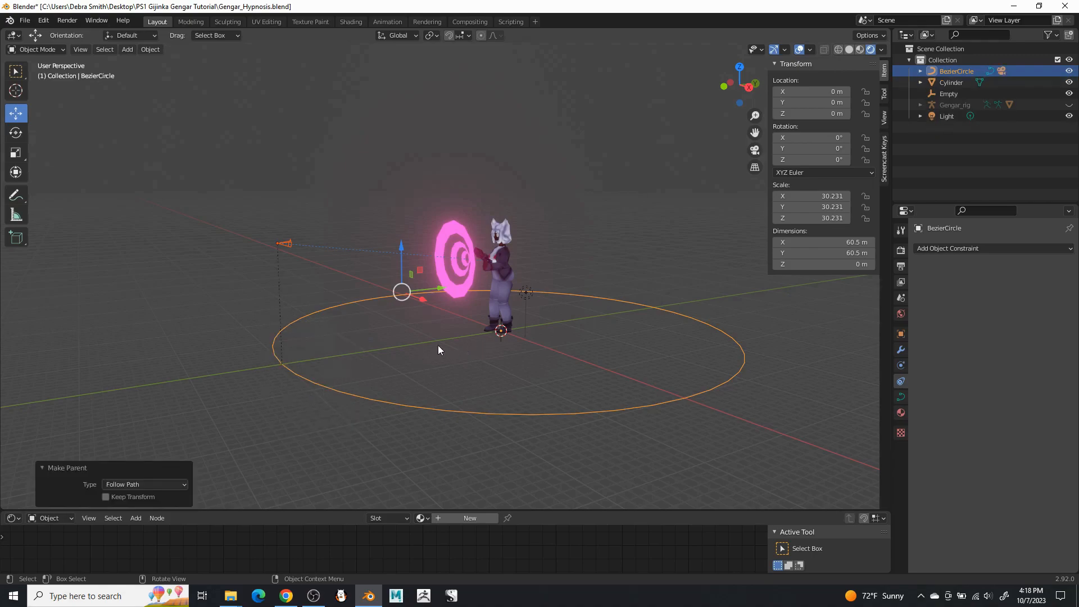
Set the Bezier circle's path animation length to 250 frames.
left_click(331, 311)
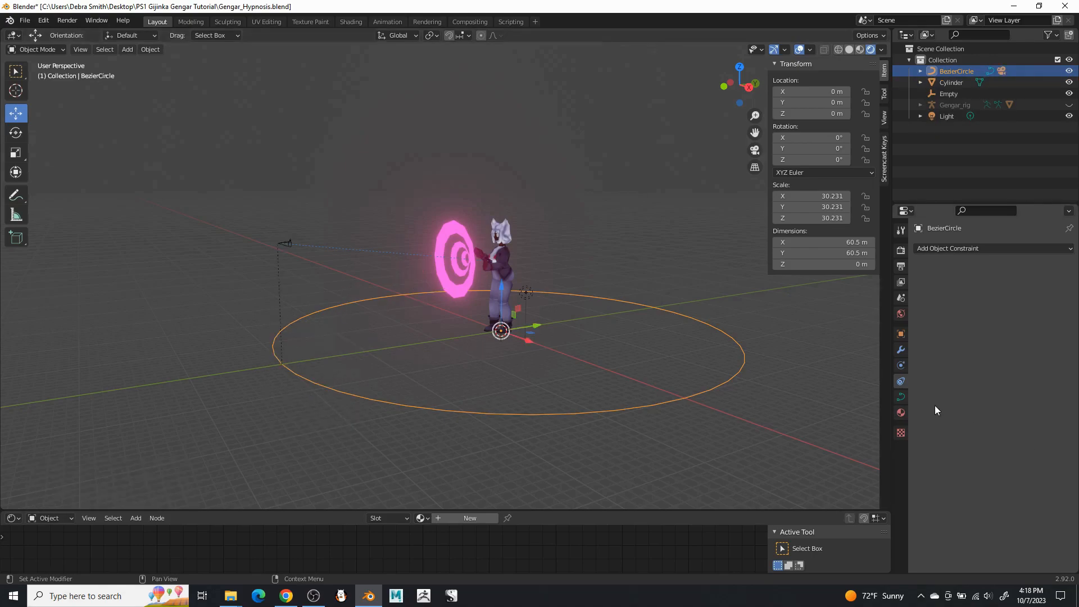
left_click(901, 399)
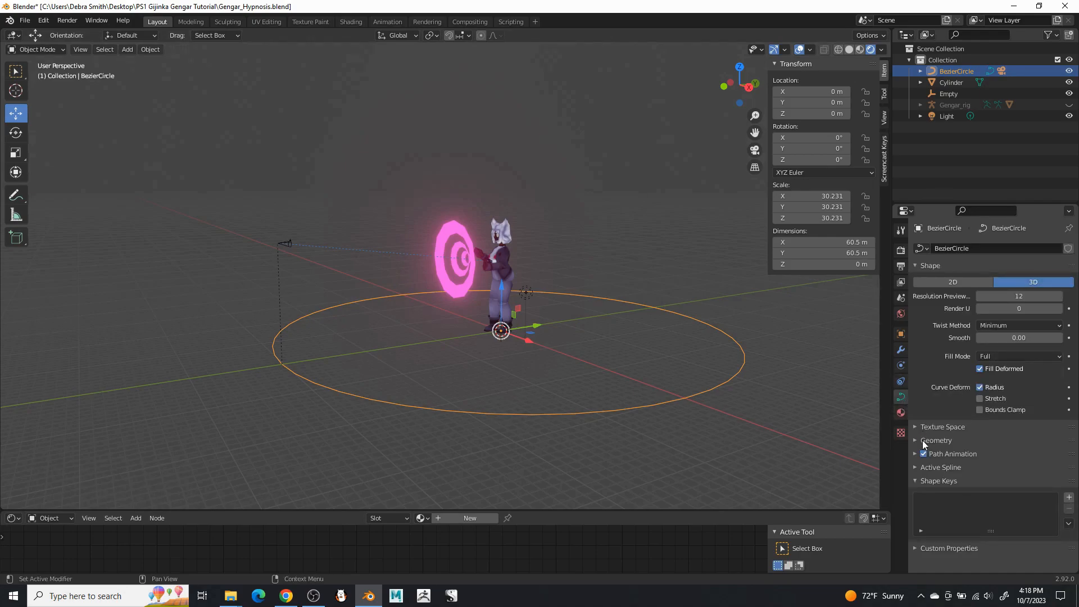
left_click(913, 454)
left_click(1020, 471)
type("250")
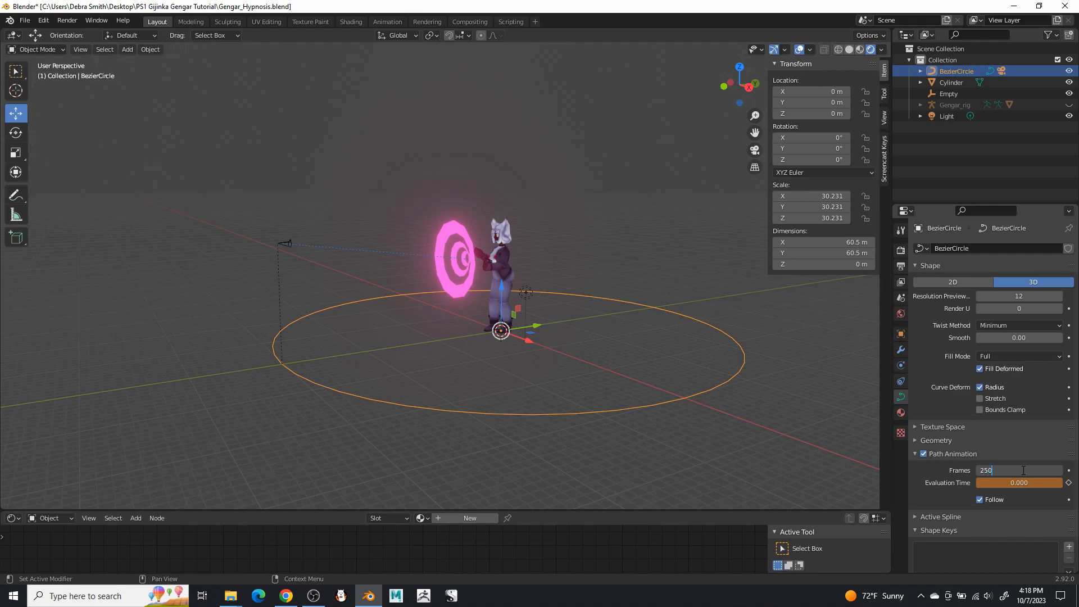
key("Return")
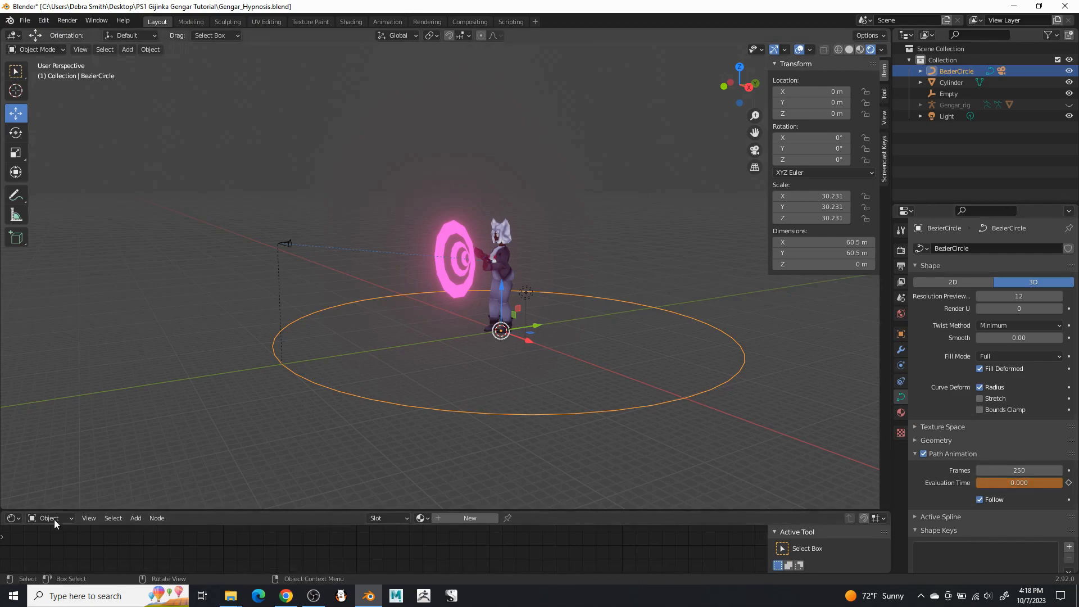
Switch the shader editor area below the viewport to the Timeline editor.
left_click(11, 518)
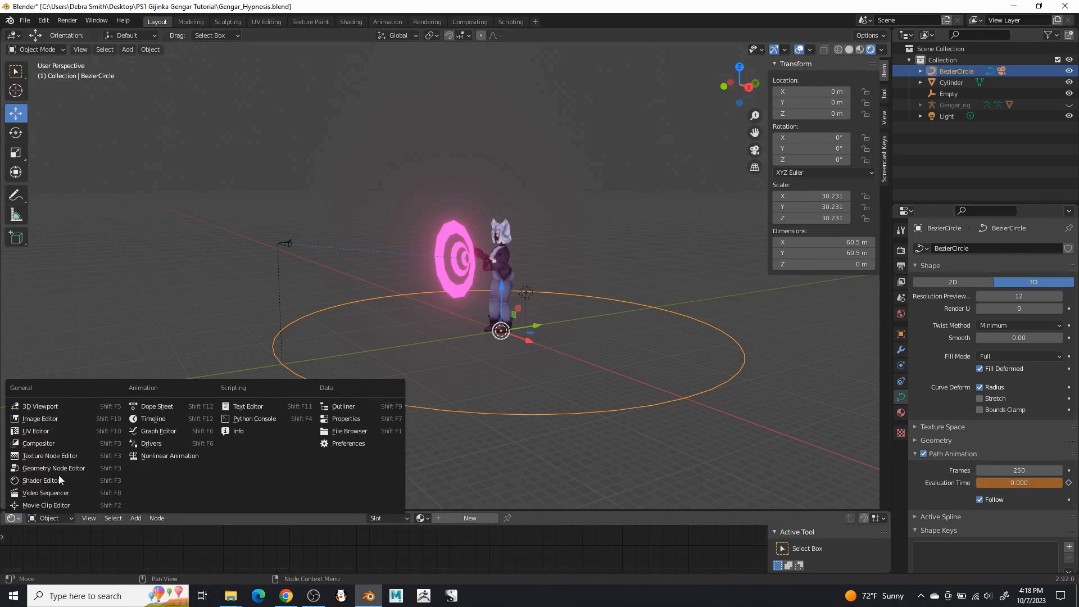
left_click(146, 419)
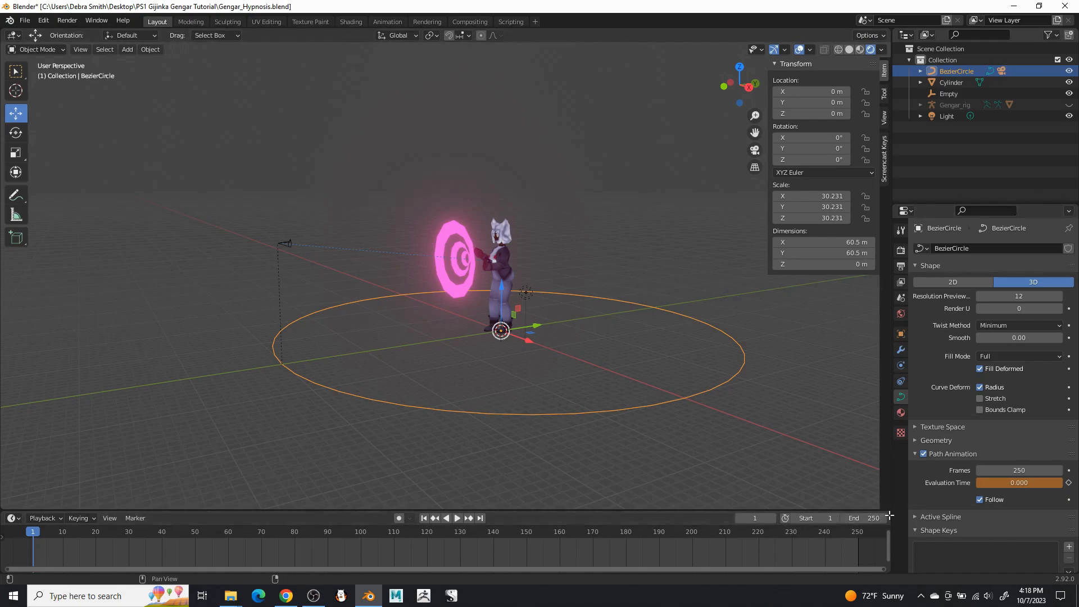
left_click(868, 517)
left_click(821, 436)
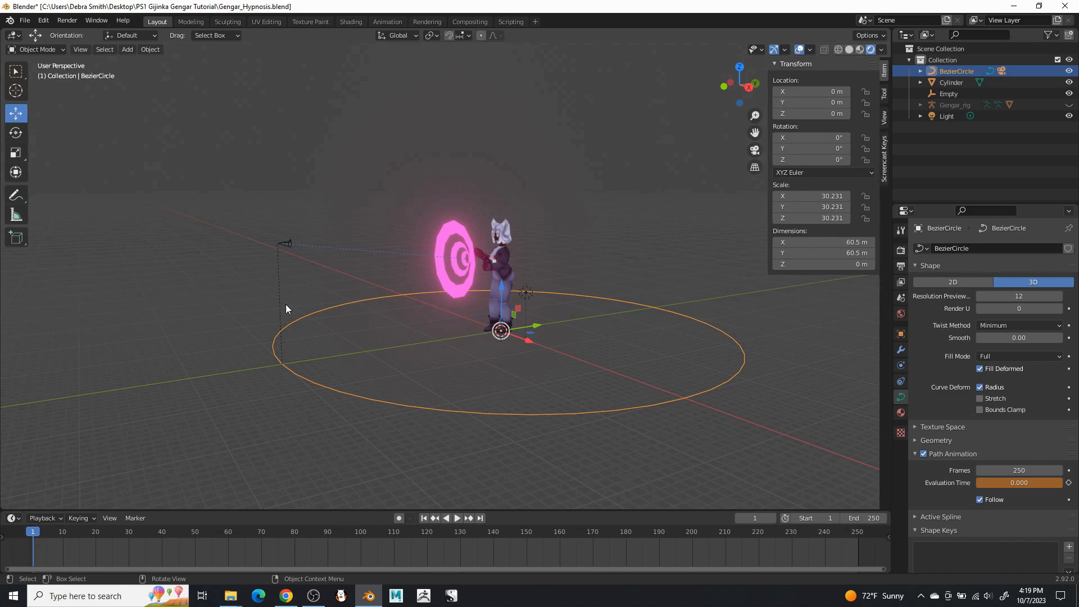
Select the camera and look at the character and rings through the camera view.
middle_click_drag(379, 138, 427, 137)
scroll(376, 214, "up", 2)
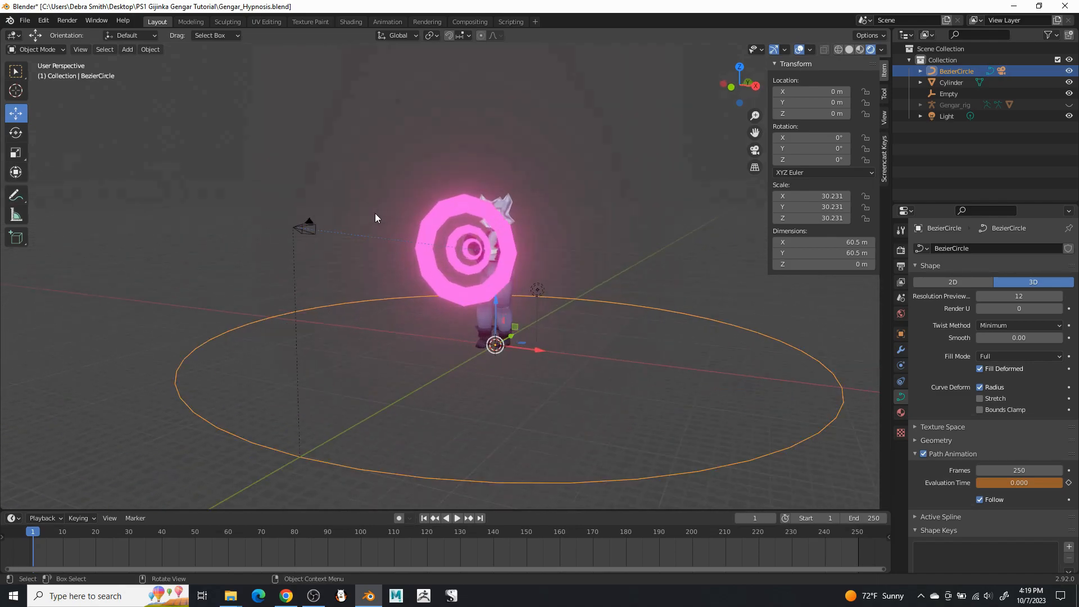
left_click(313, 228)
key("KP_0")
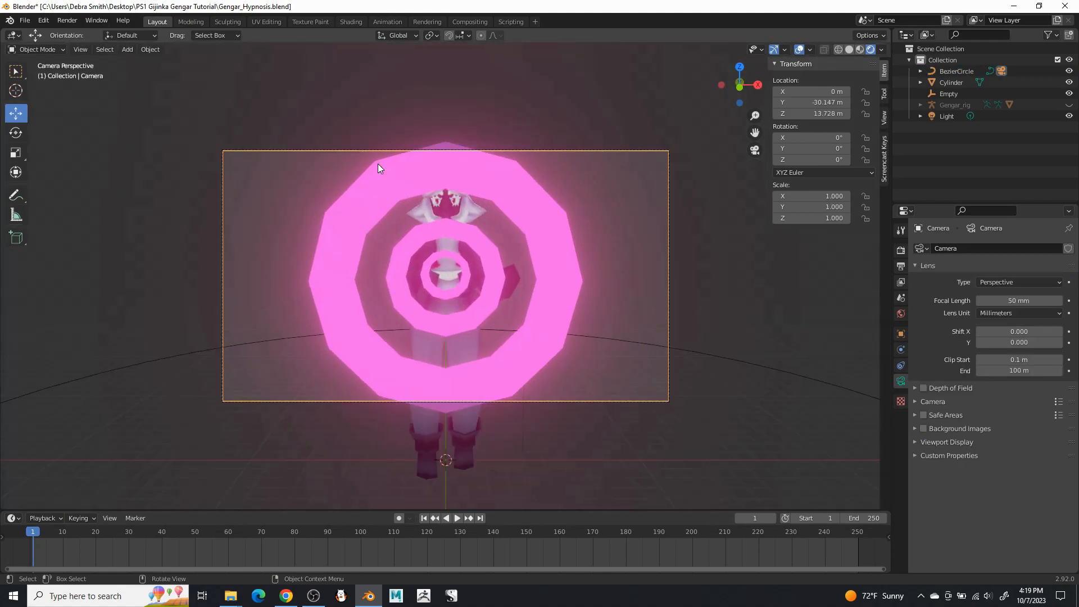
middle_click_drag(596, 354, 278, 312)
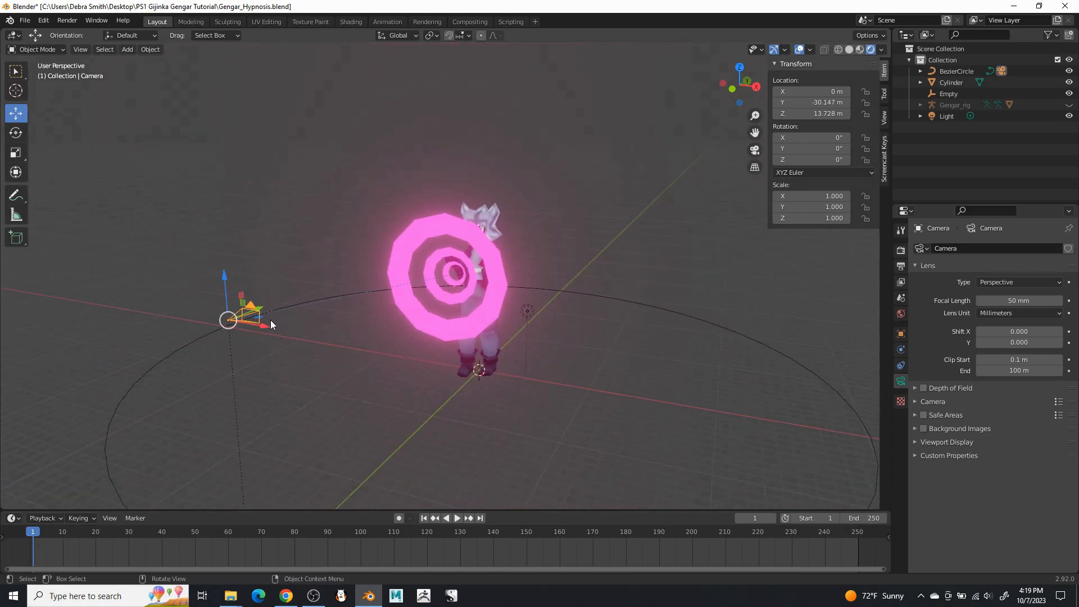
key("KP_0")
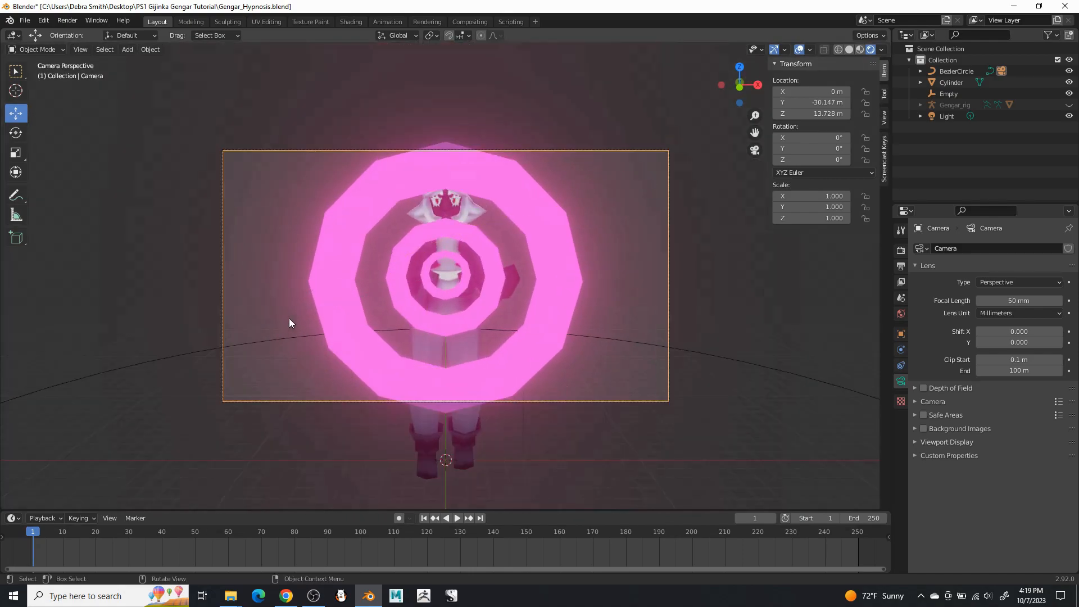
Play the camera's orbit animation, stop it and return the playhead to frame 0.
left_click(456, 517)
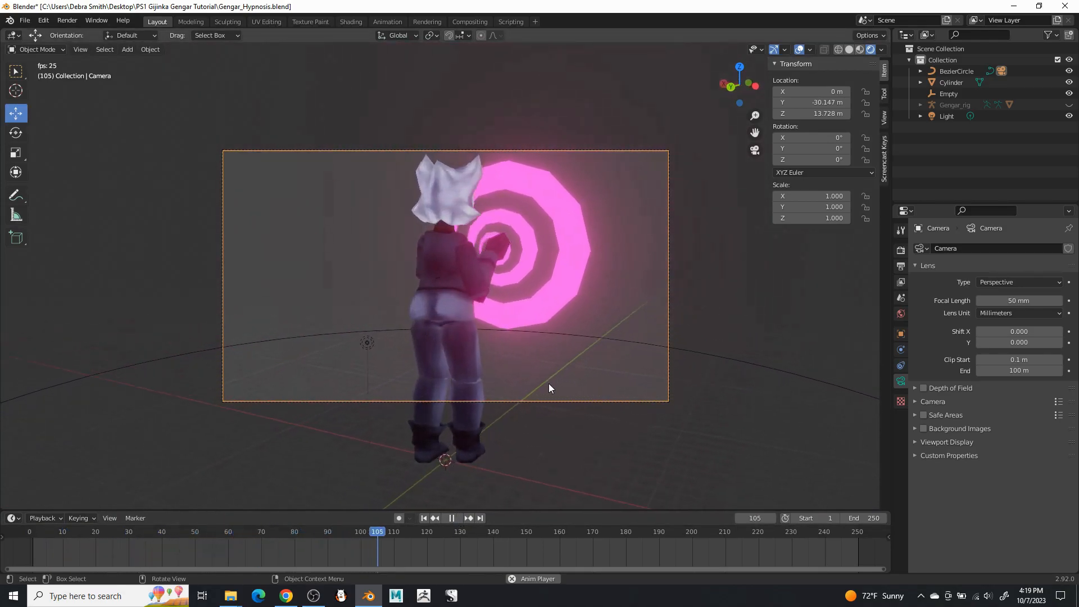
left_click(453, 518)
left_click_drag(46, 532, 28, 533)
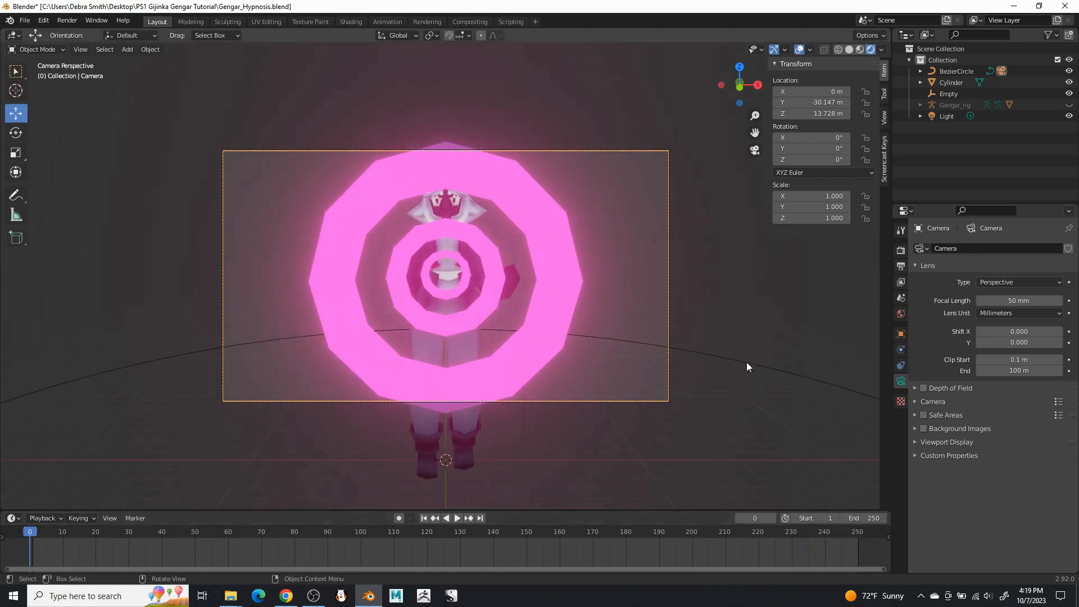
Set the color management view transform to Standard and enable the Transparent film option for rendering.
left_click(901, 251)
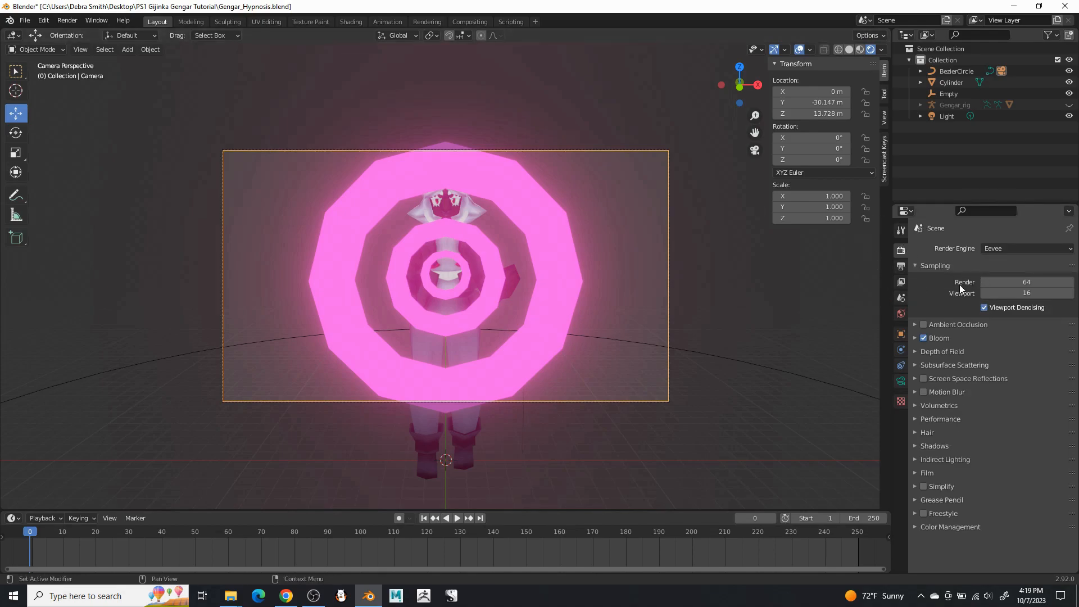
left_click(915, 527)
scroll(955, 514, "down", 3)
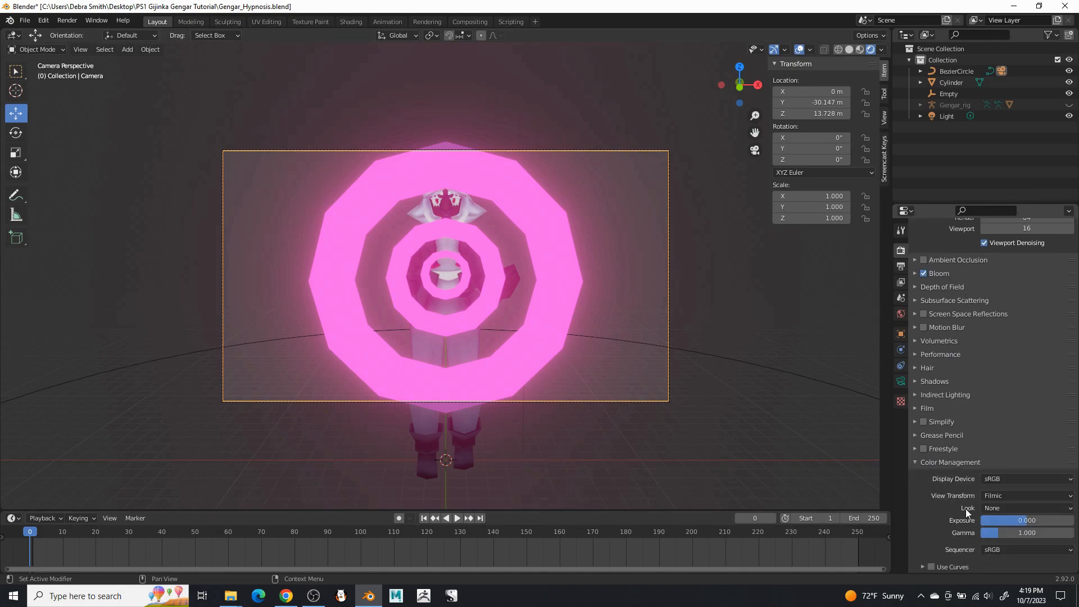
left_click(999, 494)
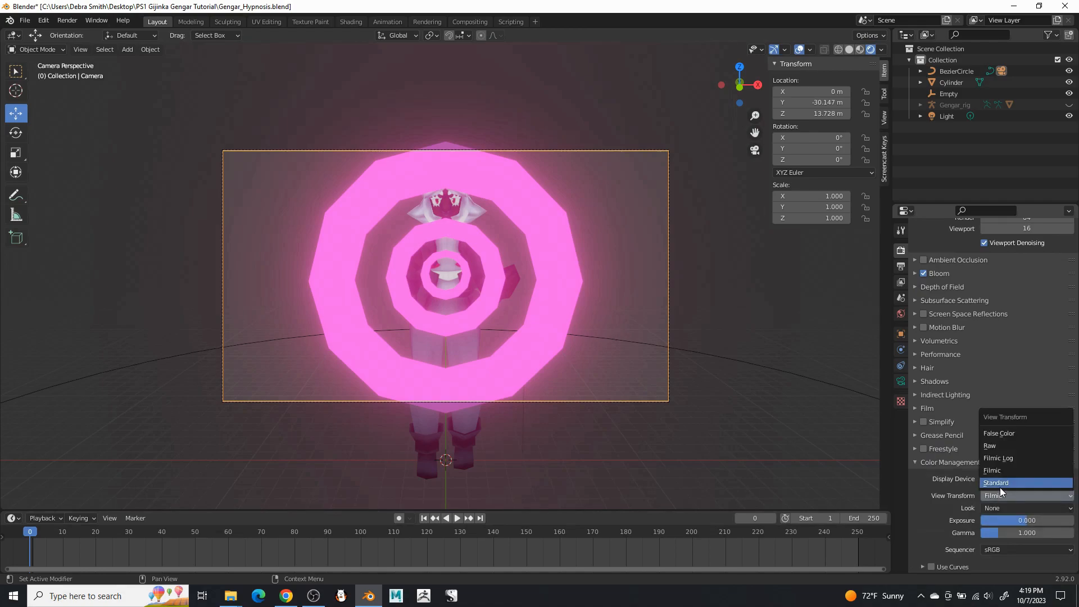
left_click(1000, 488)
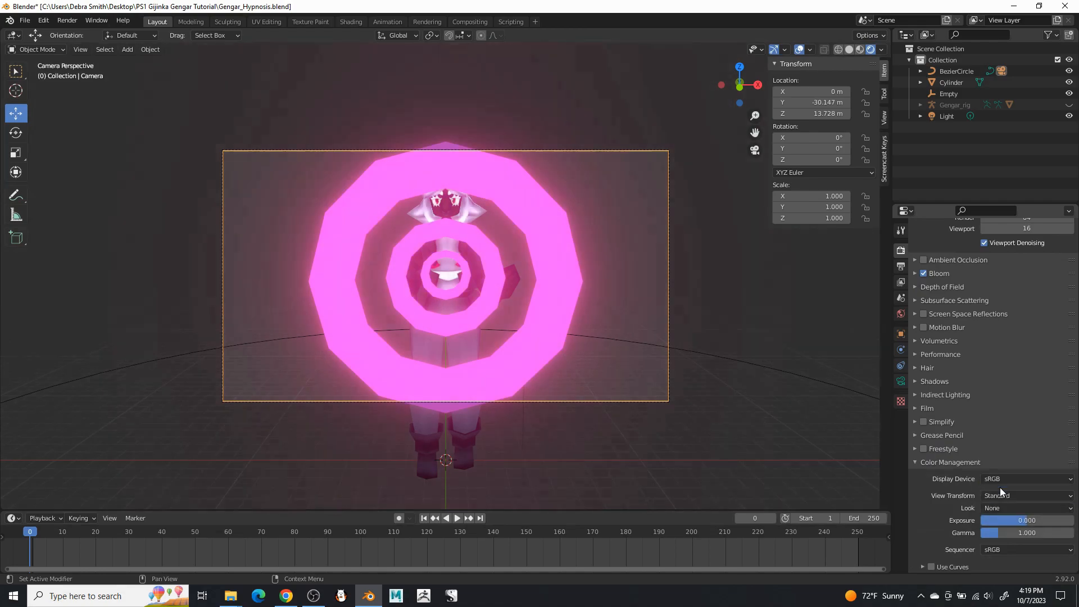
left_click(944, 463)
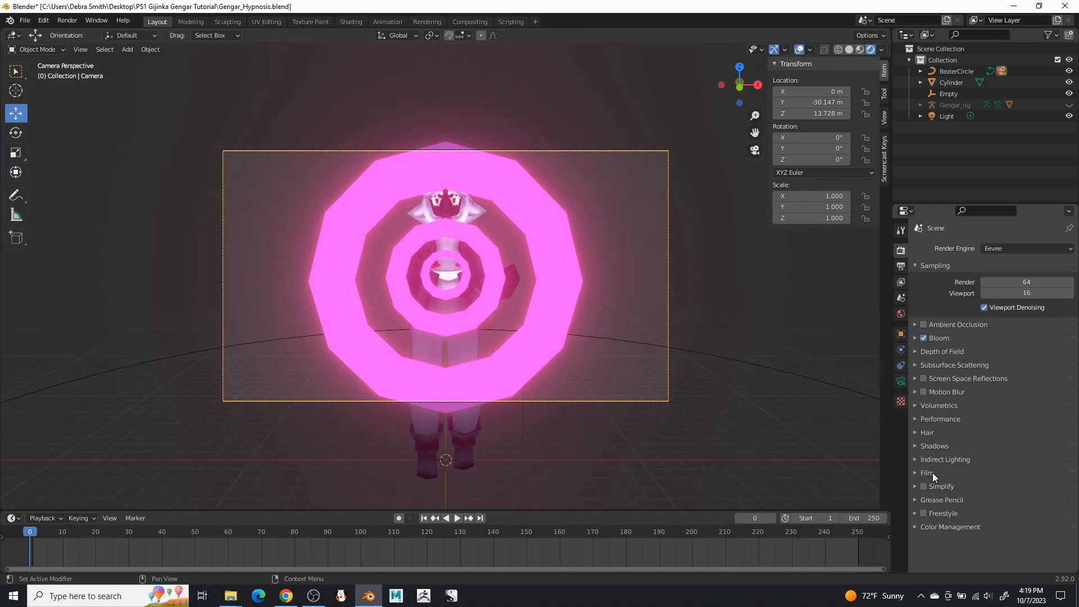
left_click(927, 473)
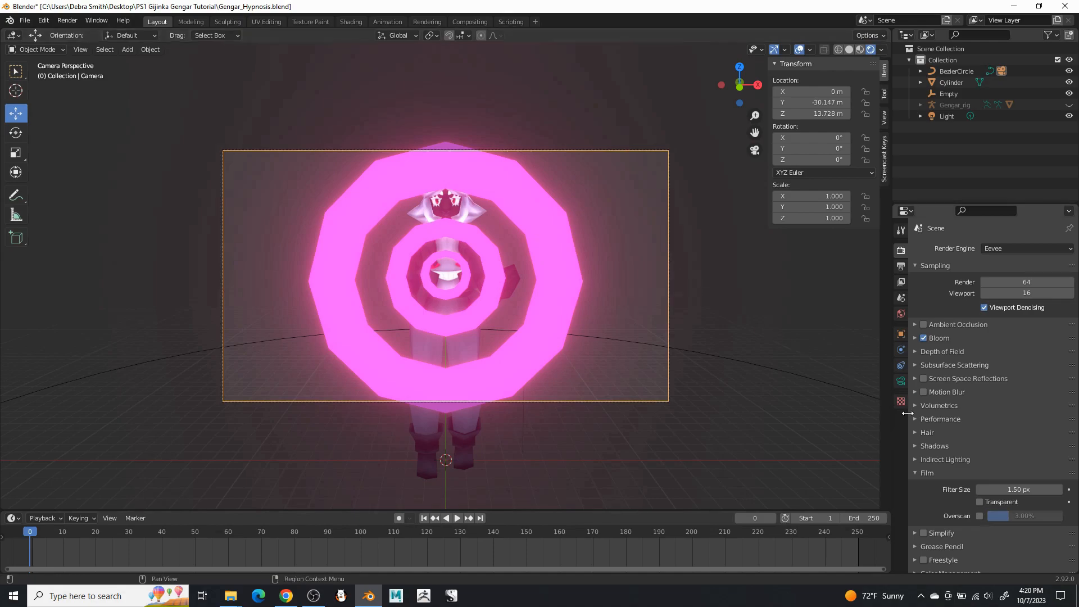
left_click(979, 501)
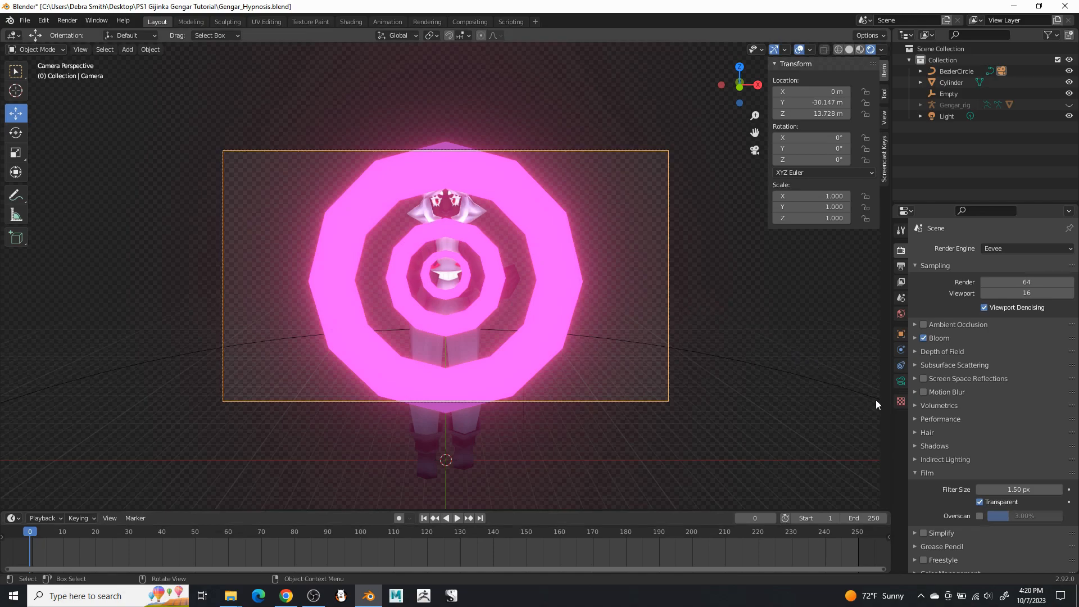
Set the render resolution to 2048 by 2048 px and play the camera orbit to check the square framing.
left_click(901, 266)
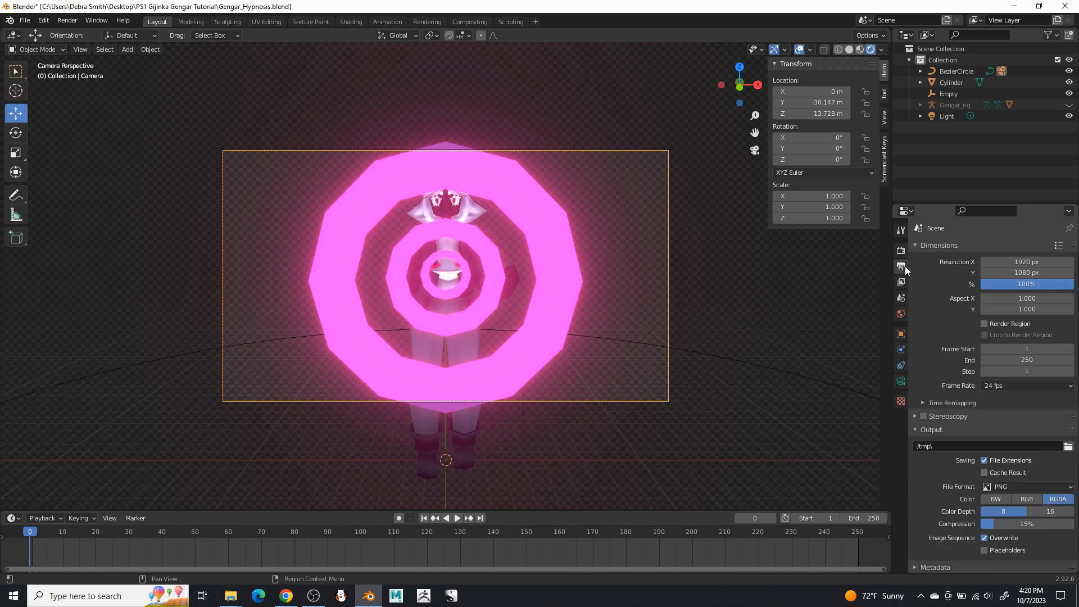
left_click(1015, 260)
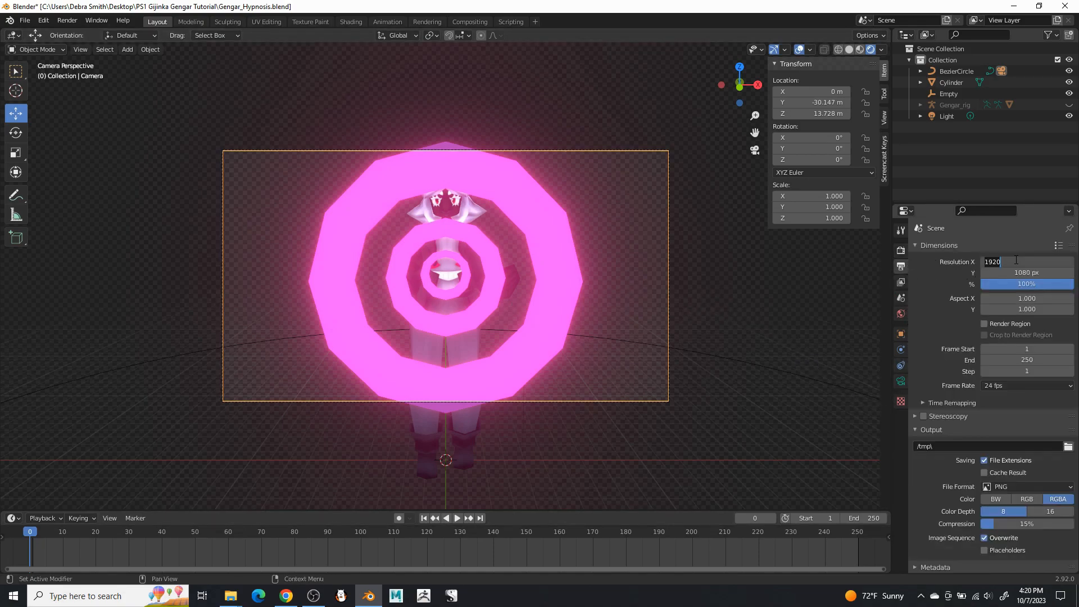
type("2048")
key("Return")
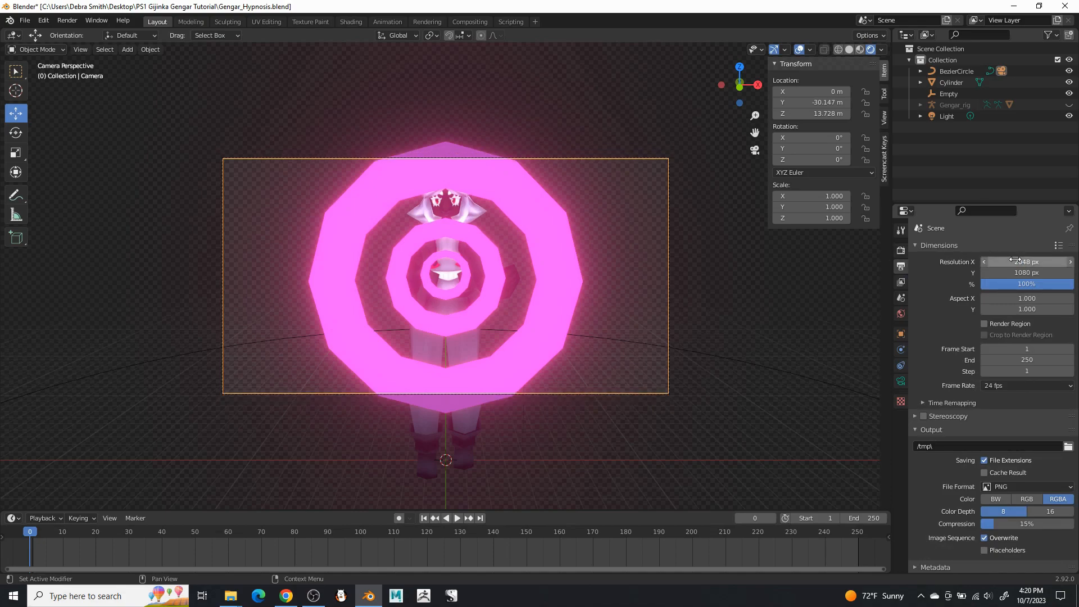
left_click(1044, 273)
type("2048")
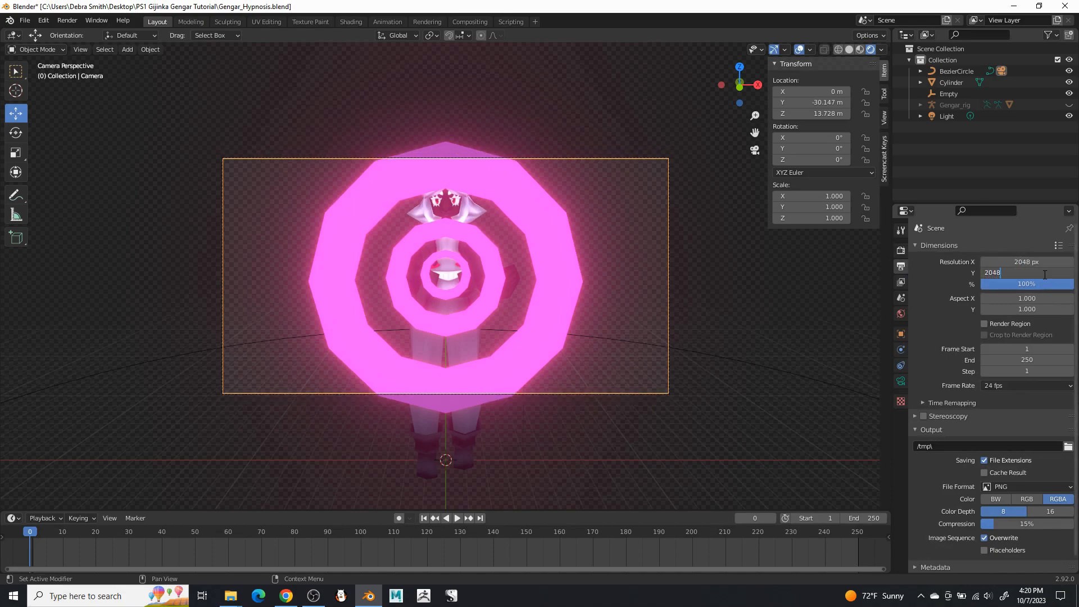
key("Return")
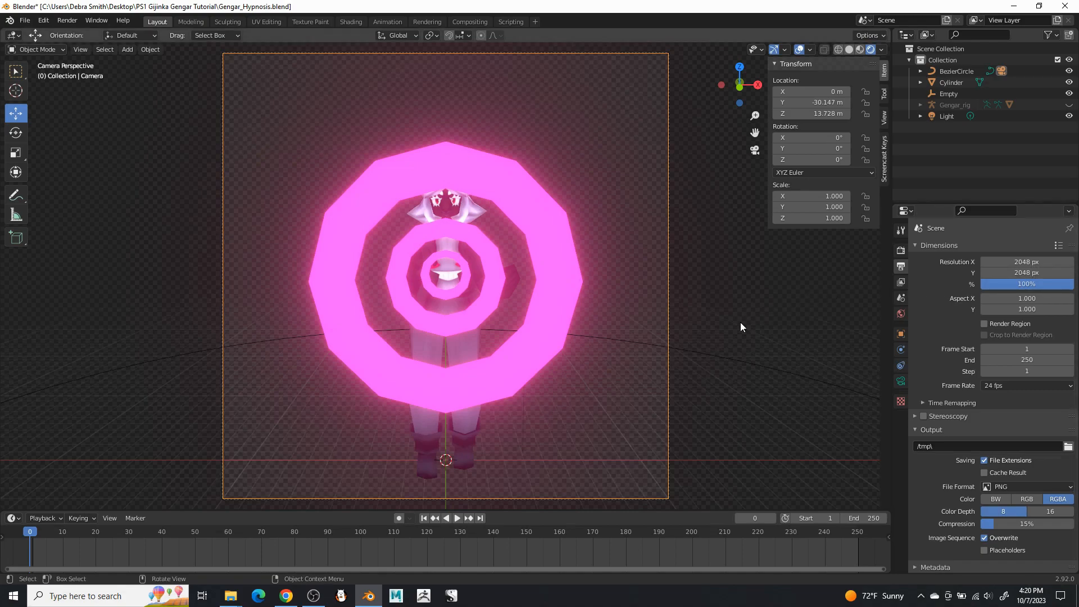
left_click(459, 518)
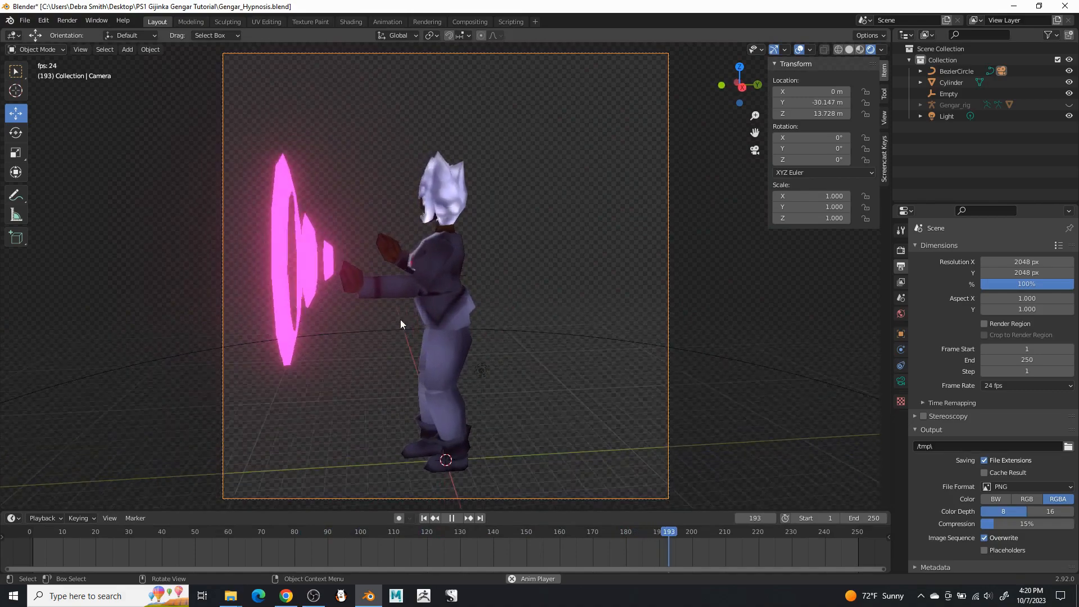
key("space")
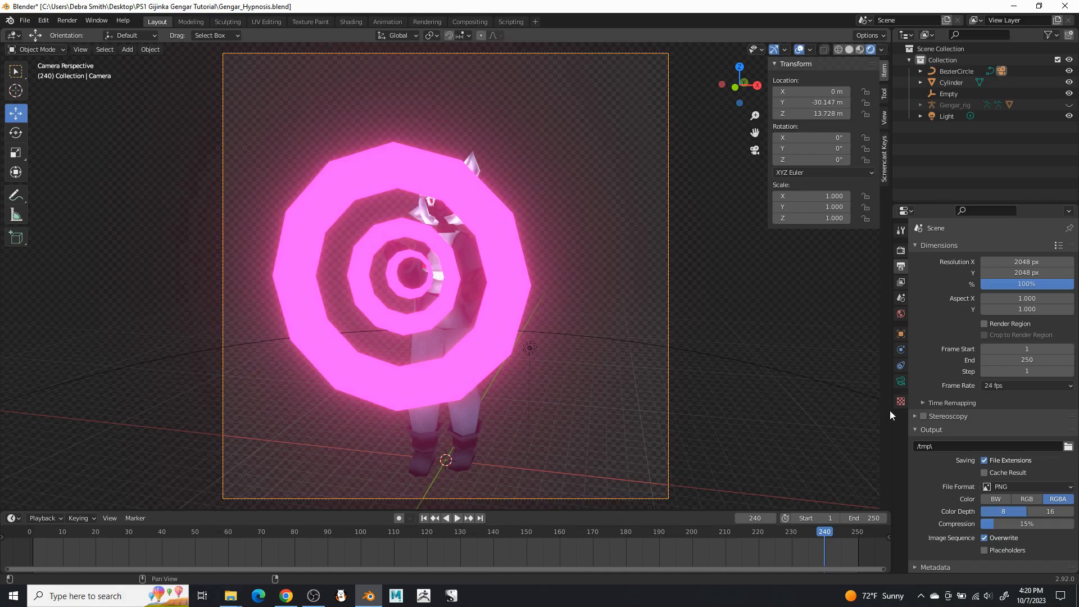
Set the output color depth to 16 and choose the Desktop folder PS1 Gijinka Gengar Tutorial as the output path.
left_click(1062, 511)
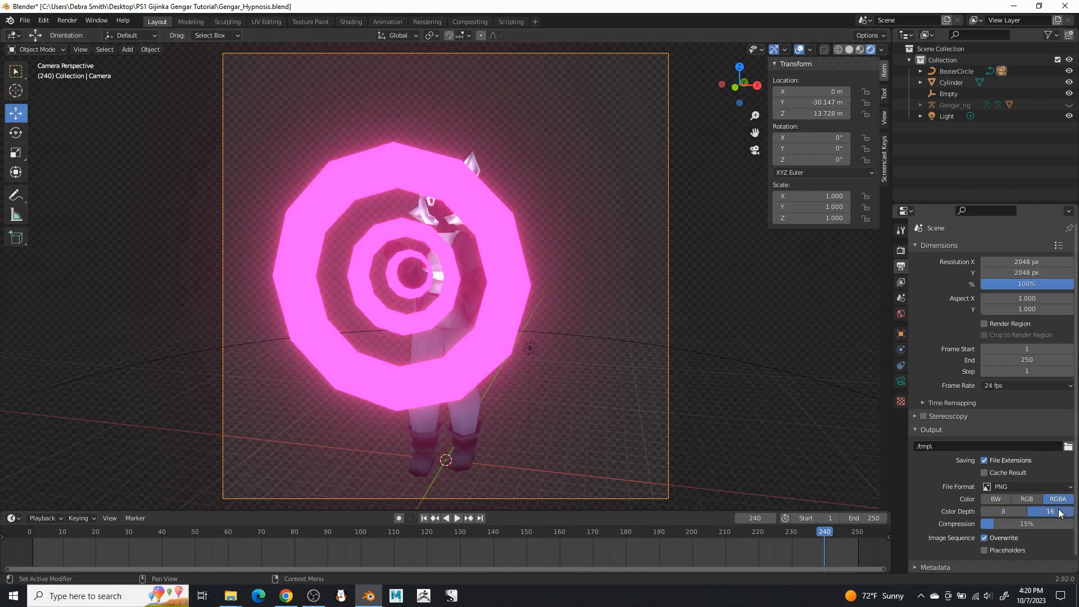
left_click(1068, 446)
left_click(277, 241)
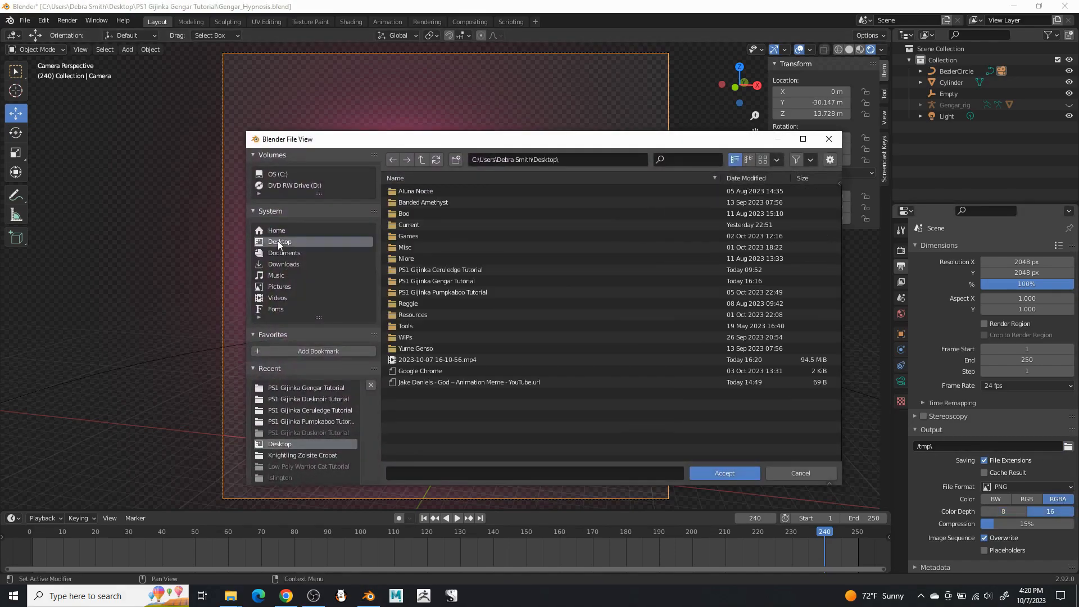
double_click(450, 277)
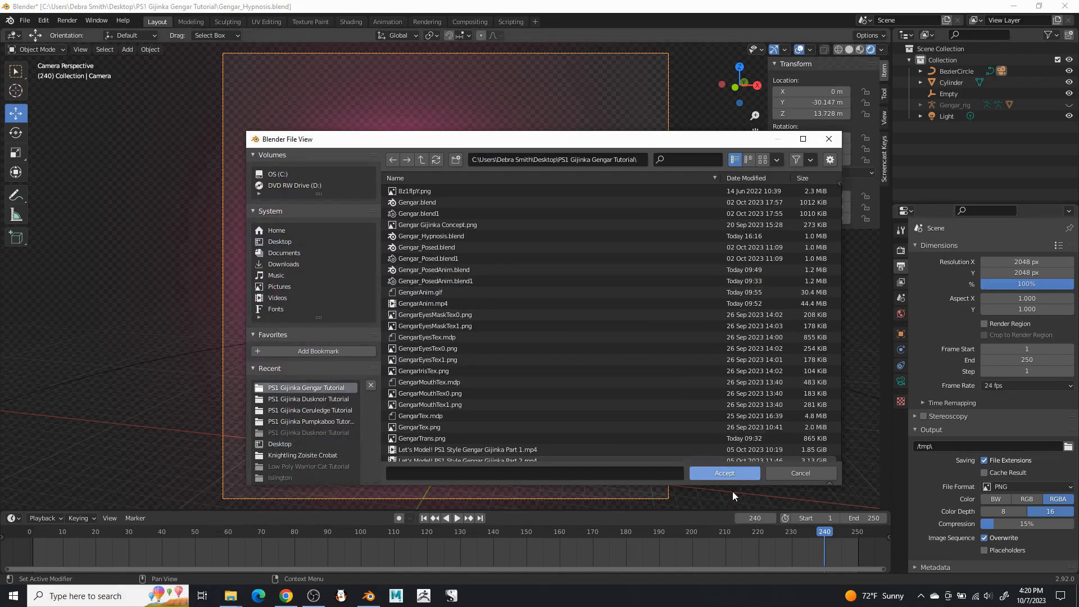
left_click(740, 472)
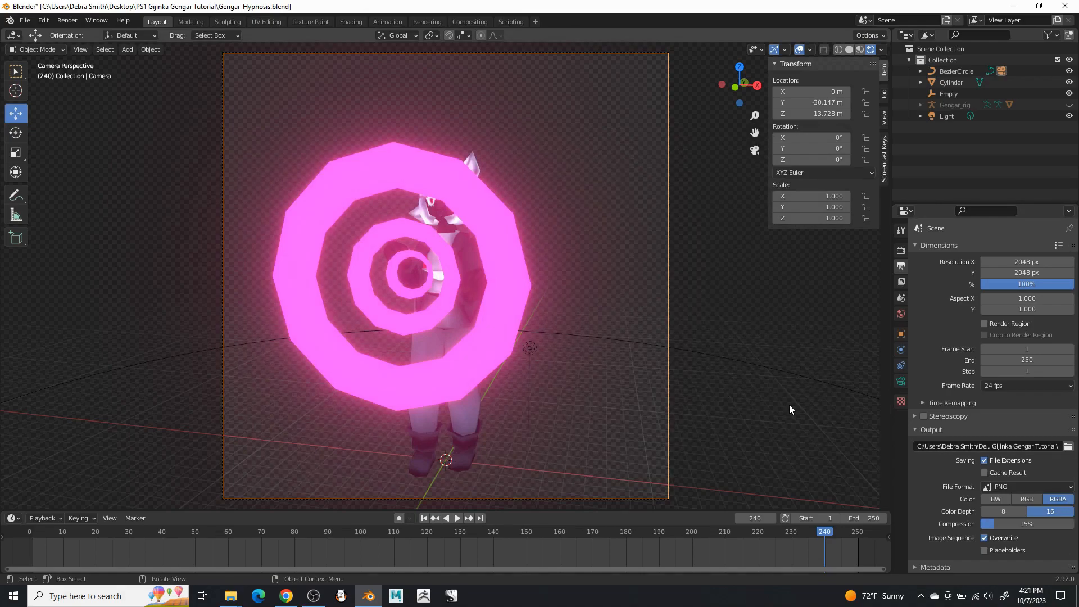
Keep PNG as the output file format and save the project file.
left_click(1023, 489)
left_click(1023, 489)
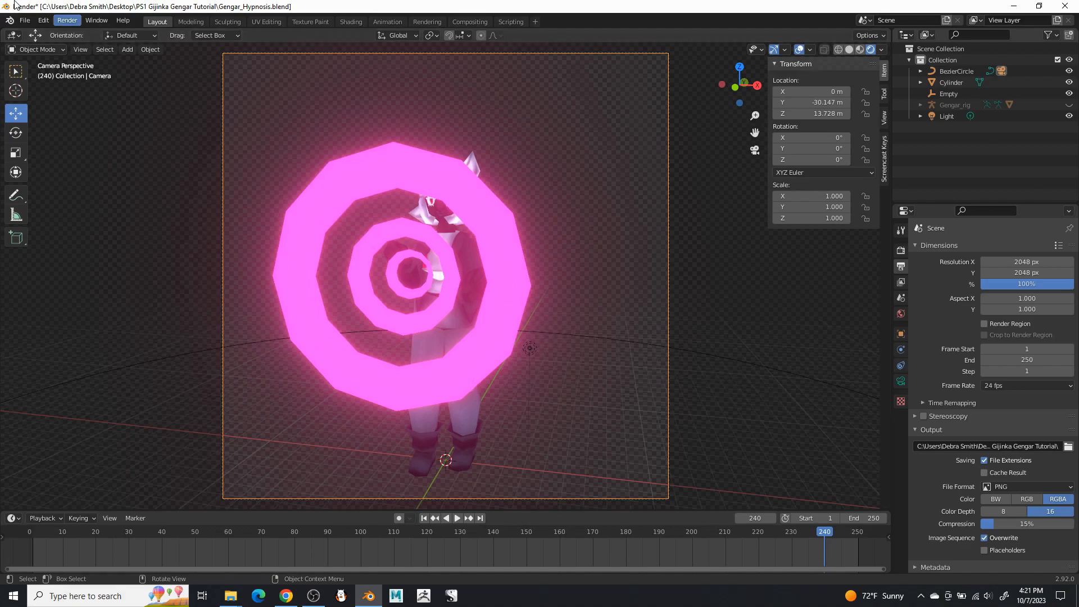
left_click(25, 20)
left_click(36, 95)
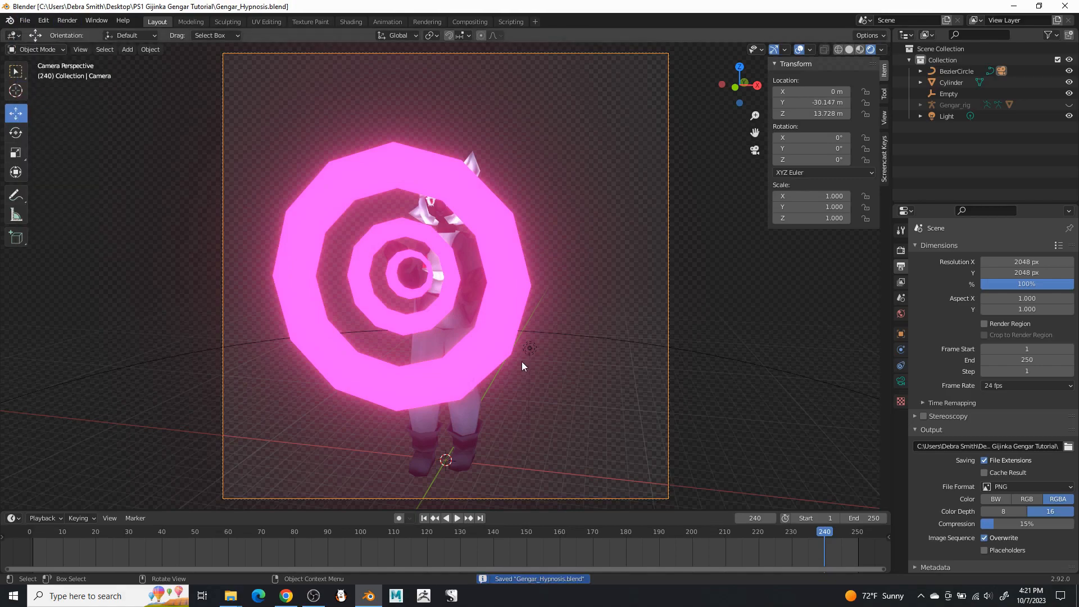
Add a Displace modifier to the pink rings and give it a new texture of type Clouds.
left_click(498, 328)
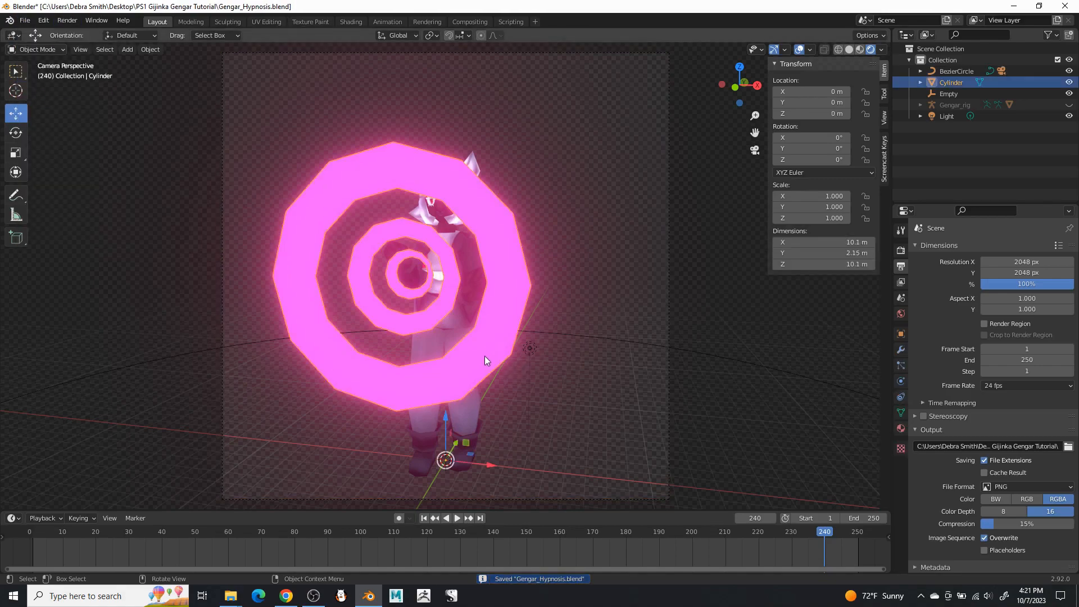
left_click(900, 351)
left_click(973, 248)
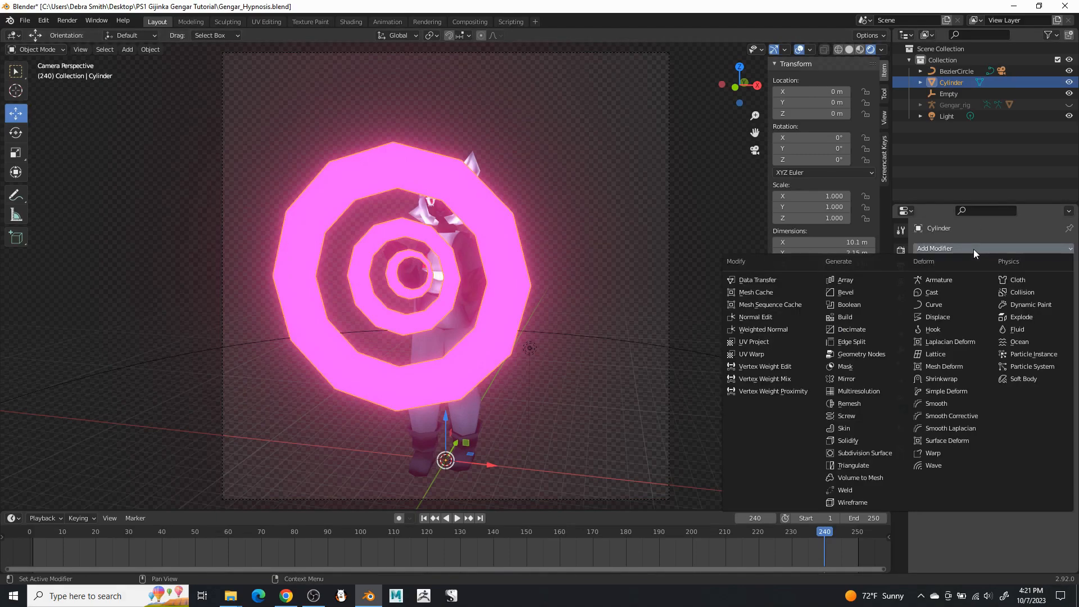
left_click(941, 318)
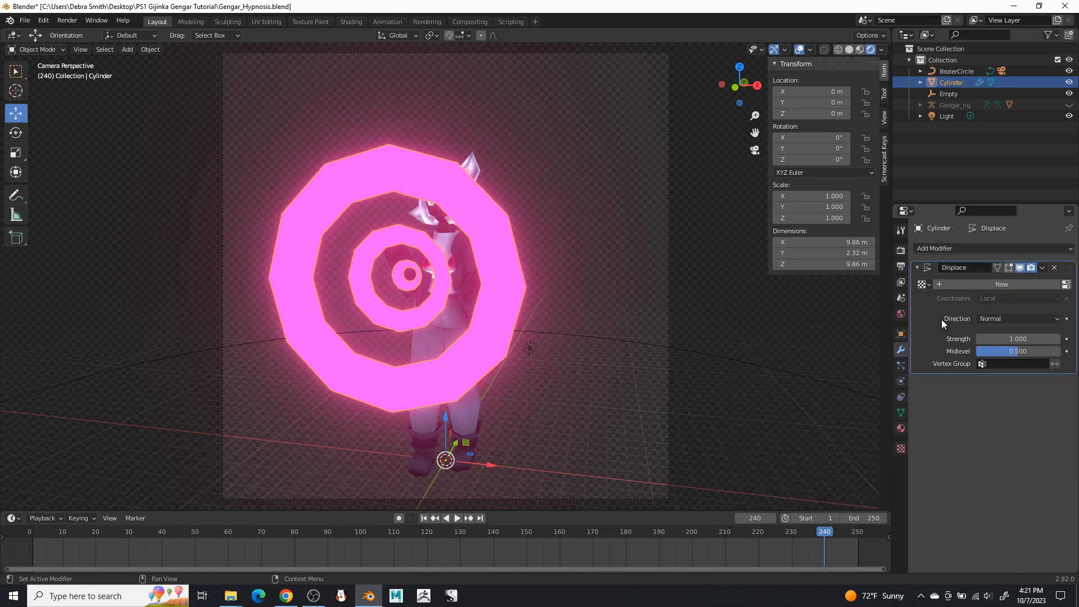
left_click(1010, 285)
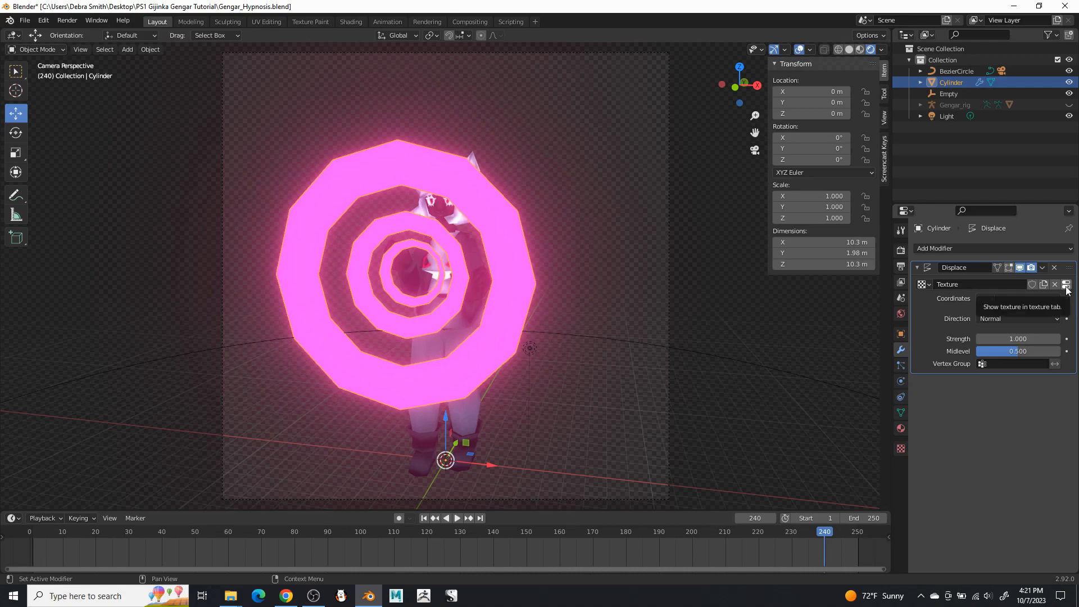
left_click(1066, 285)
left_click(996, 281)
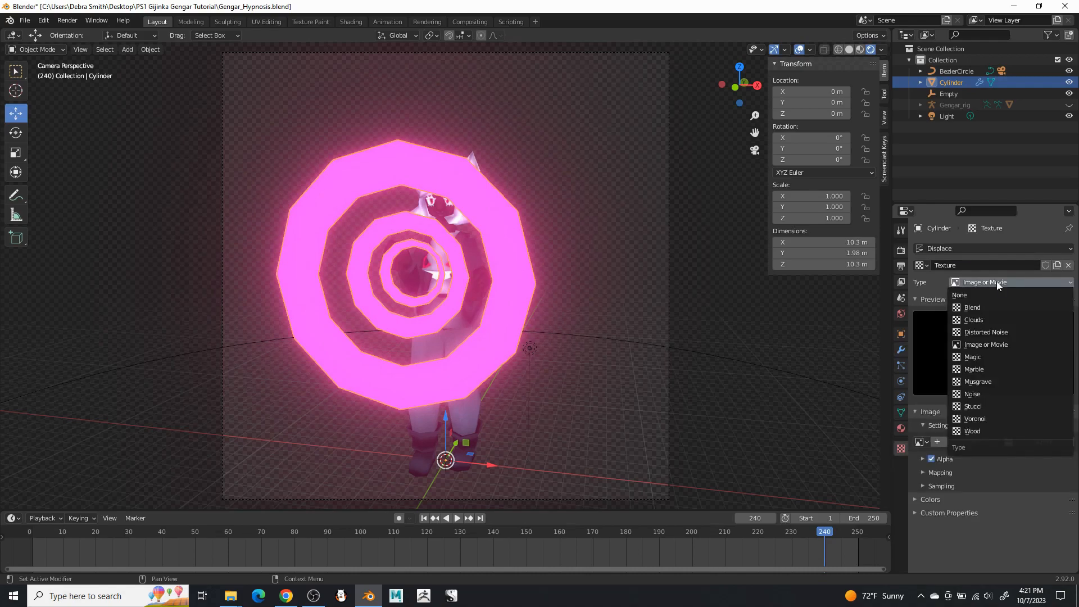
left_click(985, 320)
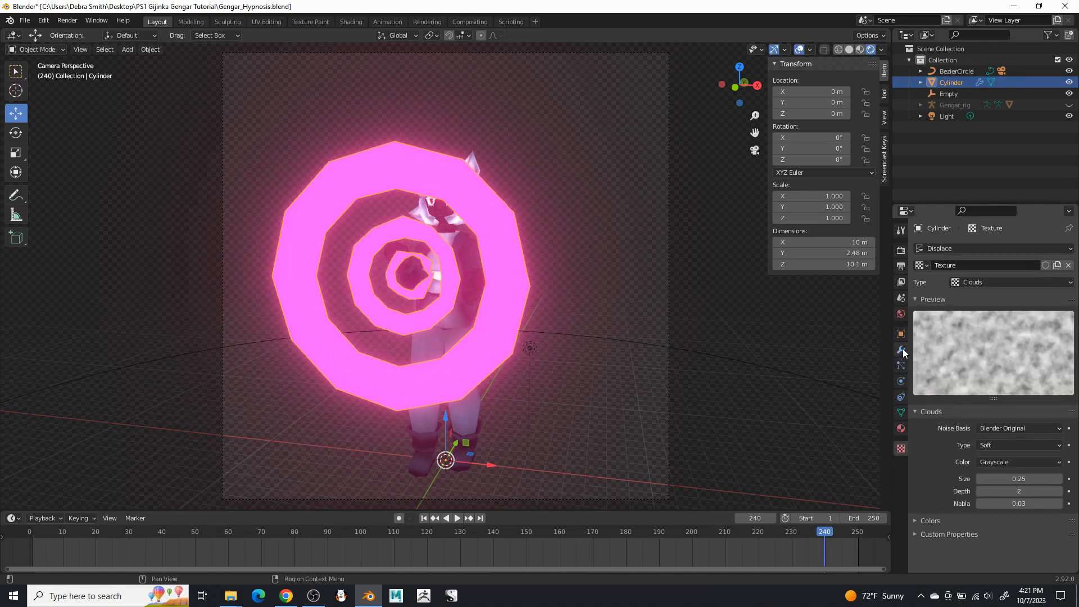
Set the strength of the rings' Displace modifier to 0.25.
left_click(901, 350)
left_click(1002, 338)
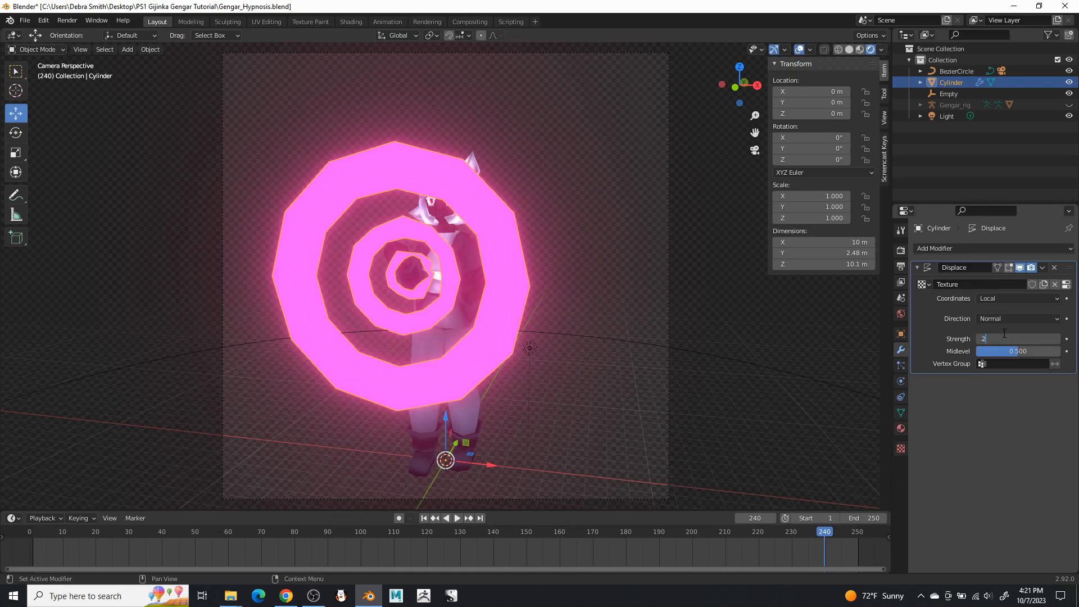
type(".2")
key("Return")
Set the rings' displacement coordinates to Object using the Camera, with the direction set to RGB to XYZ.
left_click(1008, 299)
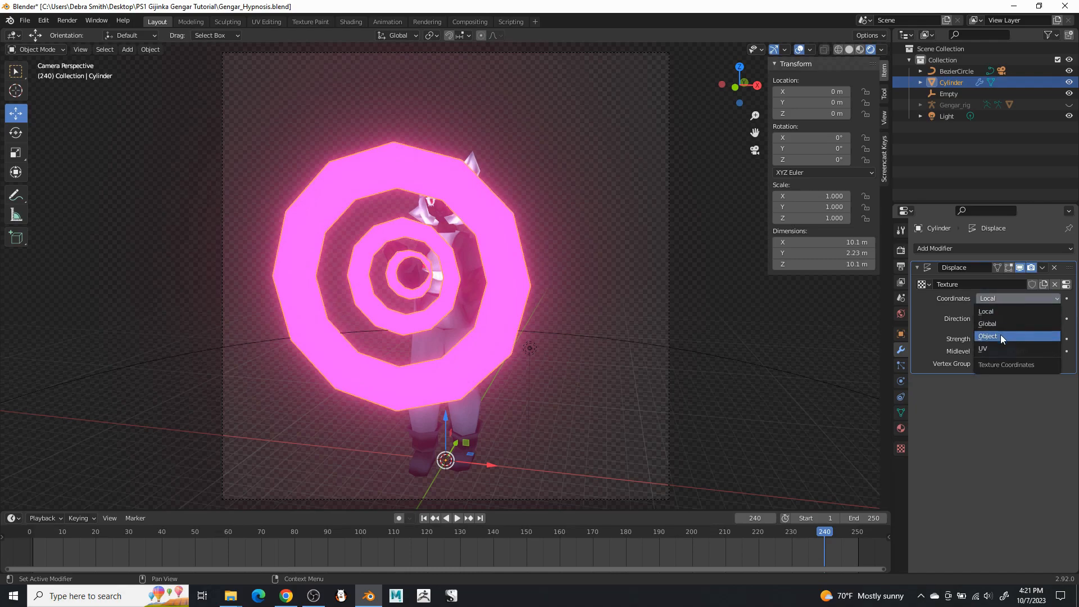
left_click(1000, 335)
left_click(984, 311)
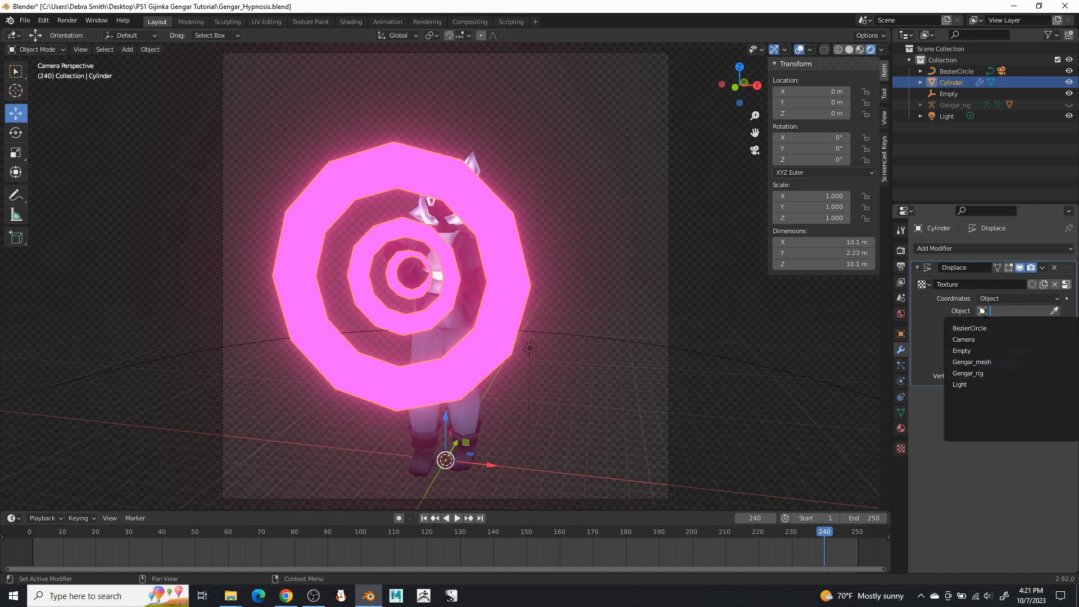
left_click(1010, 339)
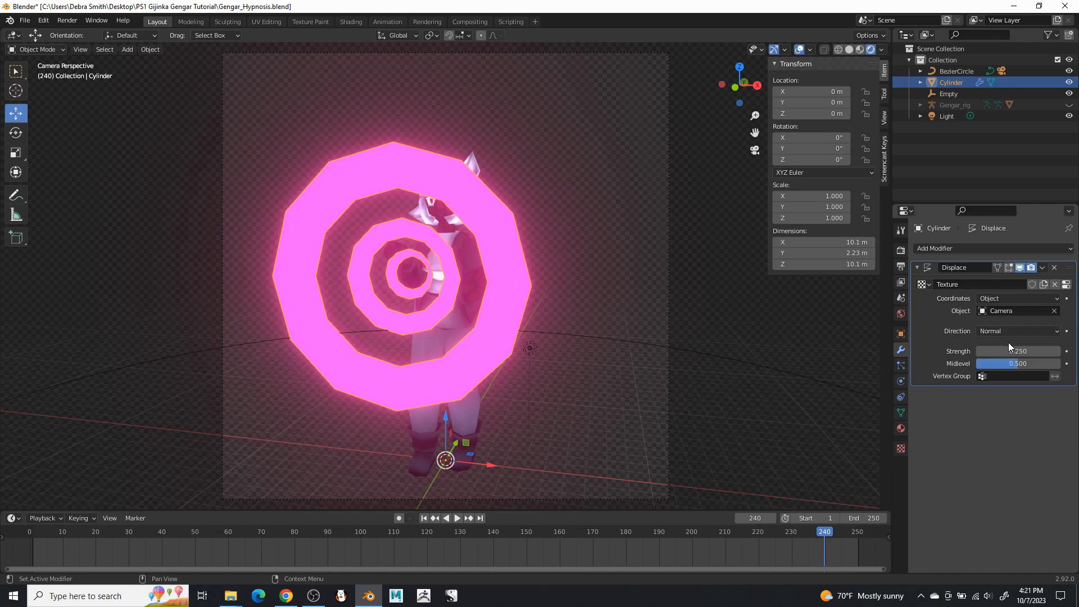
left_click(1009, 335)
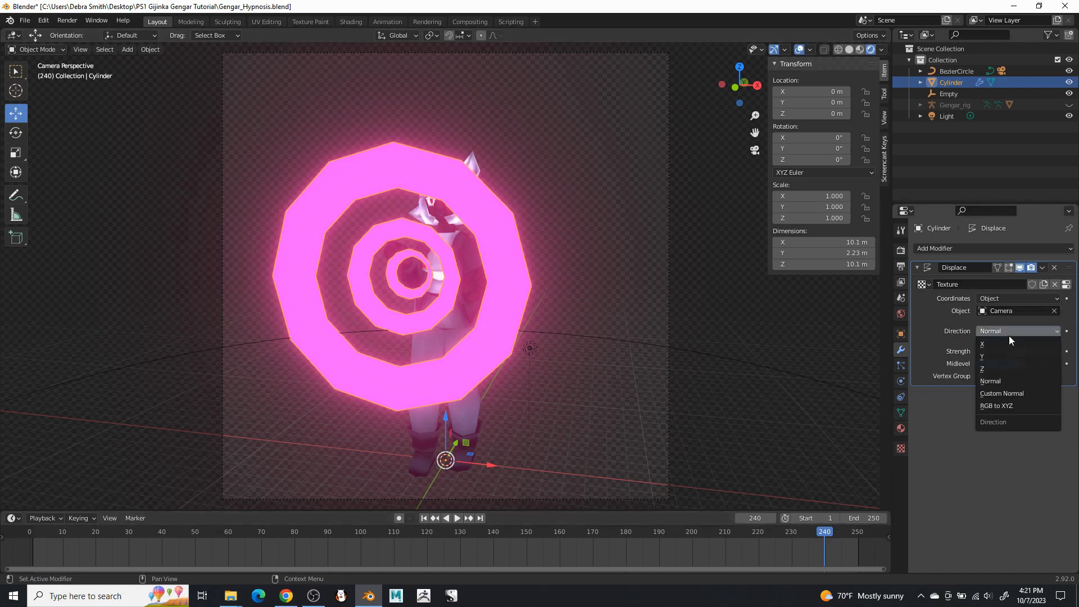
left_click(997, 406)
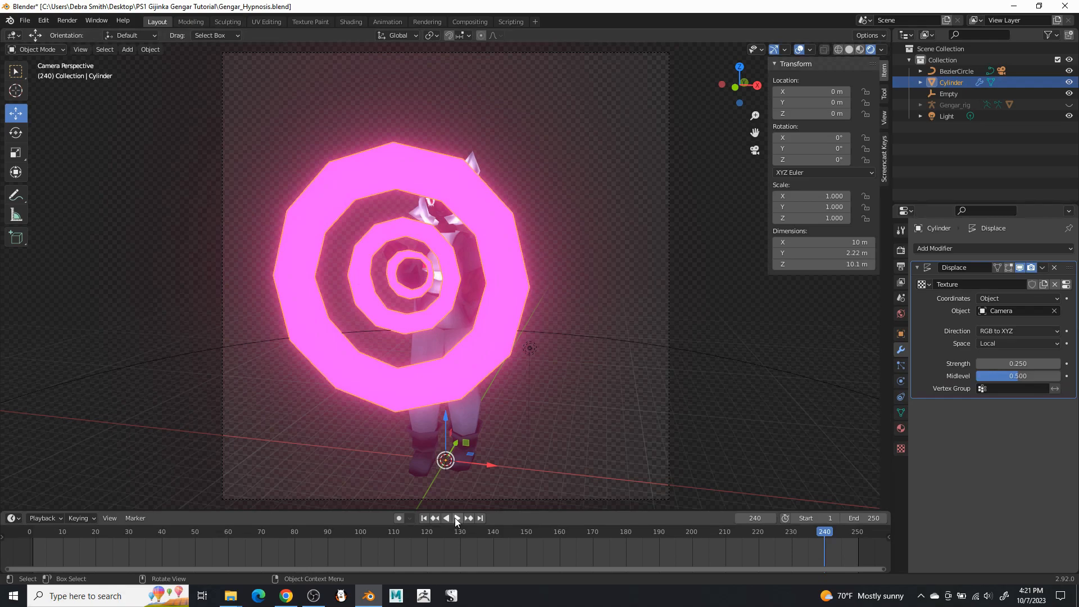
Play the animation to check the wobble of the rings, stop it and return the playhead to frame 0.
left_click(455, 518)
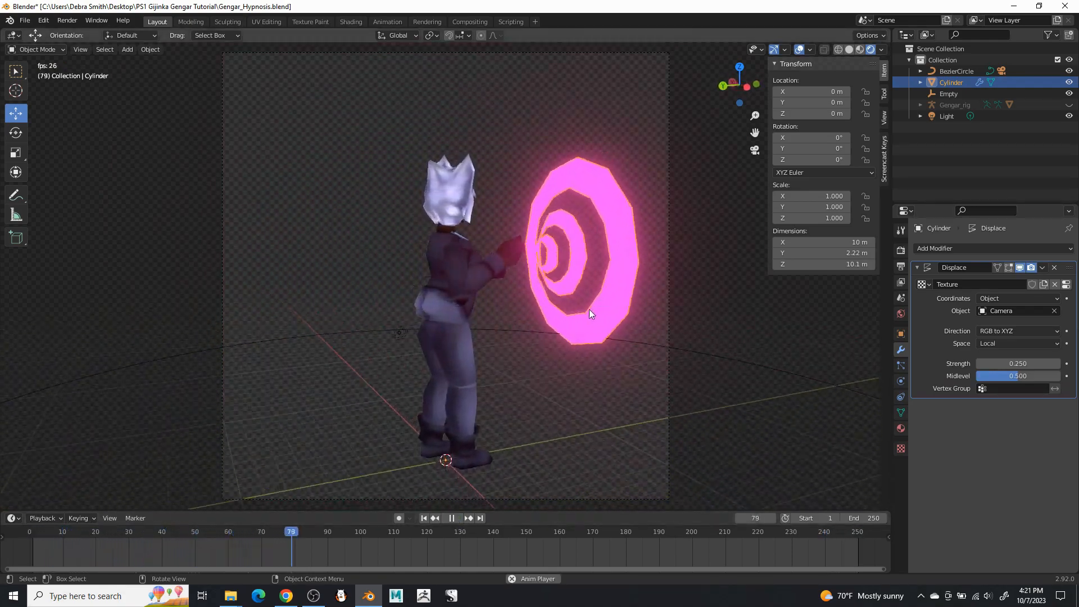
key("space")
left_click_drag(397, 534, 20, 538)
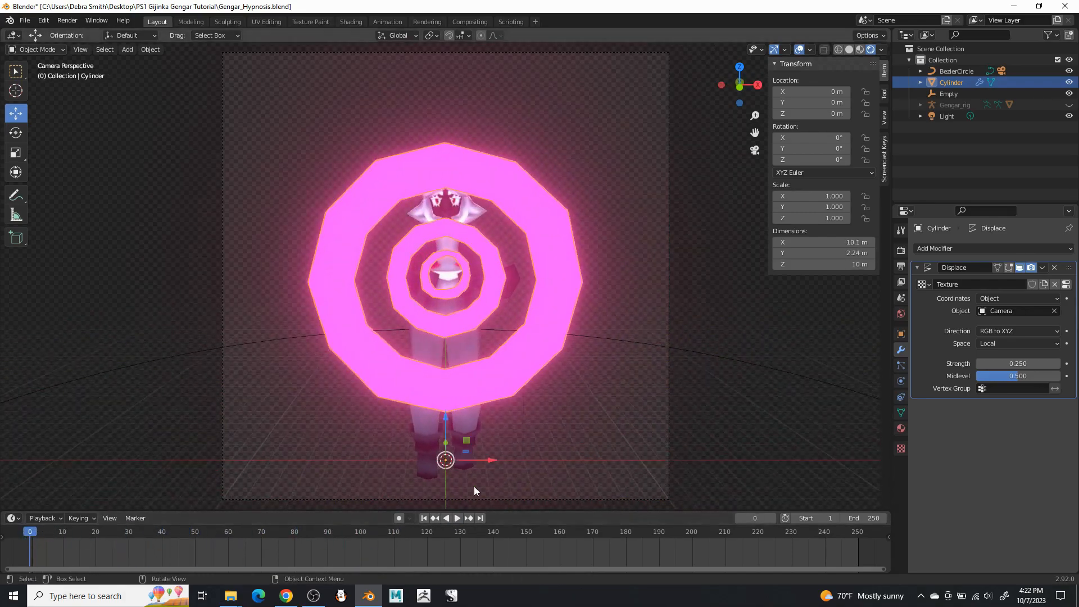
Add a Displace modifier to the Gengar mesh and assign the existing Clouds texture to it.
left_click(467, 430)
left_click(992, 247)
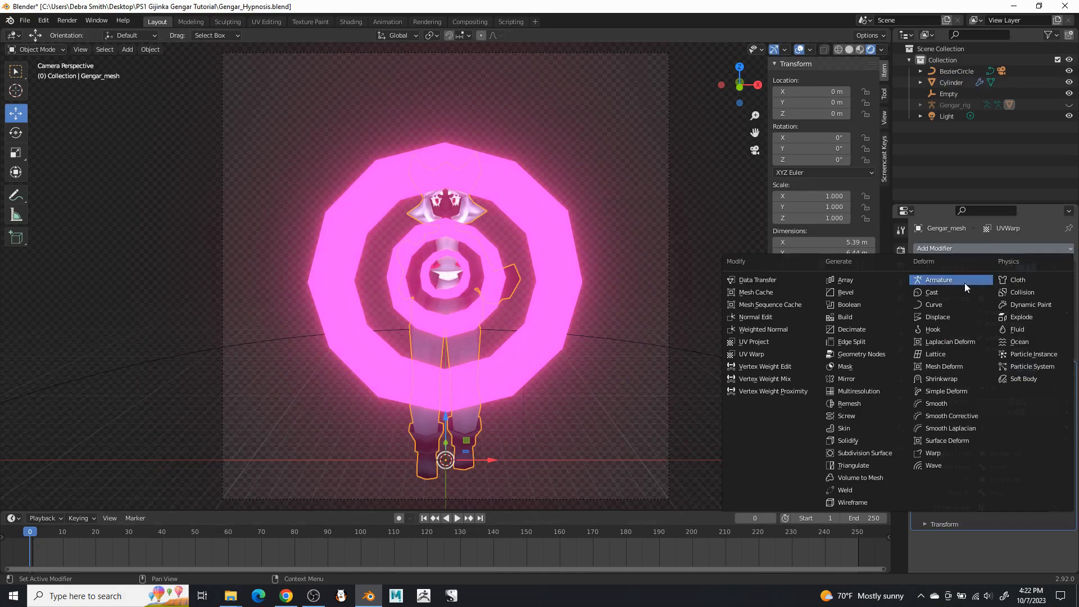
left_click(937, 316)
scroll(935, 376, "down", 3)
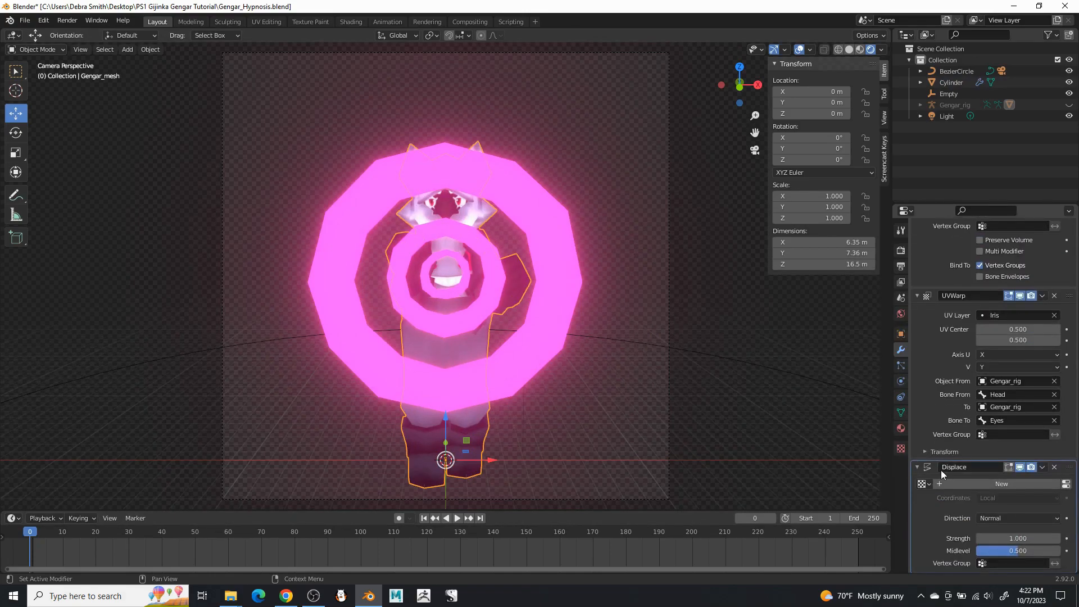
left_click(925, 485)
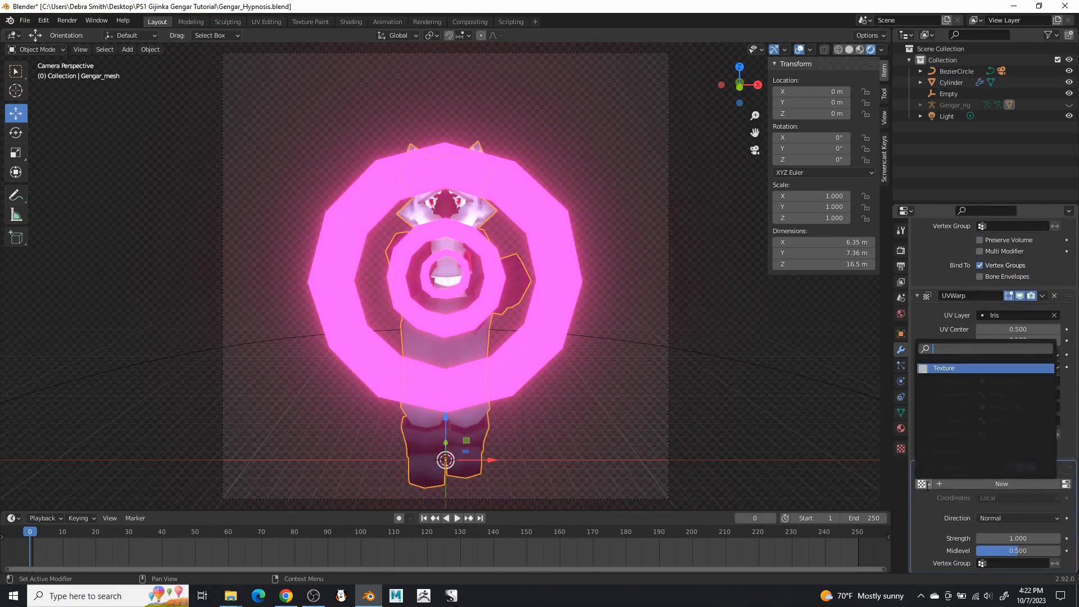
left_click(936, 368)
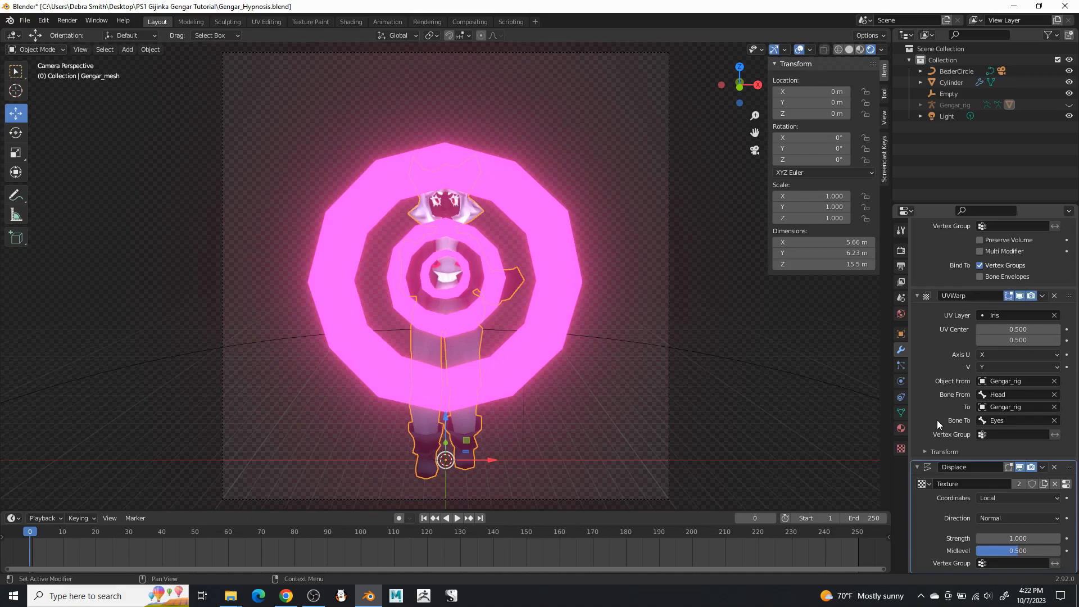
Set the Gengar mesh's displacement coordinates to Object using the Camera, with the direction set to RGB to XYZ.
left_click(995, 496)
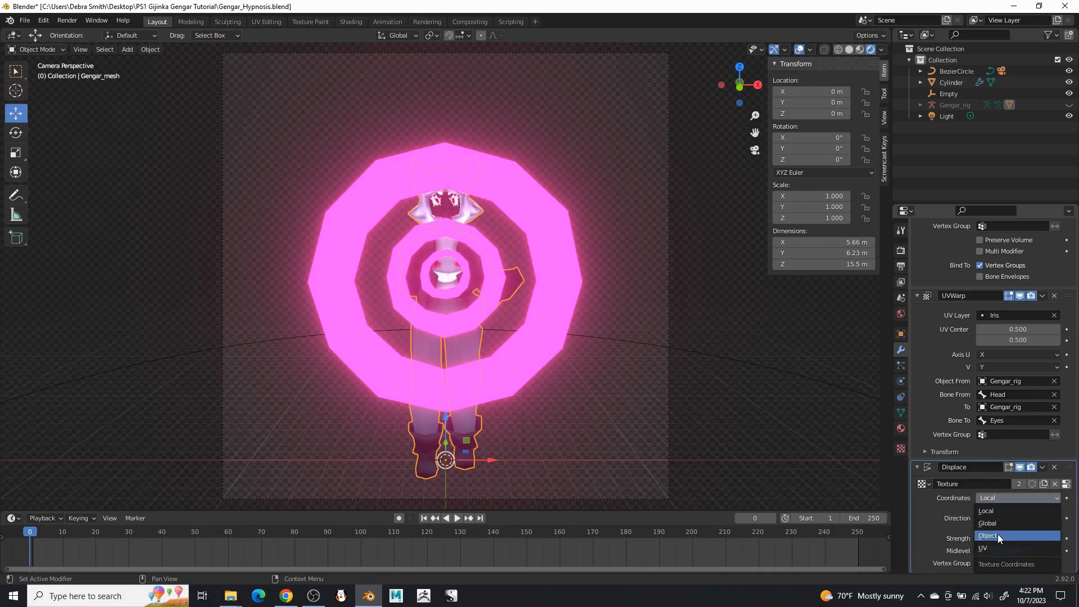
left_click(996, 534)
left_click(986, 513)
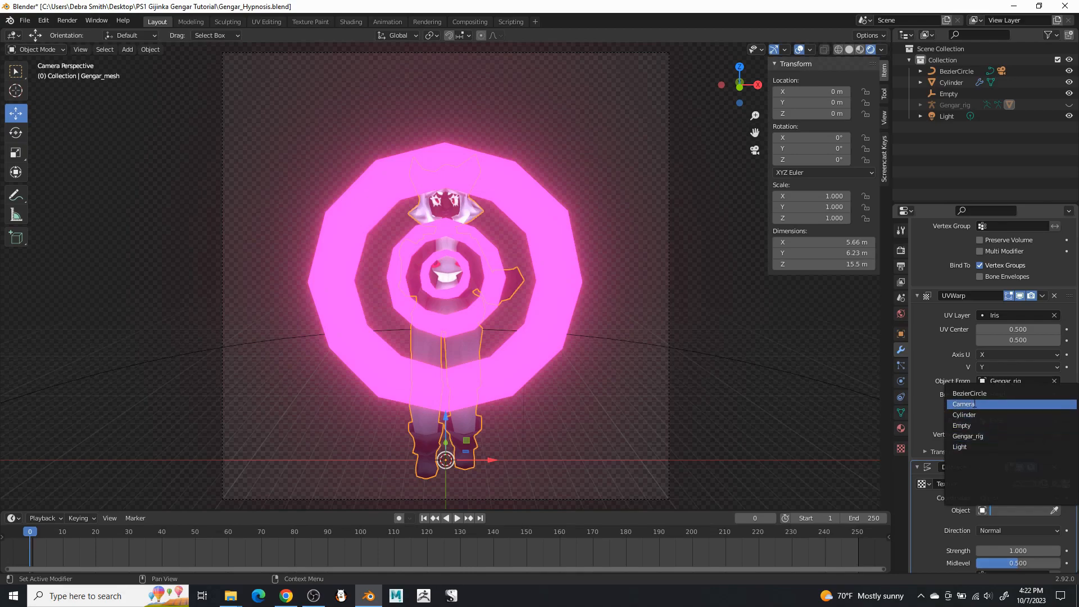
left_click(963, 404)
left_click(989, 528)
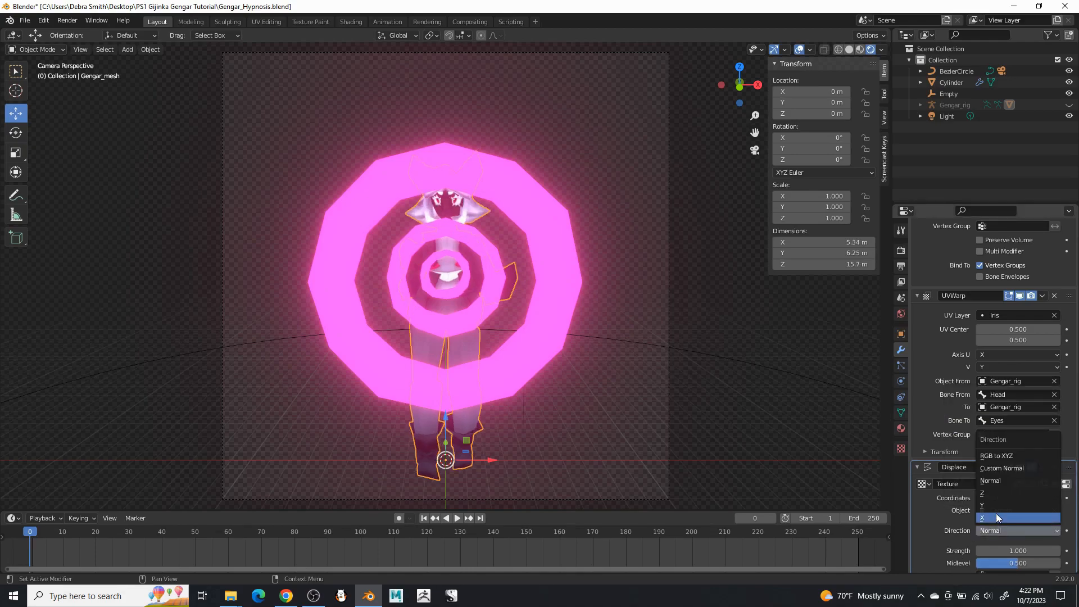
left_click(1006, 455)
scroll(957, 539, "down", 1)
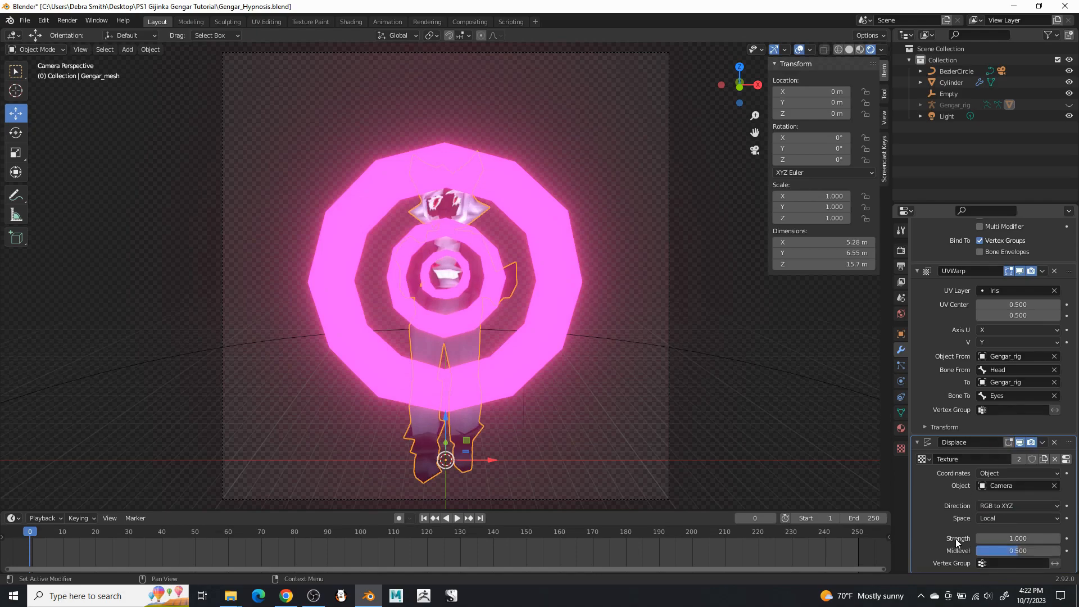
Set the Displace modifier's strength on the Gengar mesh to 0.25.
left_click(996, 538)
type("1.0")
key("BackSpace")
key("Return")
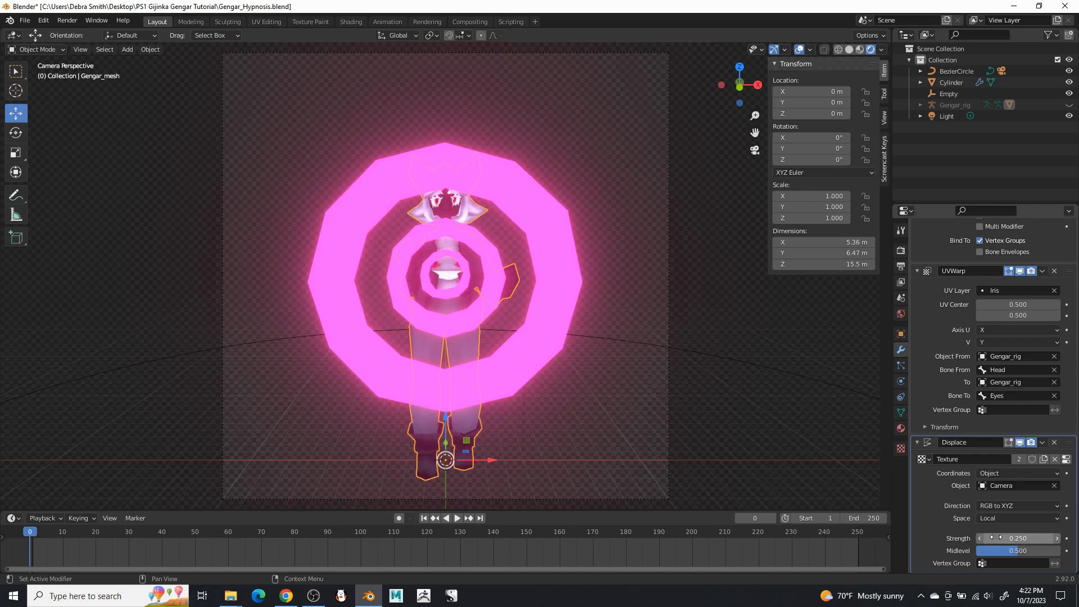
Play the animation to check the reduced wobble on the Gengar mesh, stop it and save the file.
left_click(456, 515)
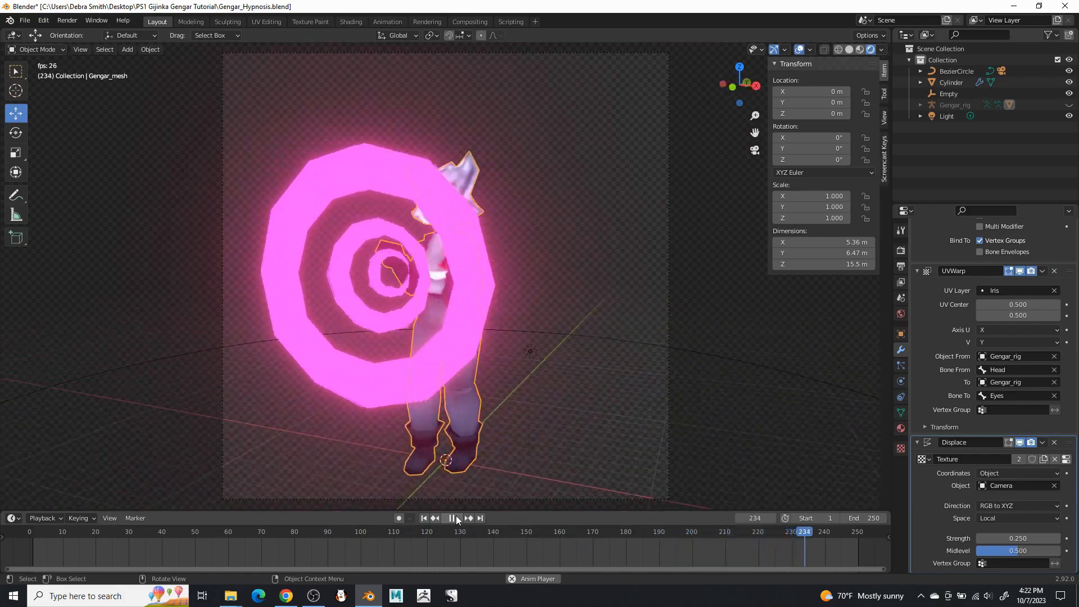
left_click(453, 518)
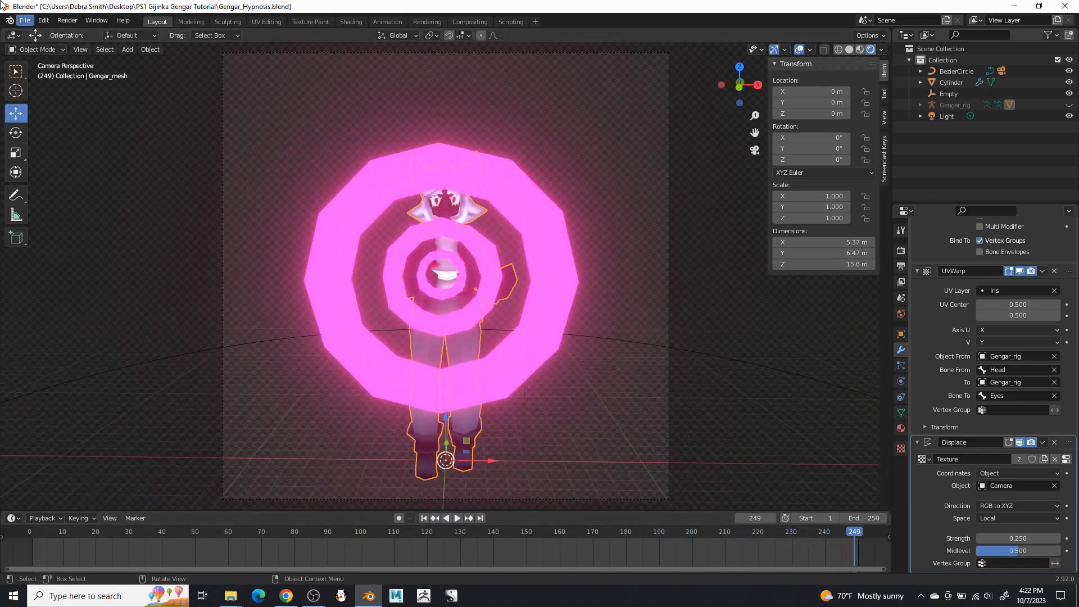
left_click(25, 20)
left_click(53, 95)
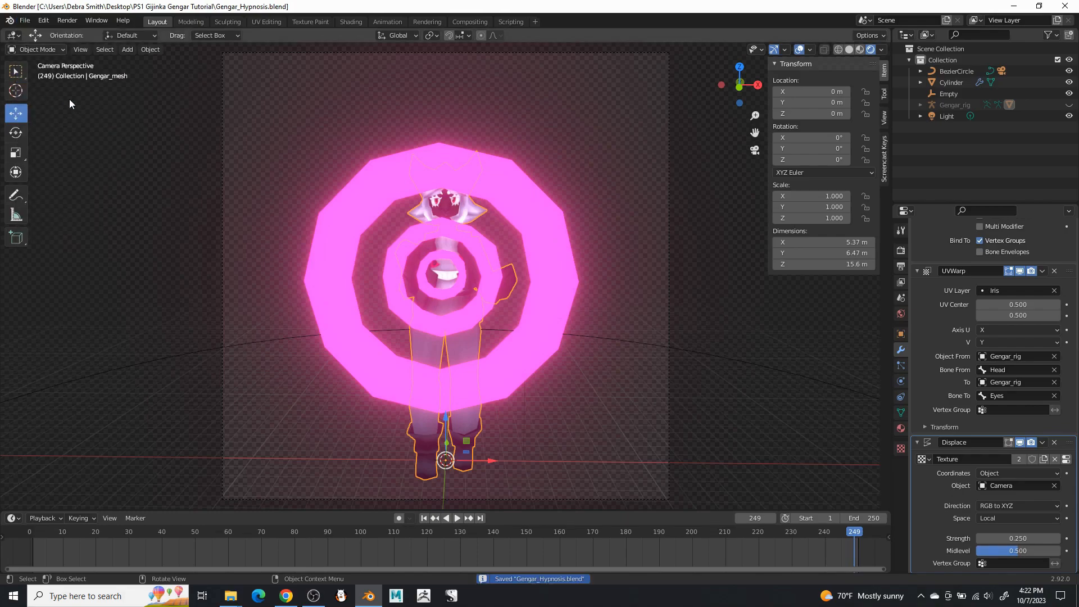
Enable compositing nodes in the Compositing workspace and spread the Render Layers and Composite nodes far apart.
left_click(473, 22)
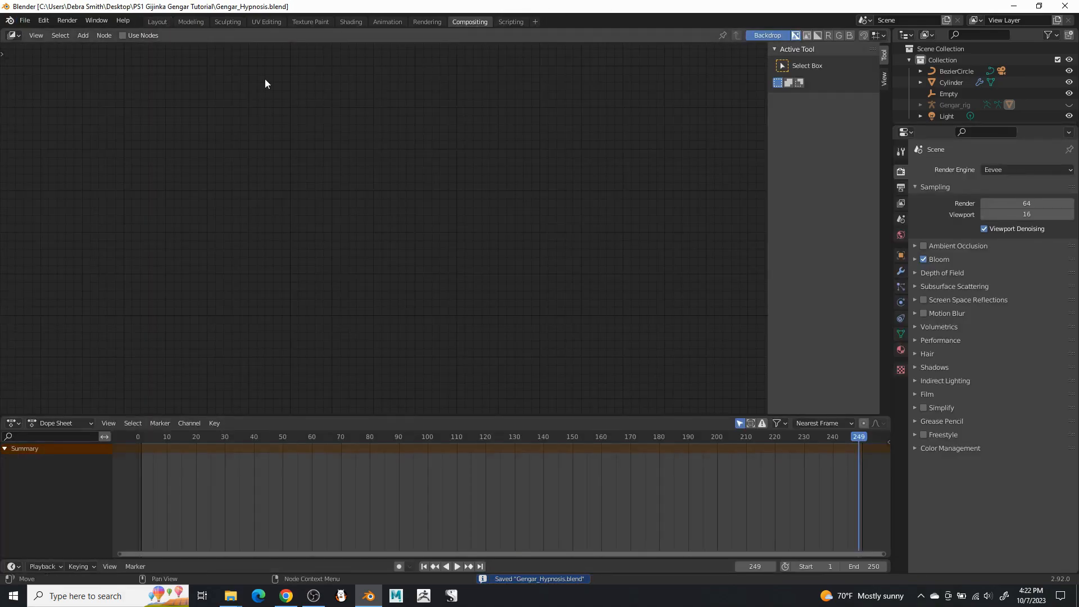
left_click(137, 35)
left_click_drag(337, 163, 66, 163)
left_click_drag(450, 153, 689, 130)
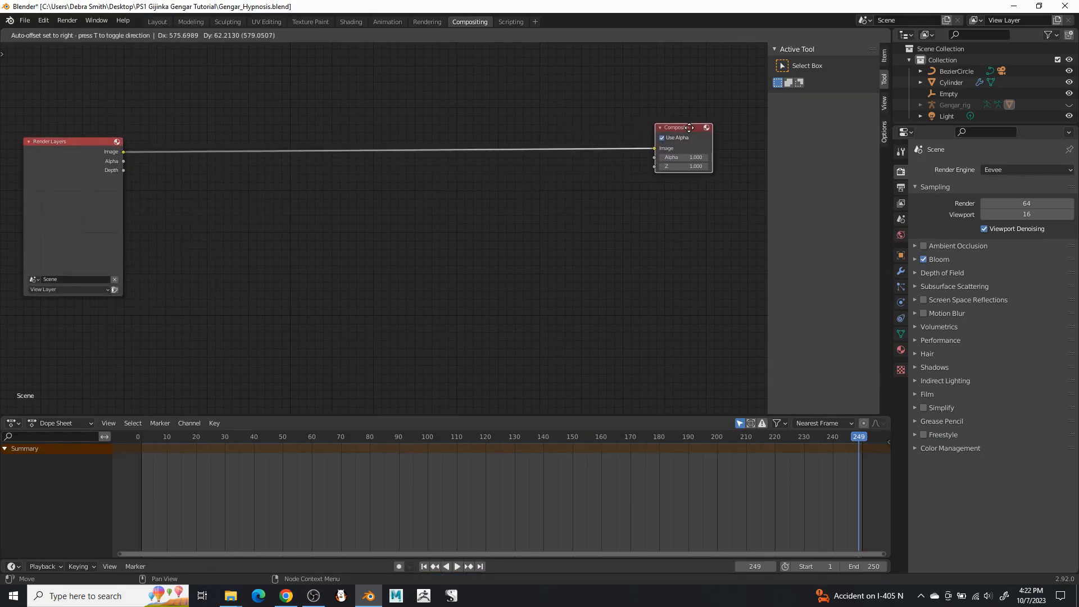
Insert a Scale node after Render Layers and place a duplicate of it on the link just before Composite.
left_click(82, 36)
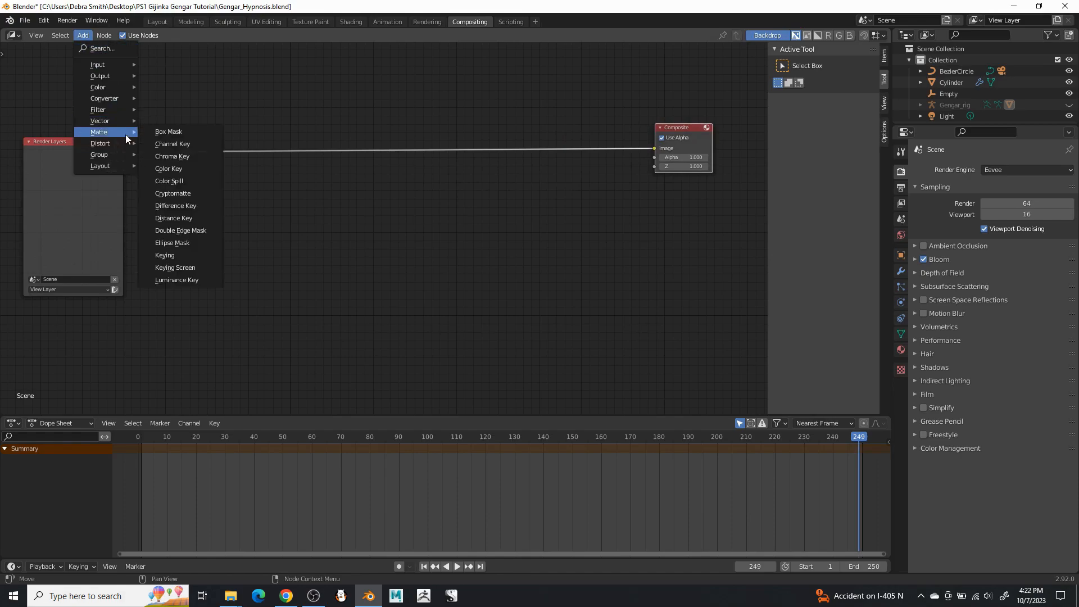
mouse_move(115, 143)
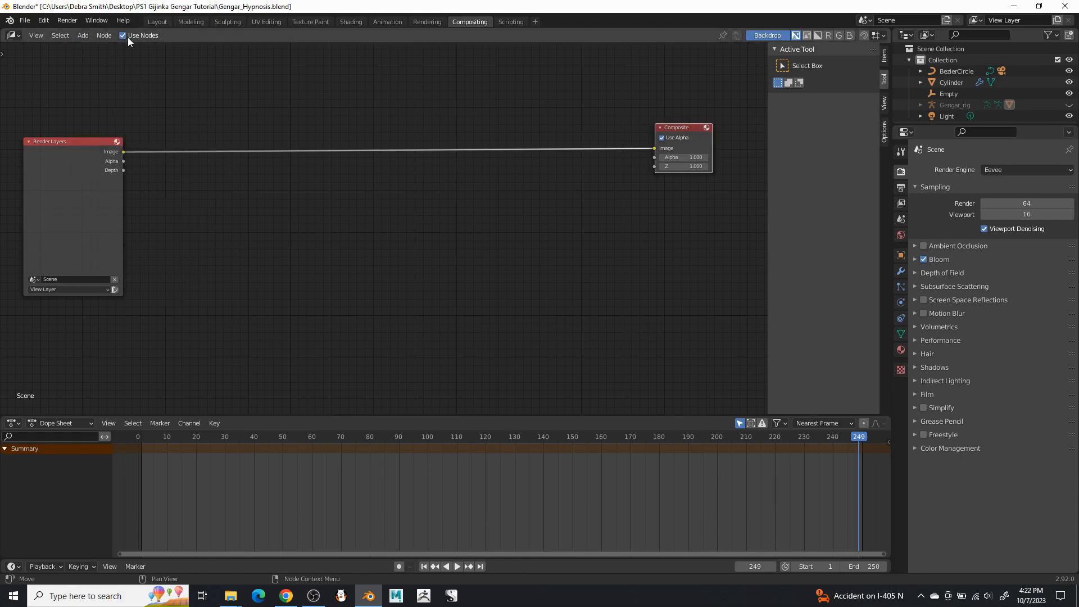
left_click(110, 37)
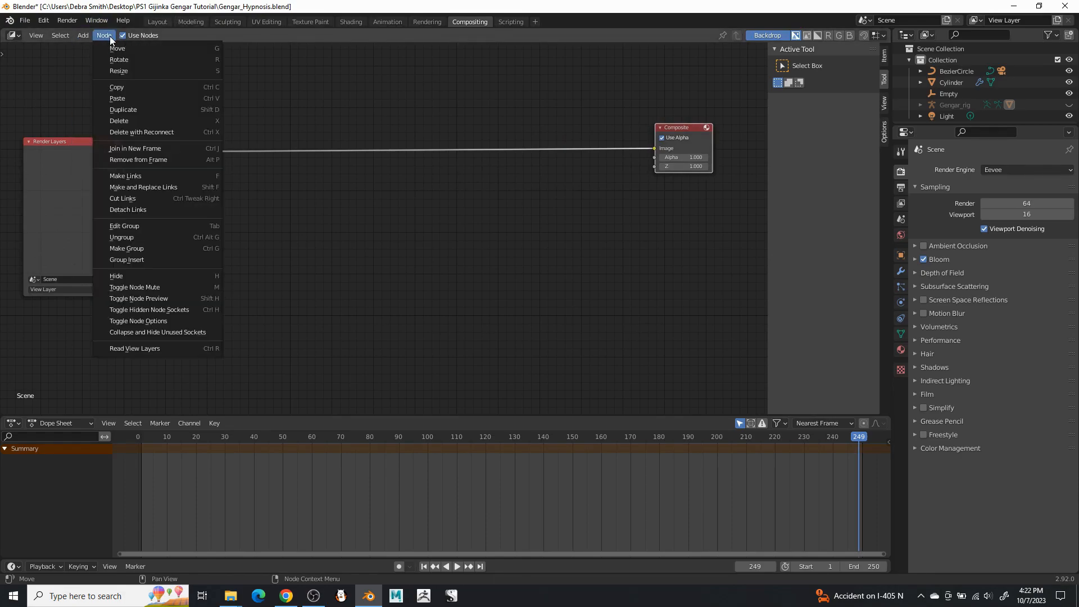
mouse_move(83, 35)
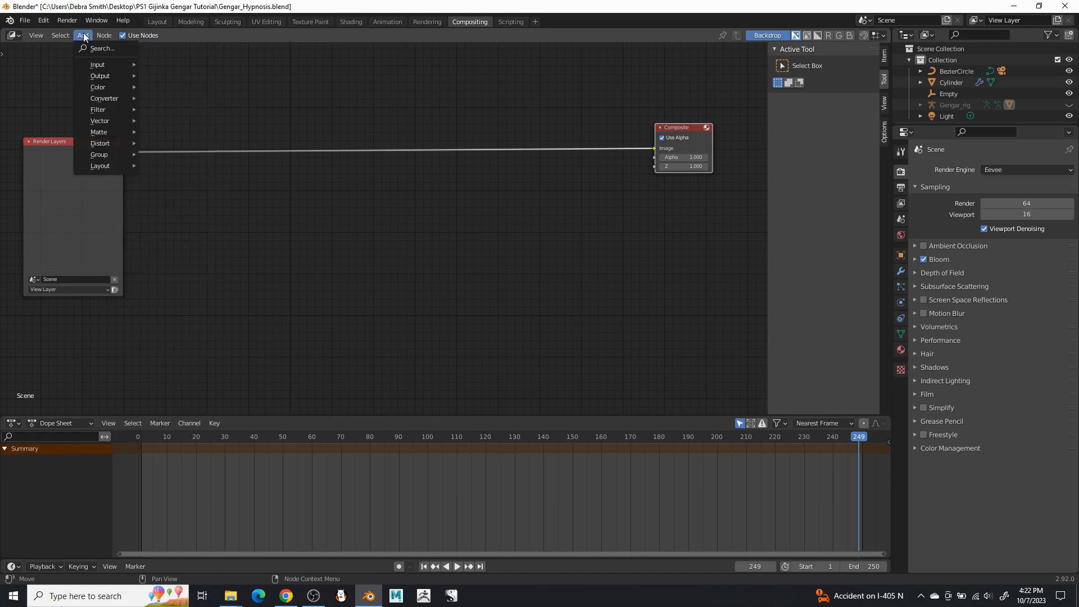
mouse_move(134, 143)
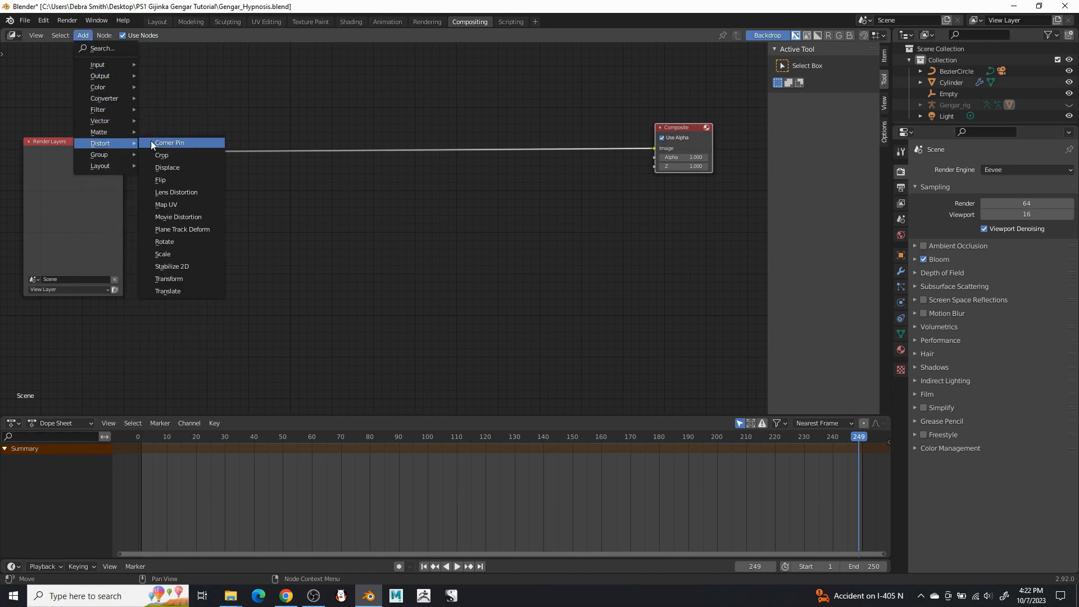
left_click(177, 254)
left_click(212, 128)
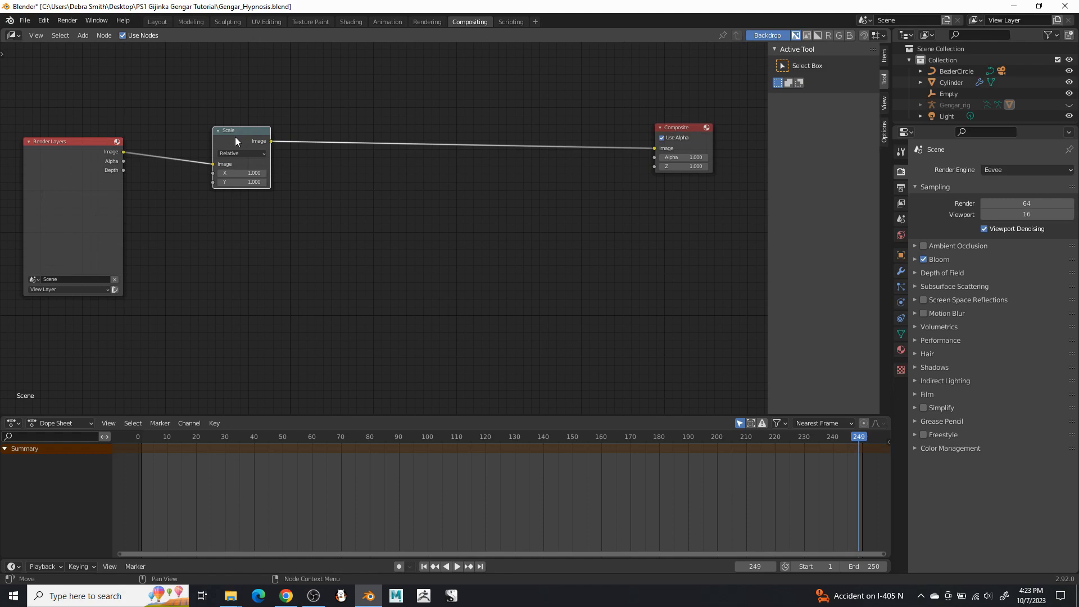
key("shift+d")
left_click(537, 138)
Set the X and Y factors of the Scale node after Render Layers to 0.25.
left_click(243, 175)
type(".25")
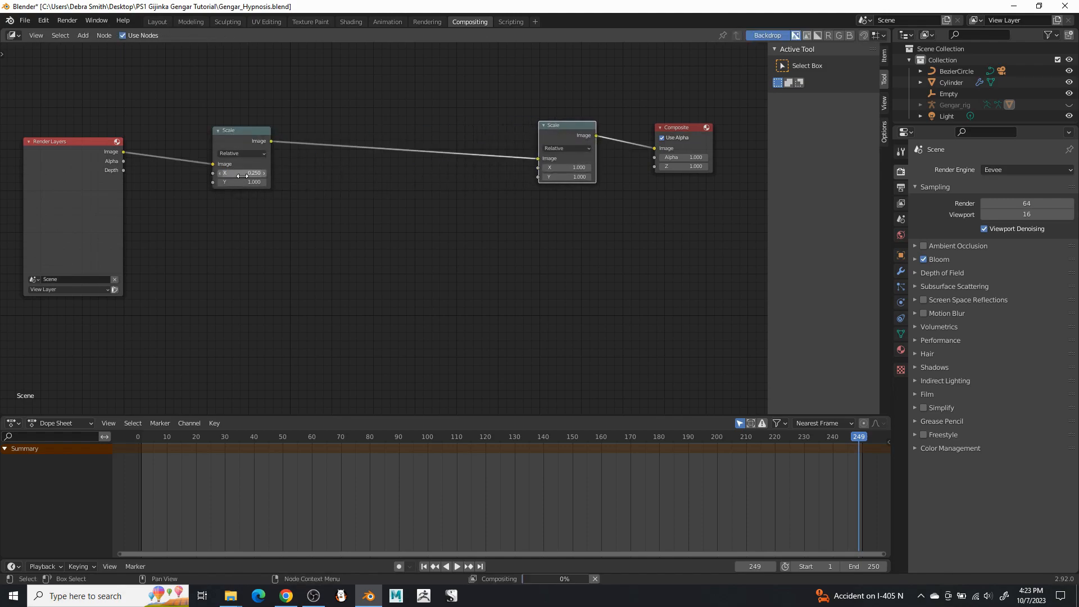
key("Tab")
type(".25")
key("Return")
Set the X and Y factors of the Scale node before Composite to 4.096.
left_click(572, 167)
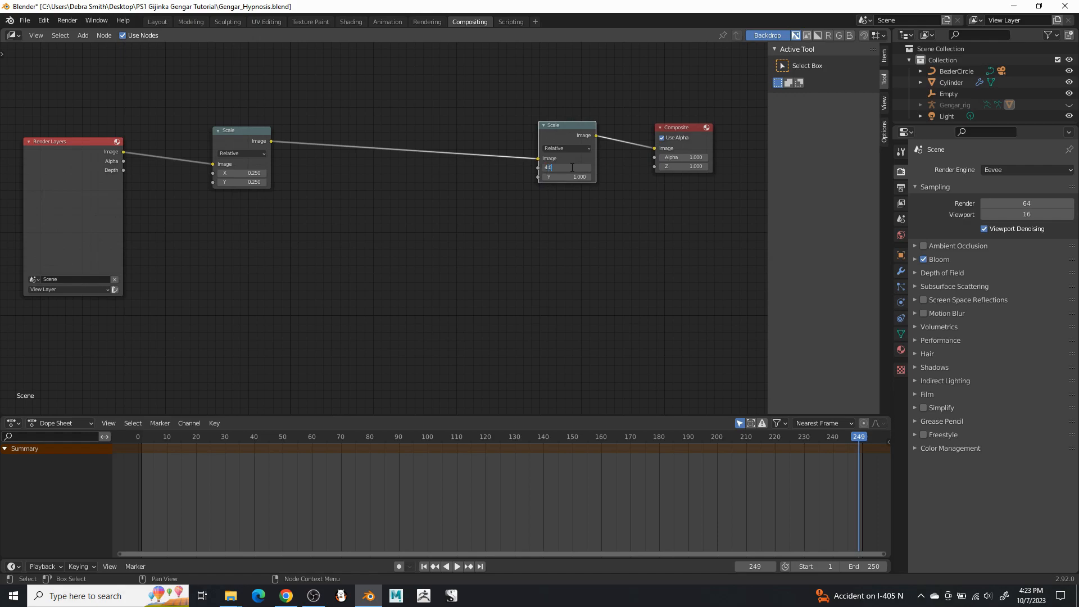
key("Return")
left_click(579, 176)
type("4.096")
key("Return")
Insert a Pixelate node on the link between the two Scale nodes.
left_click(84, 36)
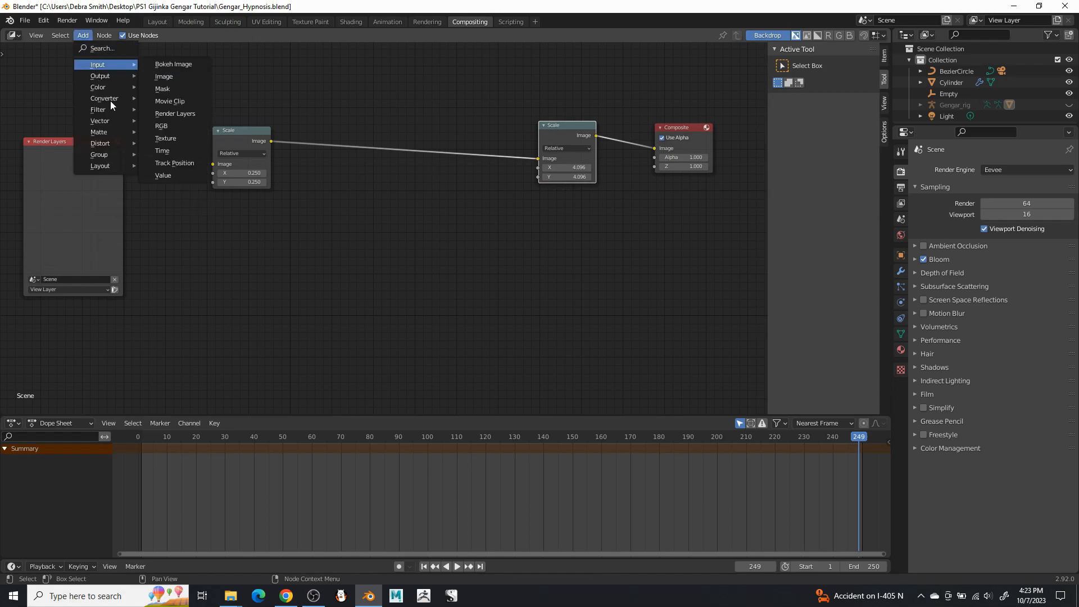
mouse_move(117, 109)
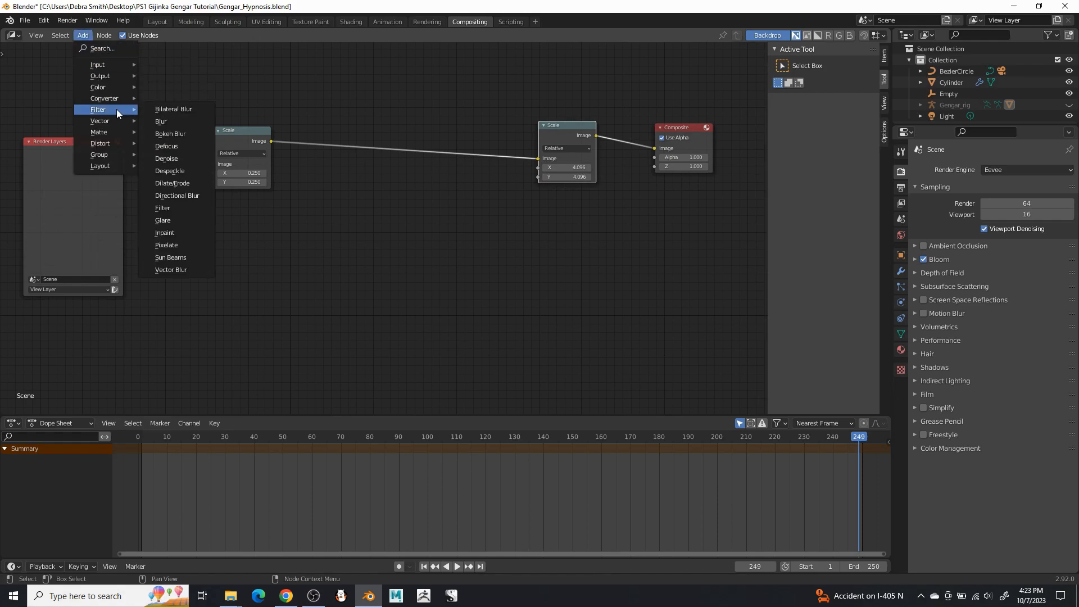
left_click(173, 245)
left_click(374, 136)
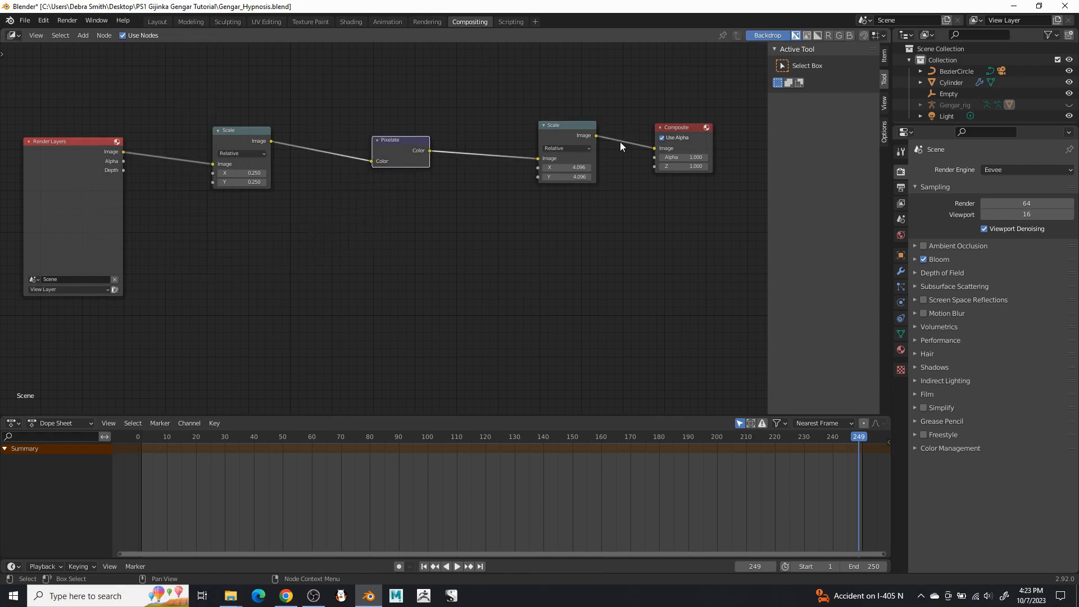
Return to the Layout workspace and save the file.
left_click(158, 22)
left_click(25, 20)
left_click(37, 96)
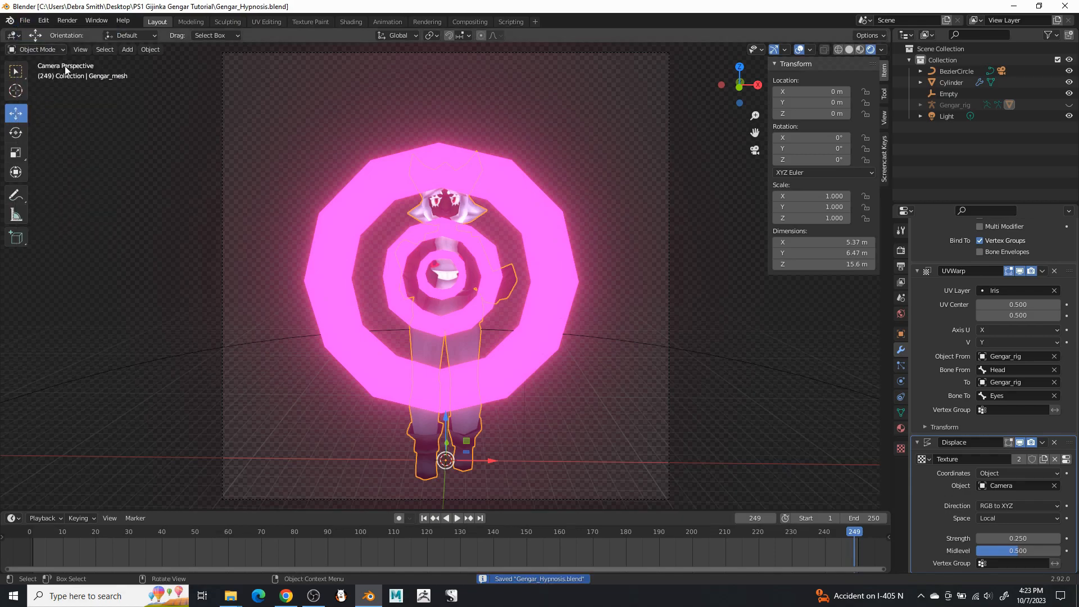
Render the current frame as a still image, inspect the pixelation up close and close the render window.
left_click(70, 20)
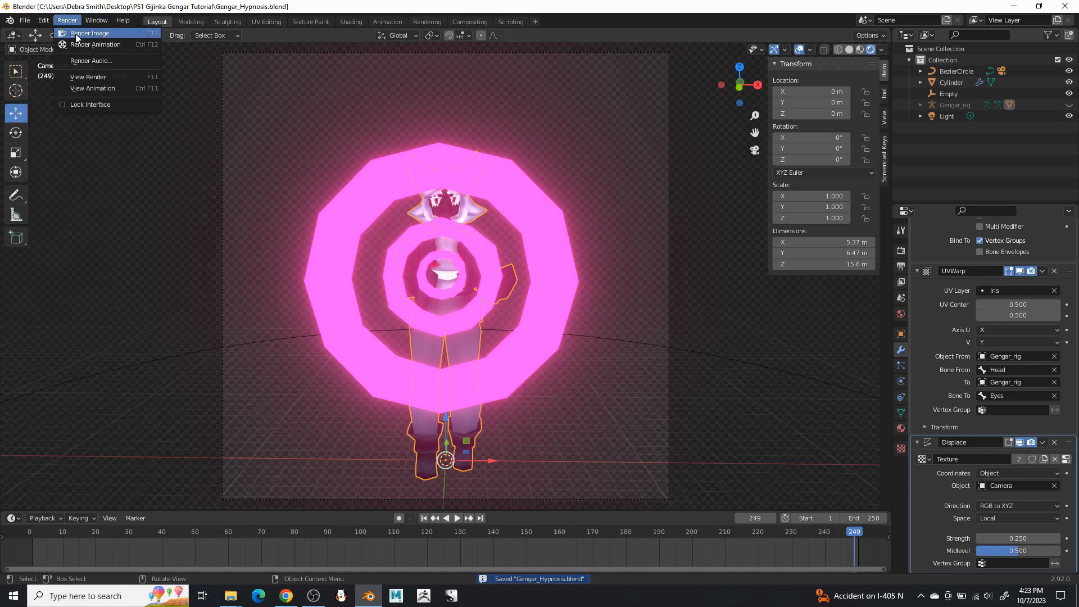
left_click(77, 34)
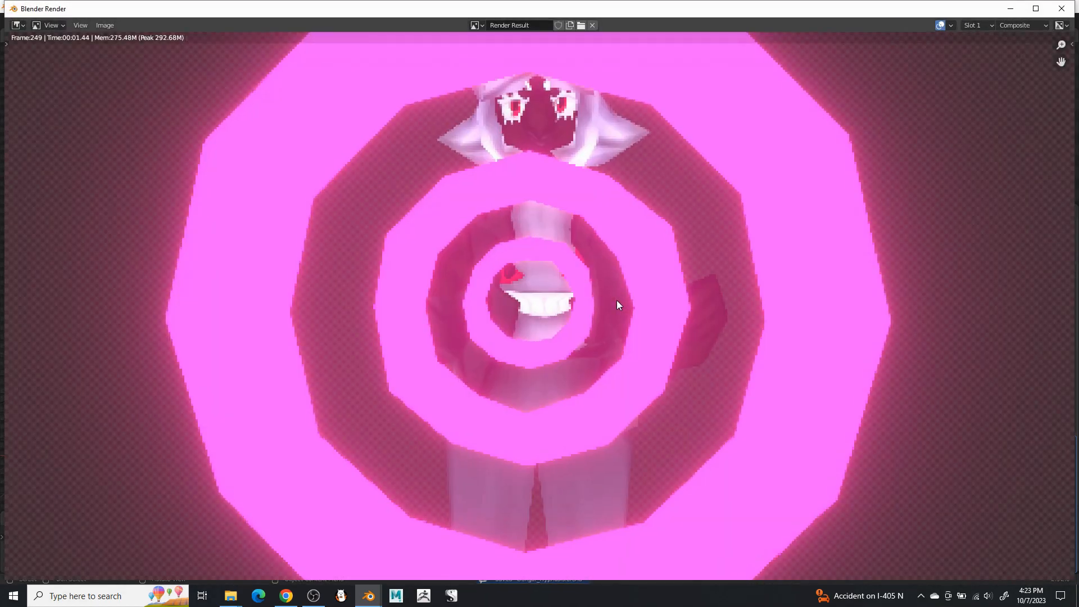
scroll(616, 308, "up", 3)
left_click(1062, 9)
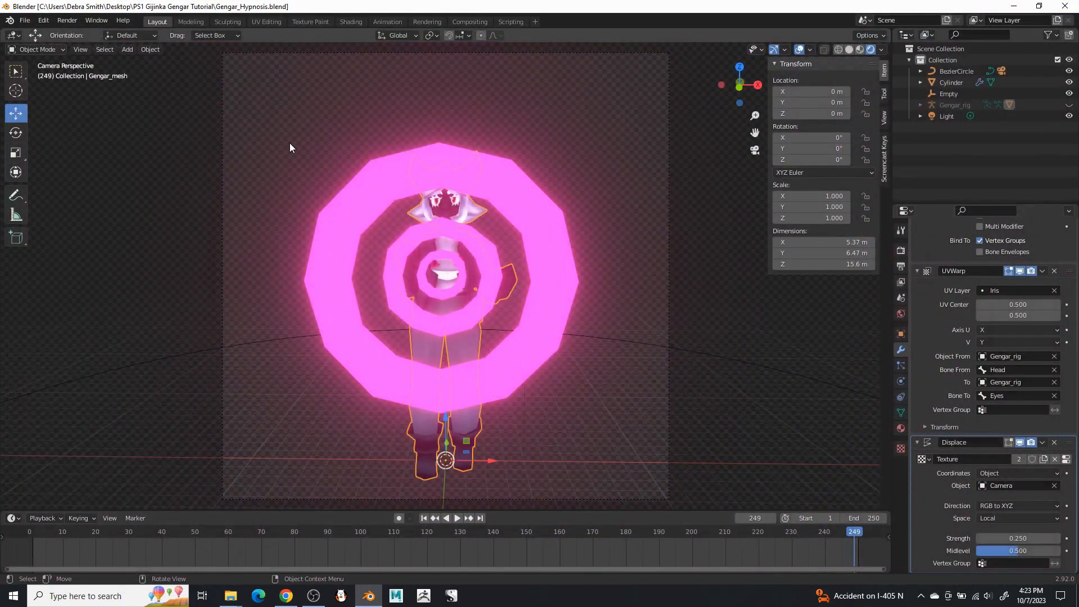
Switch to the Dither Me This page in Chrome and load the GengarTex image from the PS1 Gijinka Gengar Tutorial folder.
left_click(286, 595)
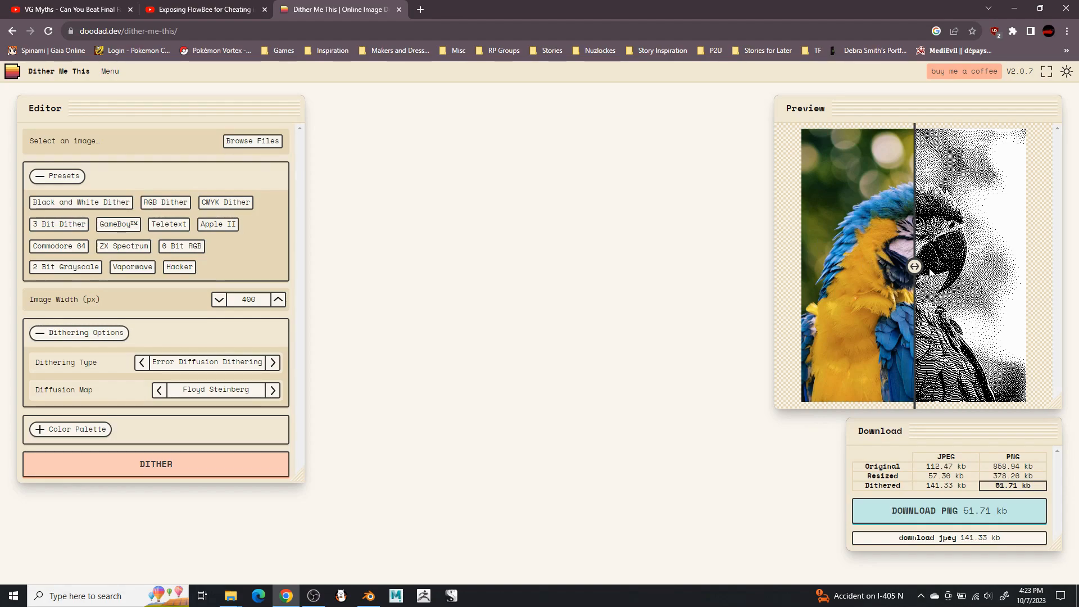
left_click_drag(914, 265, 717, 306)
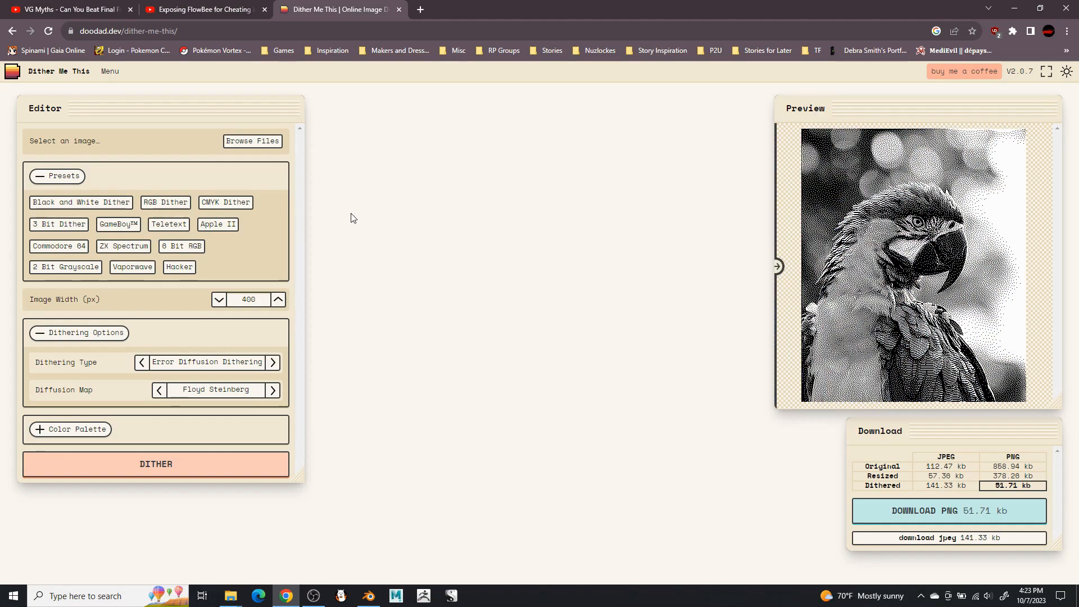
left_click(279, 147)
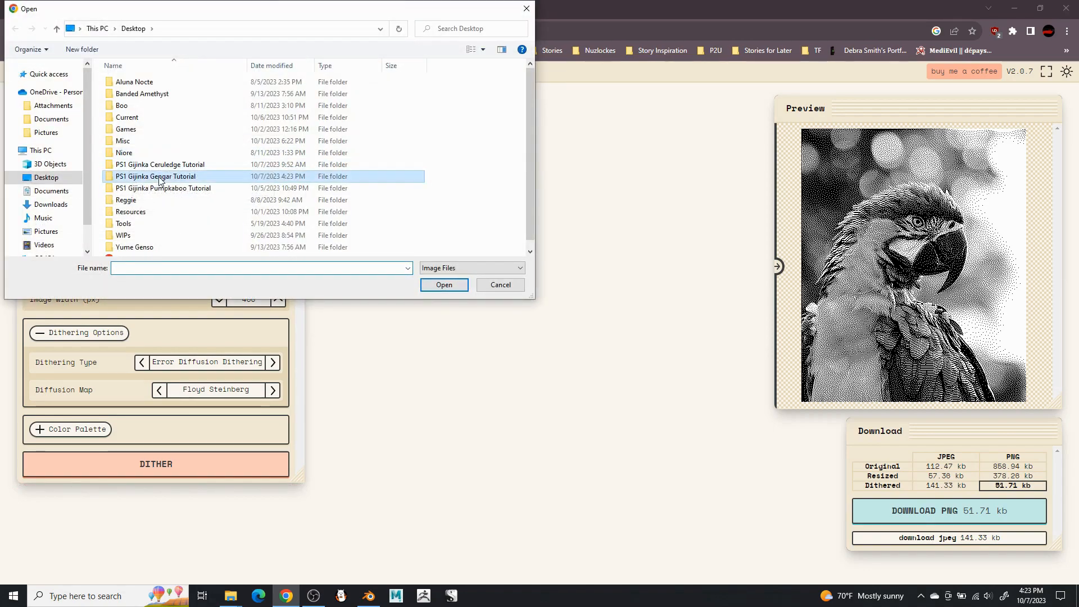
double_click(222, 171)
left_click(311, 166)
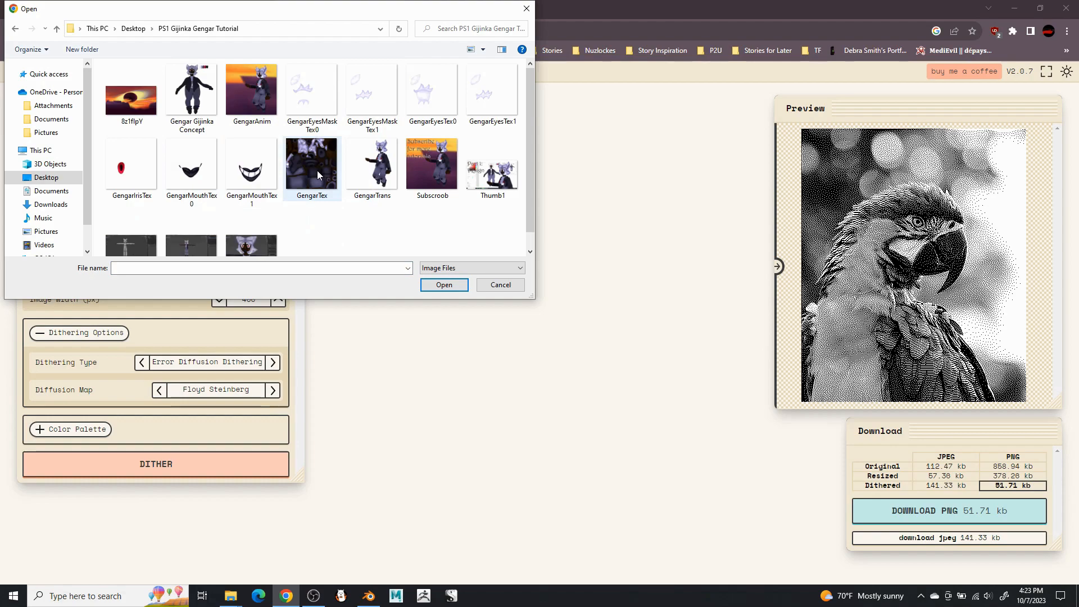
left_click(450, 290)
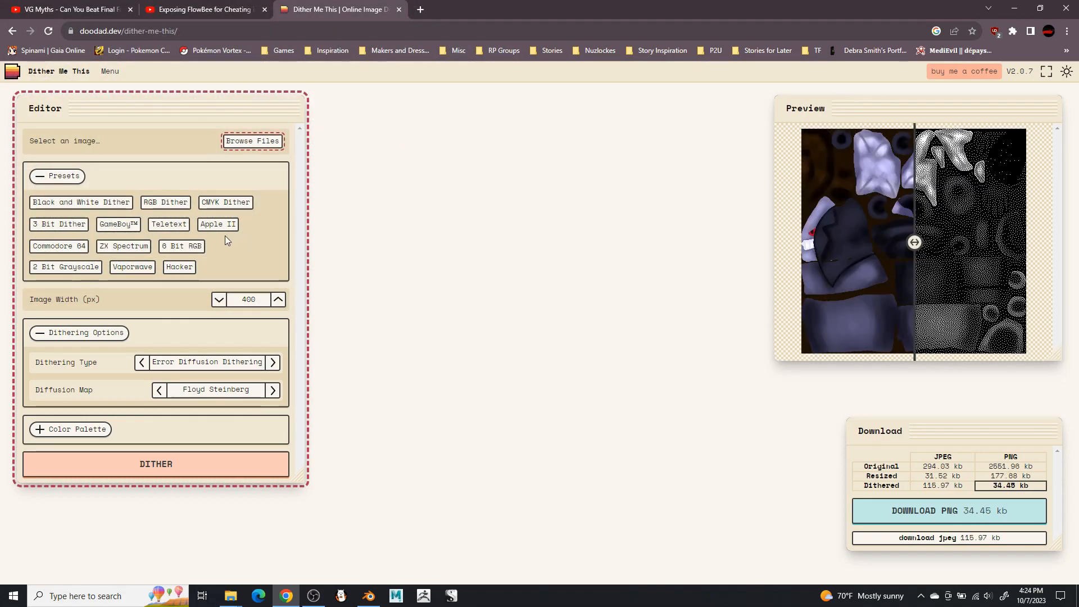
Apply the 6 Bit RGB preset to the Gengar texture and reveal the full dithered version in the preview.
left_click(196, 247)
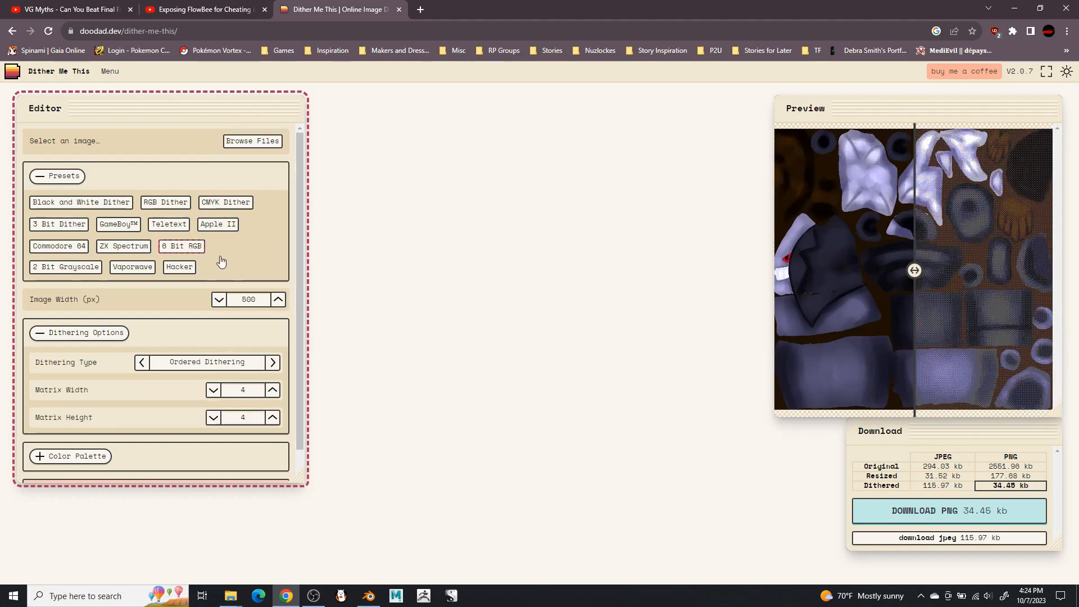
left_click_drag(919, 258, 672, 303)
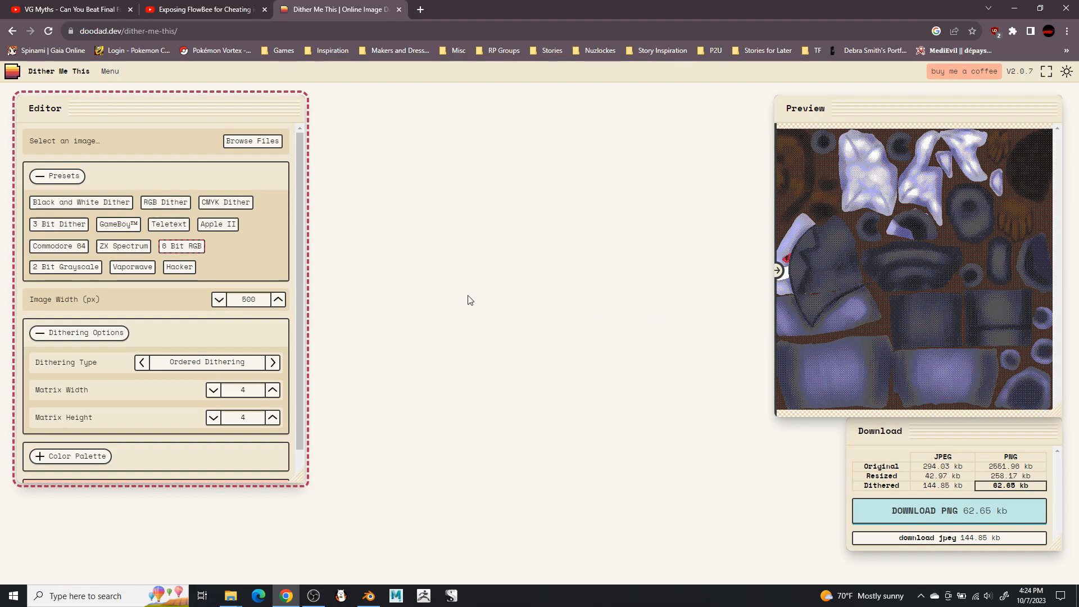
left_click(258, 298)
left_click(468, 309)
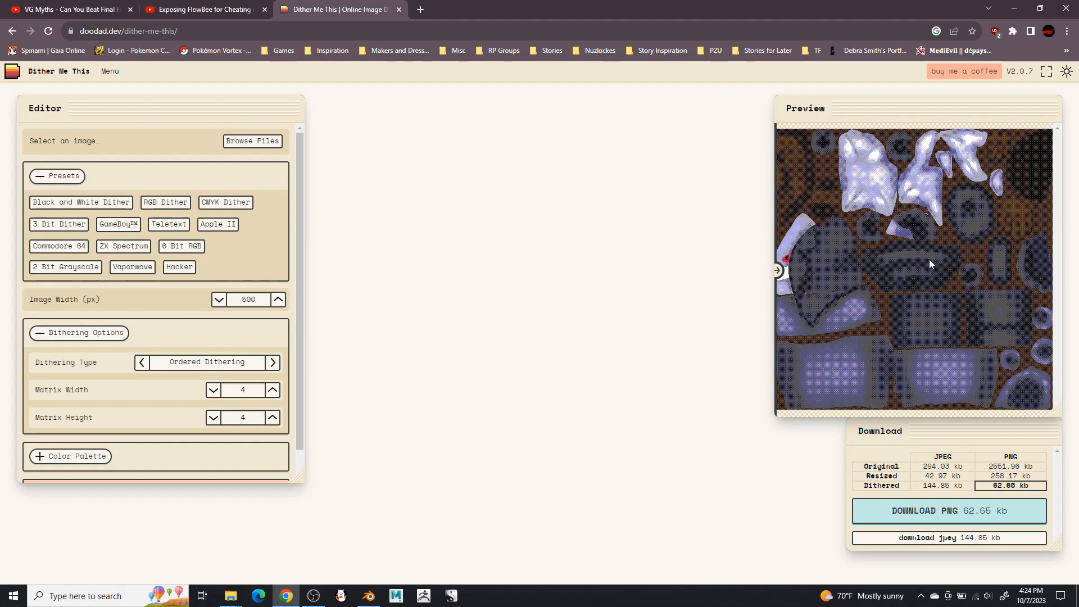
Switch back to Blender and deselect the Gengar mesh.
left_click(378, 595)
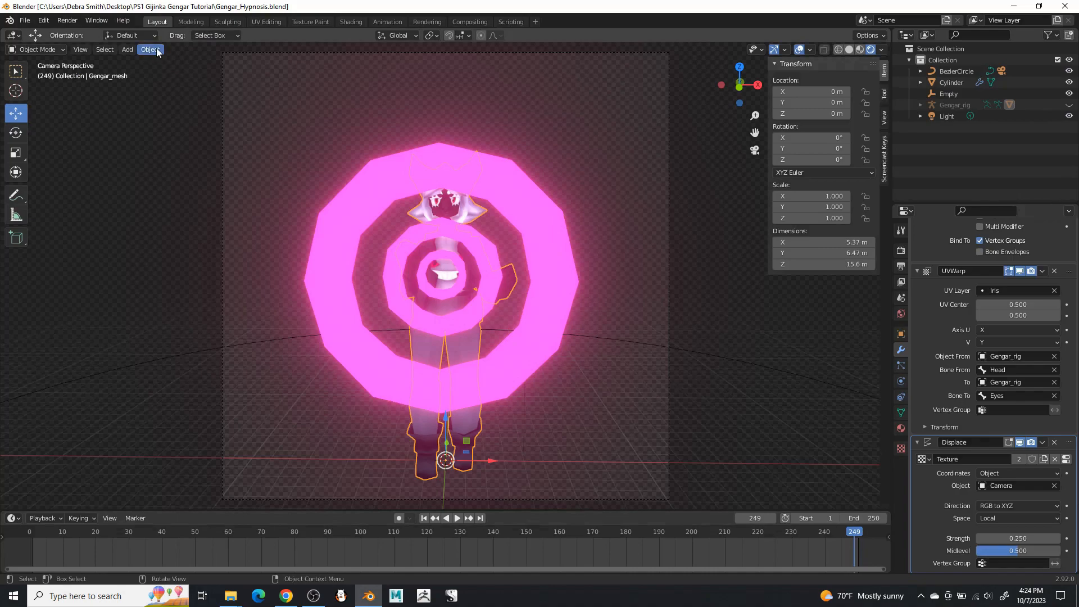
left_click(104, 22)
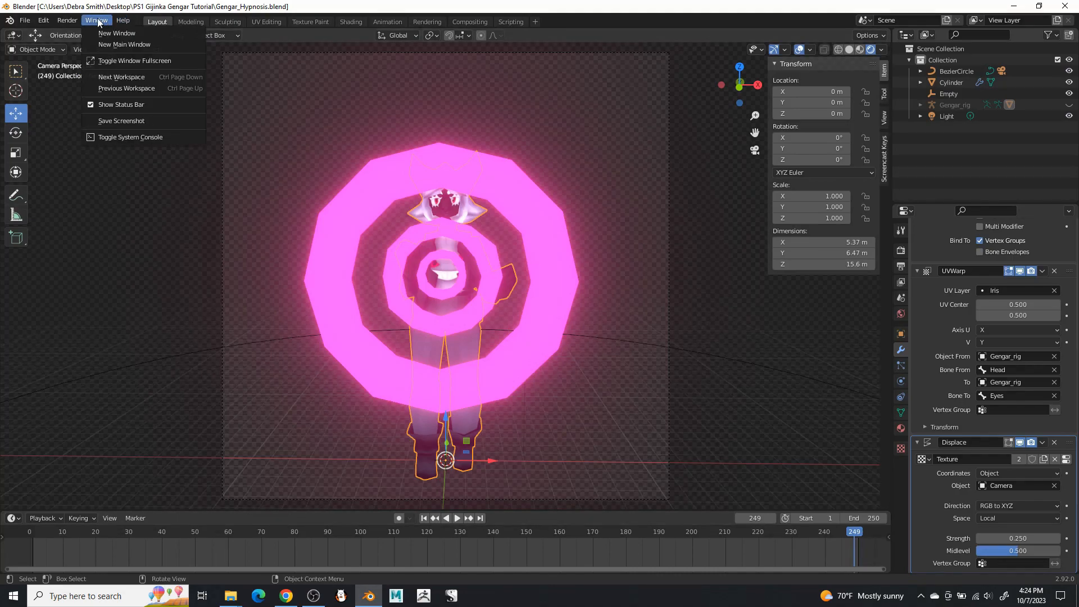
mouse_move(74, 22)
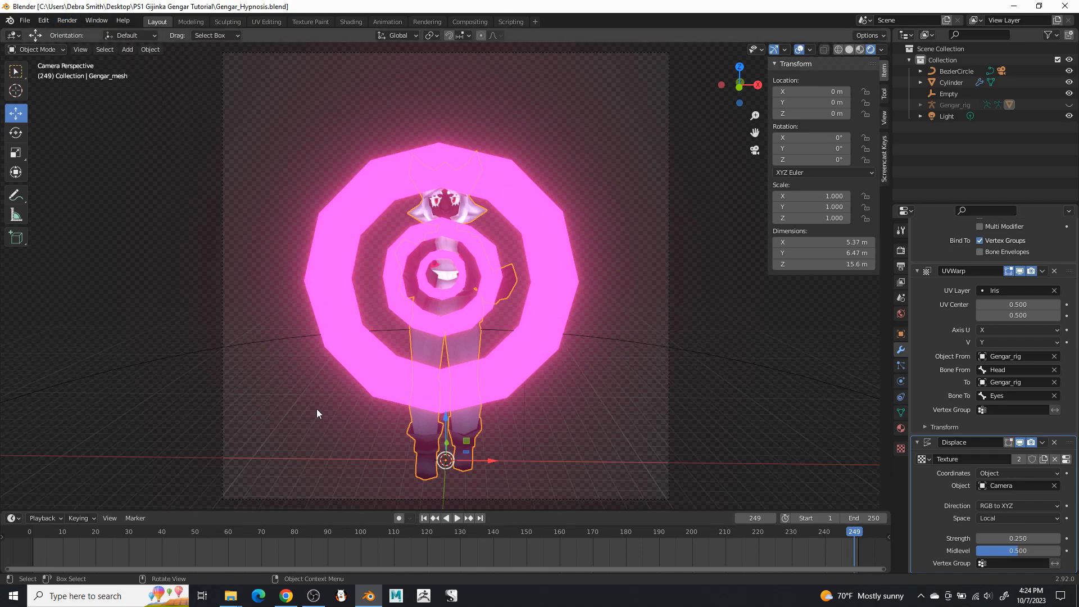
left_click(162, 223)
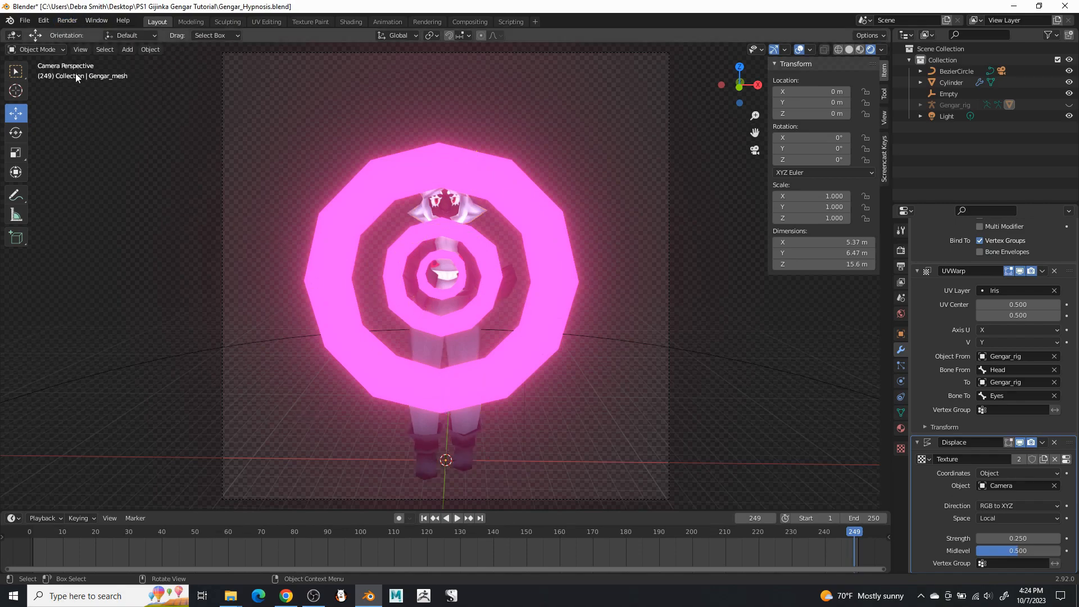